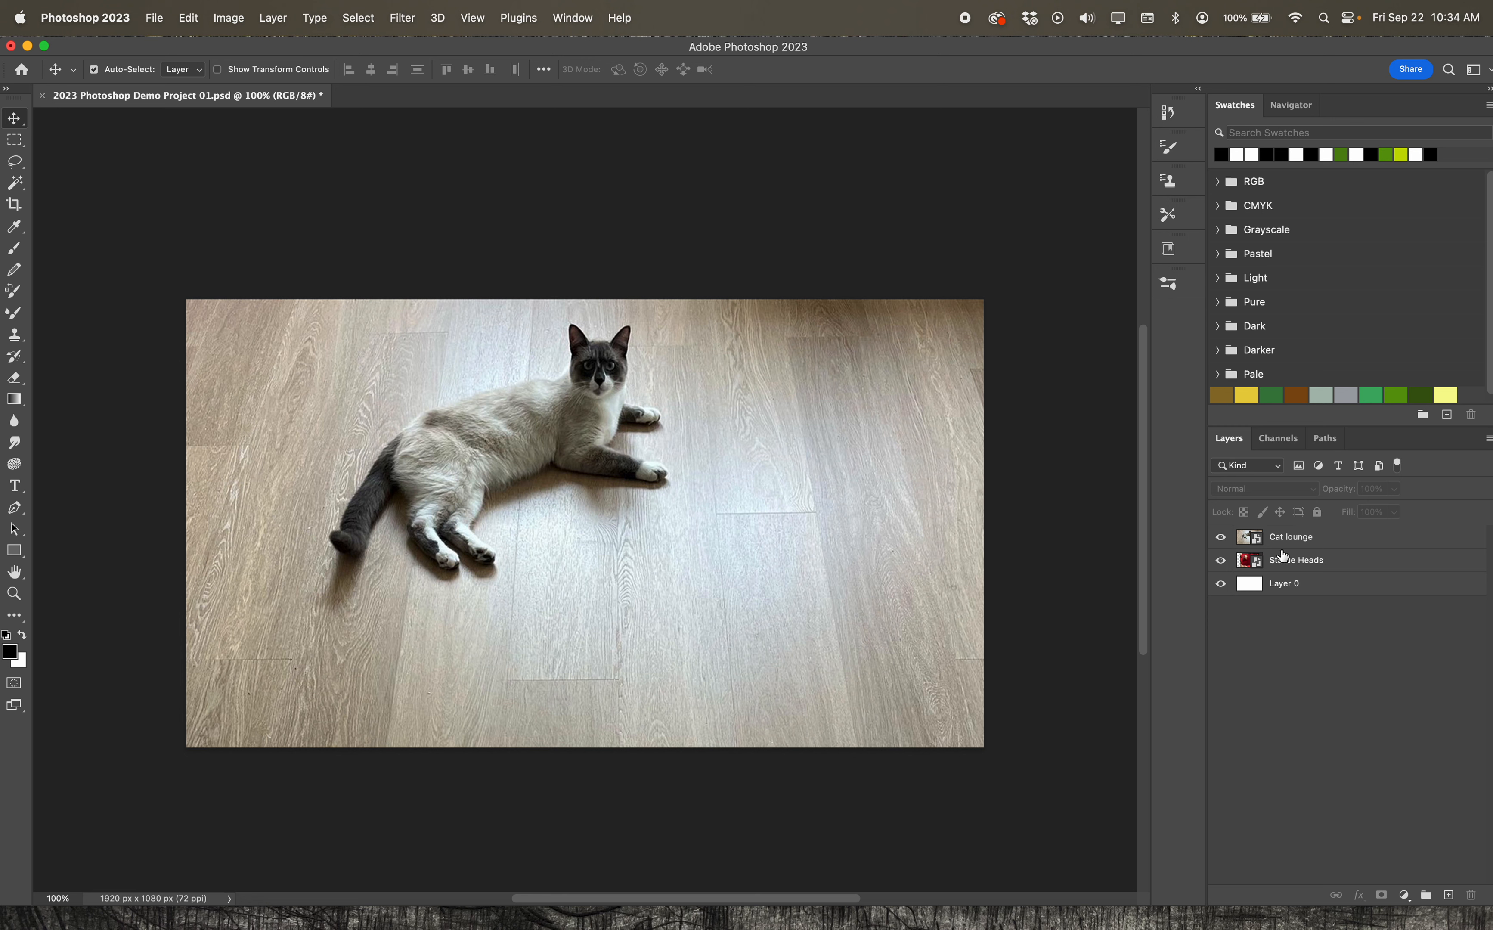
Reposition the Cat lounge photo with the Move tool so that it still covers the whole canvas
left_click(1322, 539)
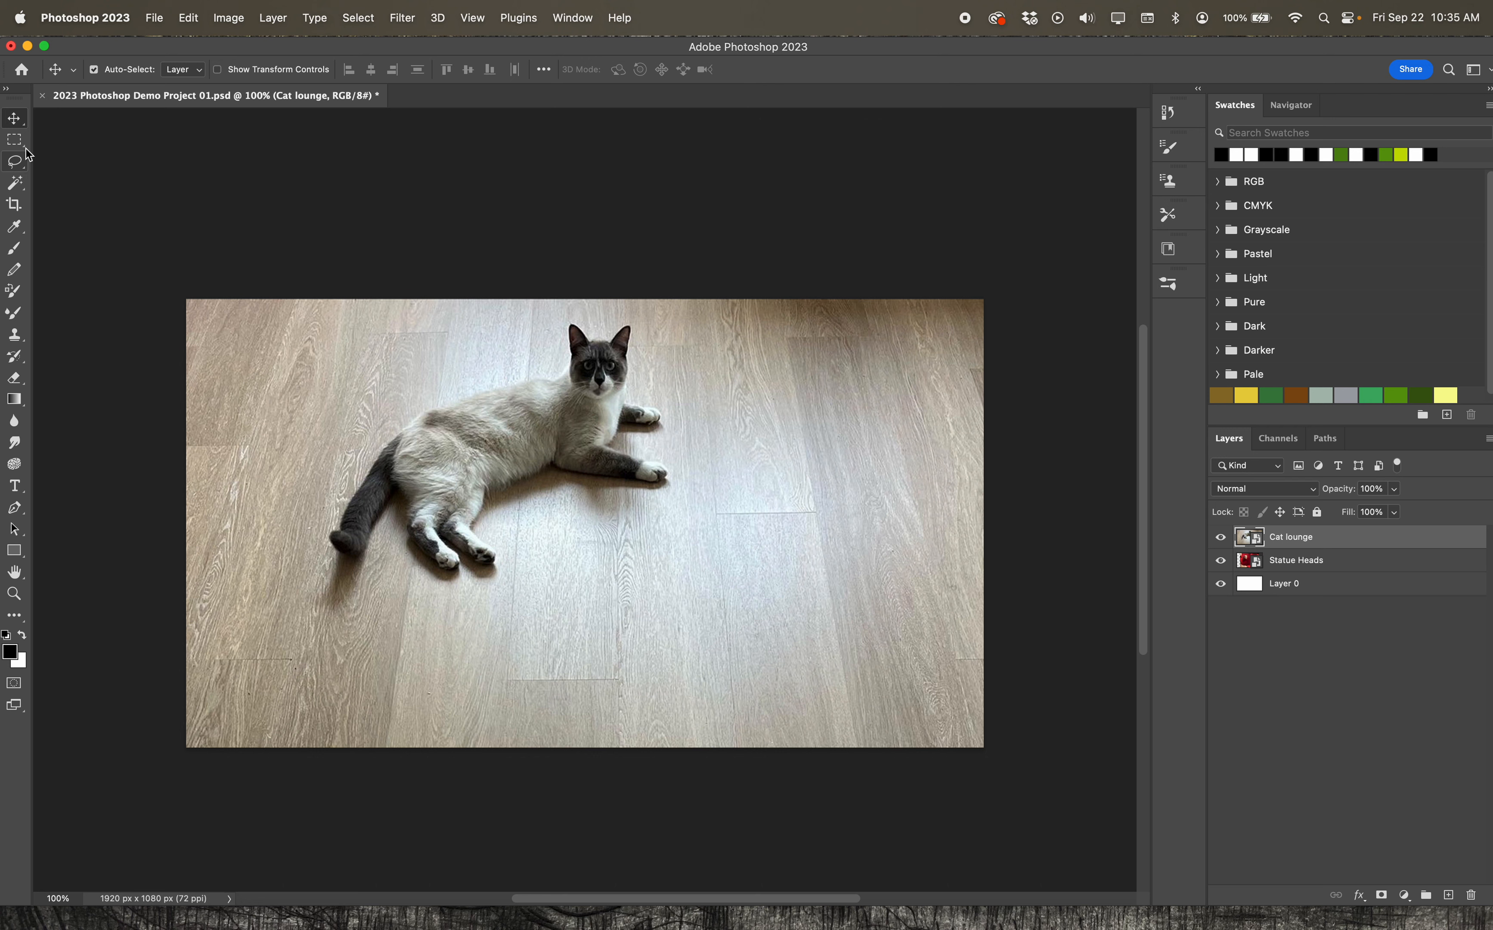
left_click(16, 120)
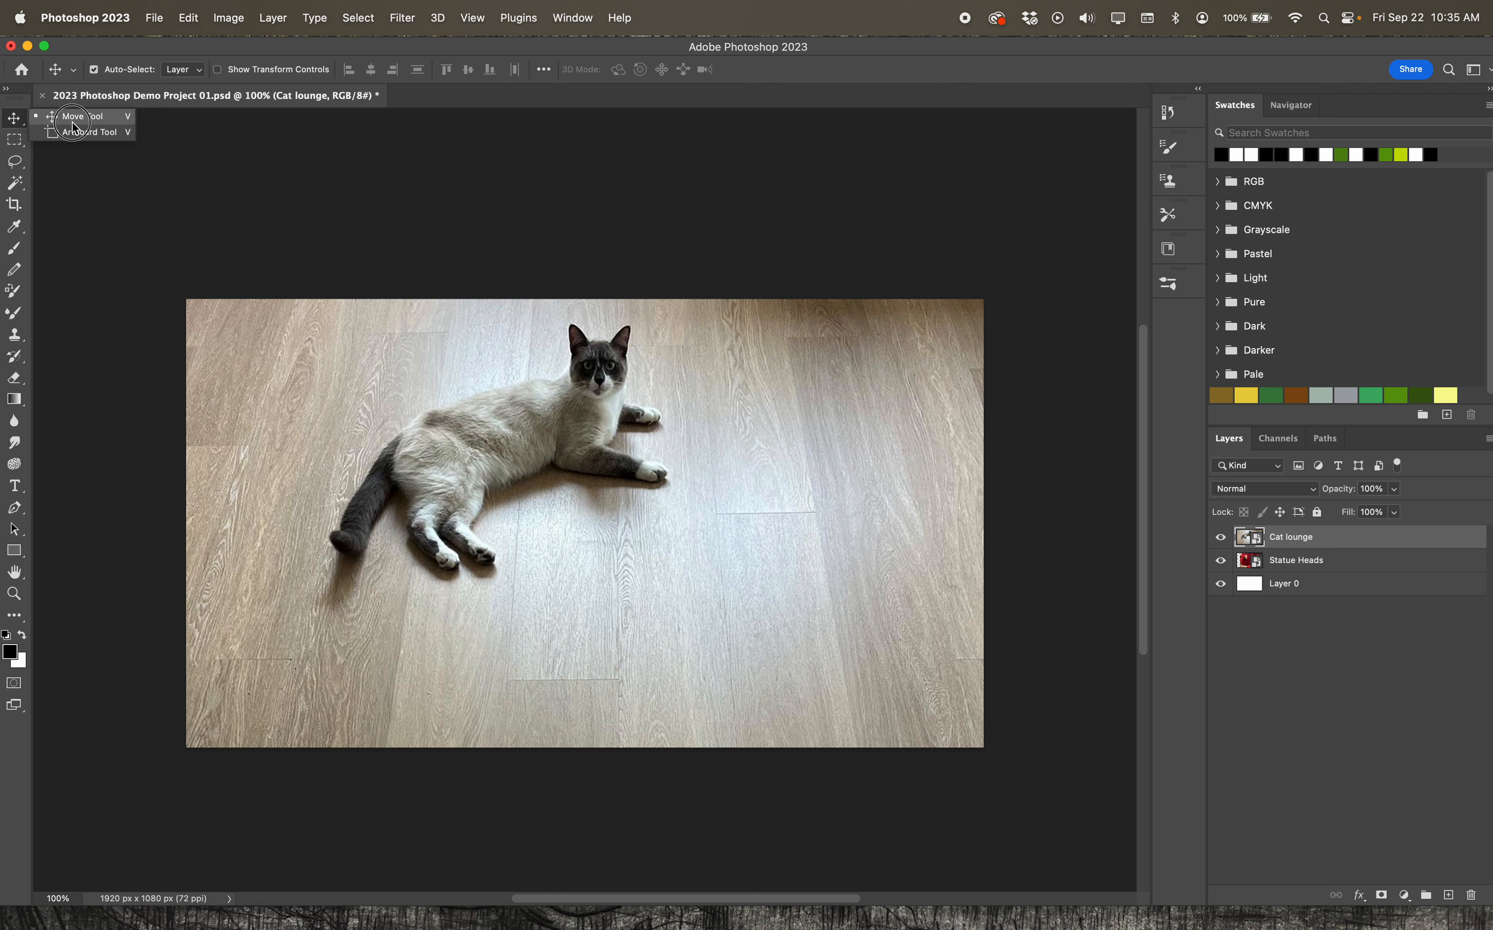
left_click(73, 119)
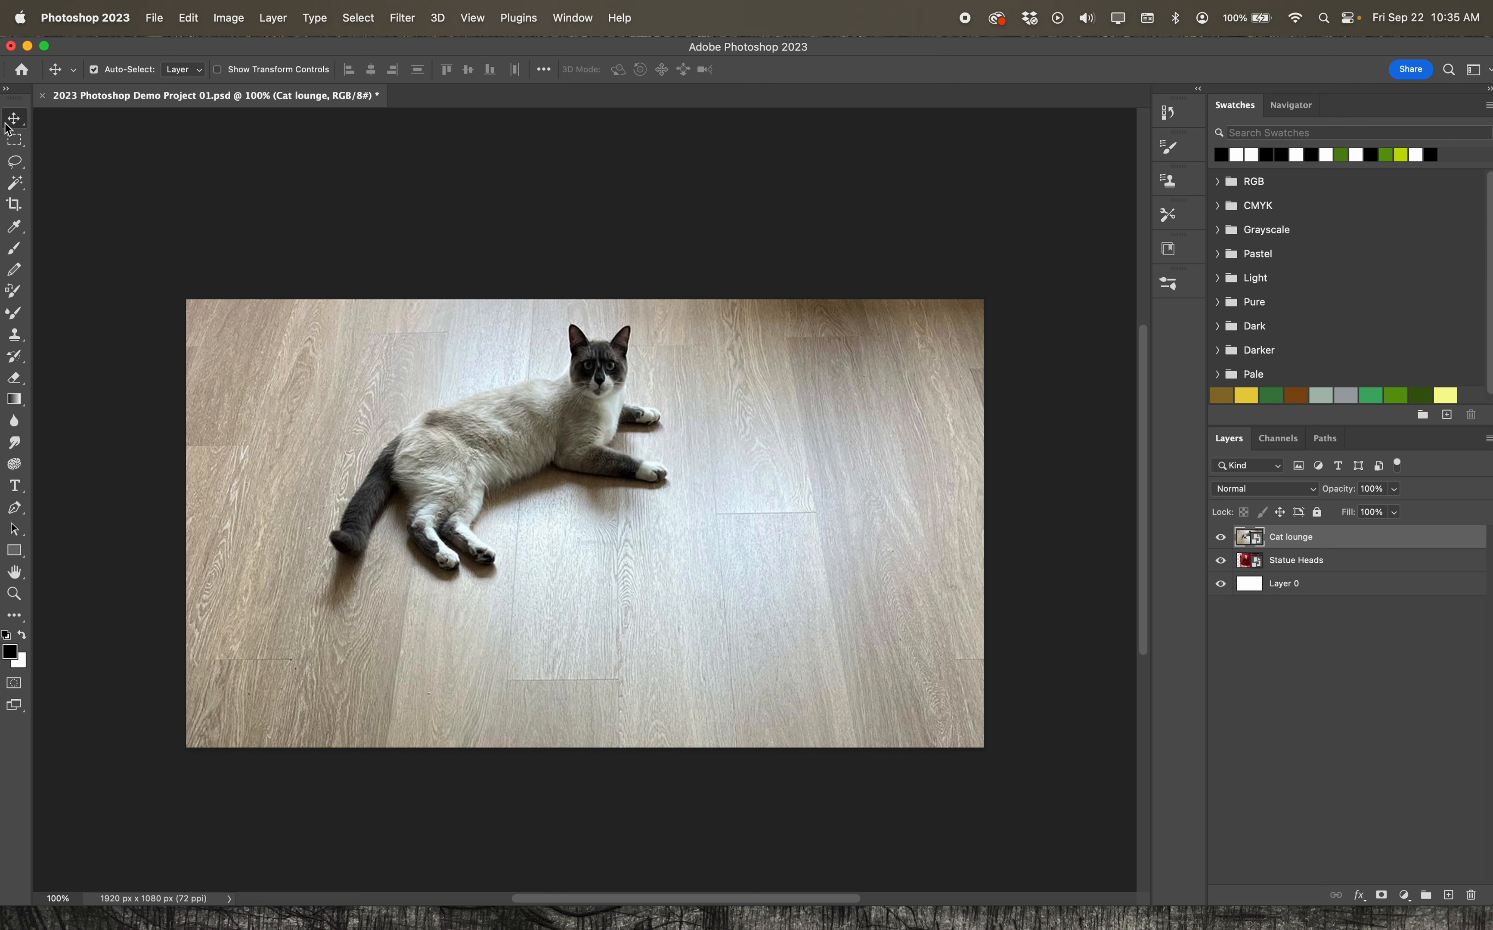
left_click_drag(431, 425, 595, 497)
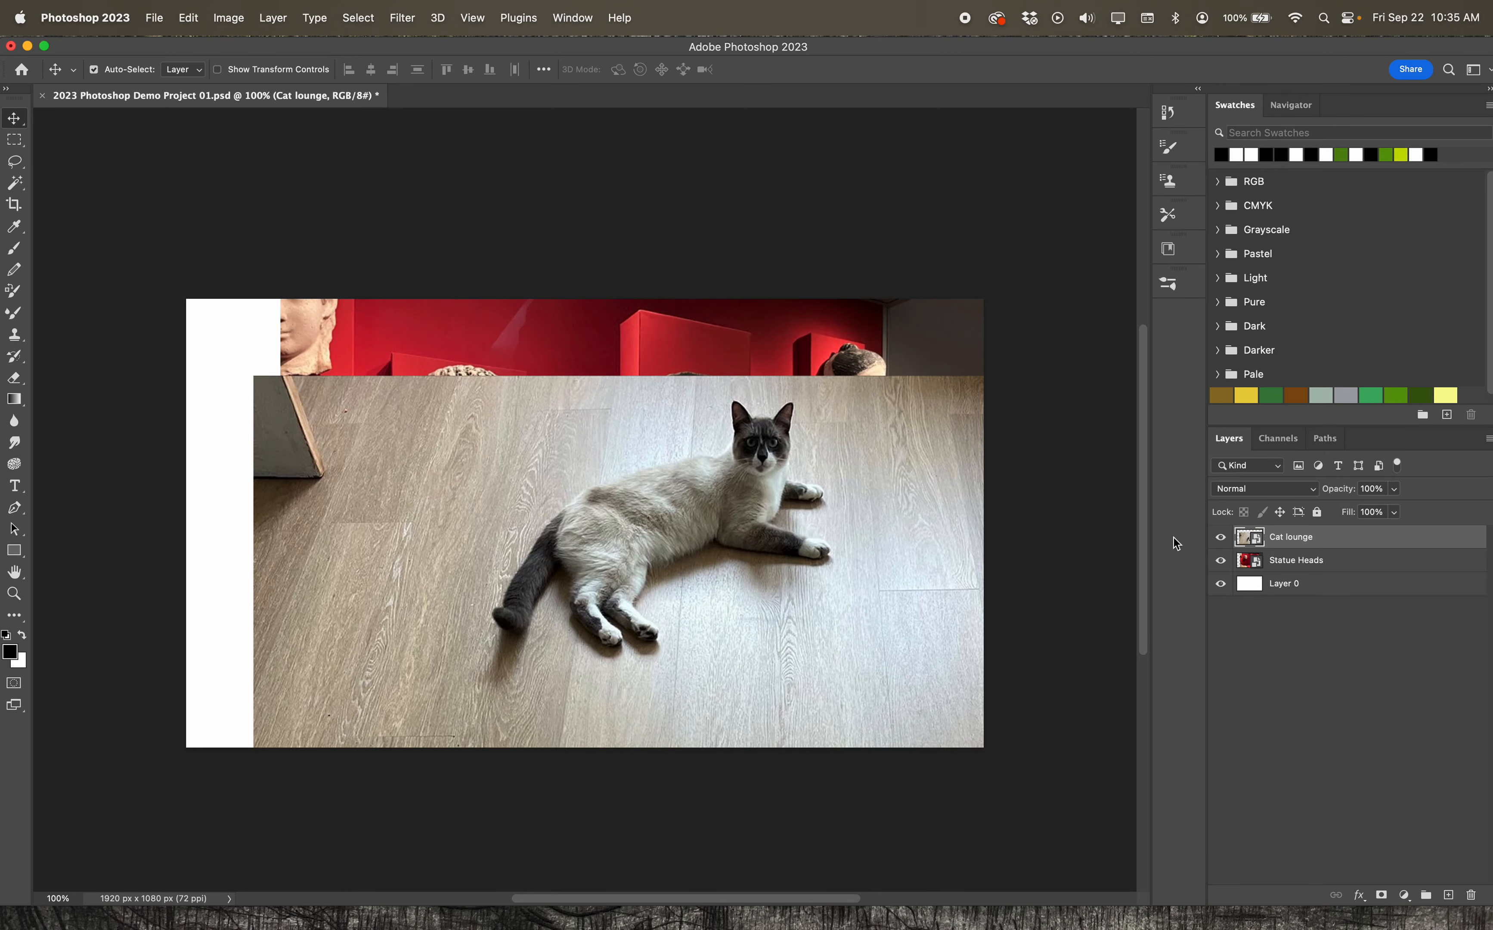
left_click_drag(846, 541, 748, 452)
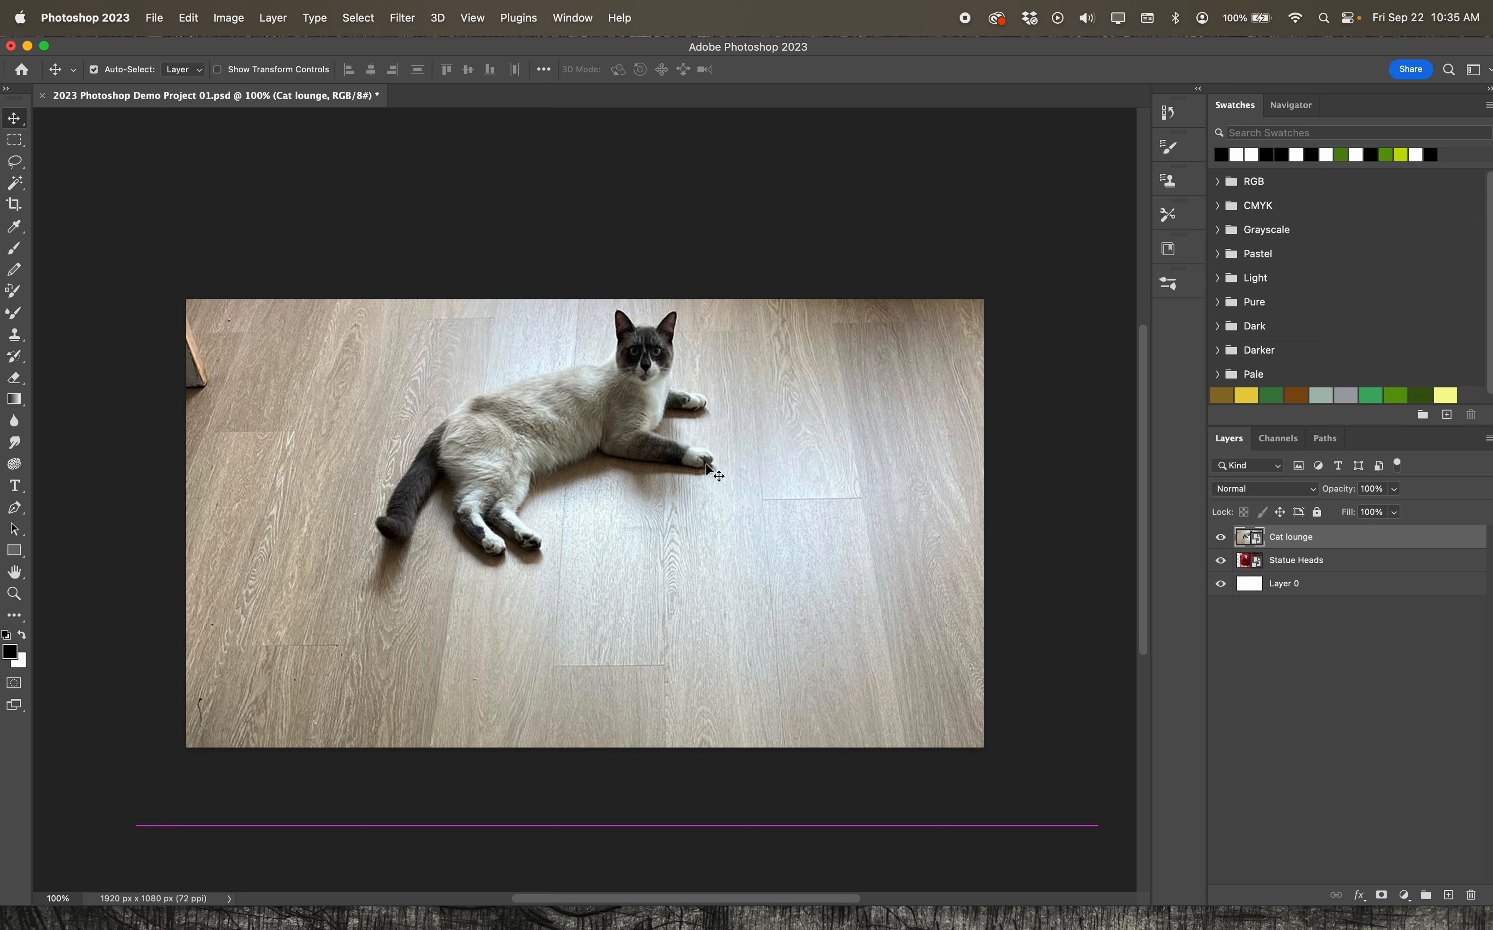
Draw trial rectangular selections around and over the cat with the Rectangular Marquee tool
left_click(17, 142)
right_click(20, 143)
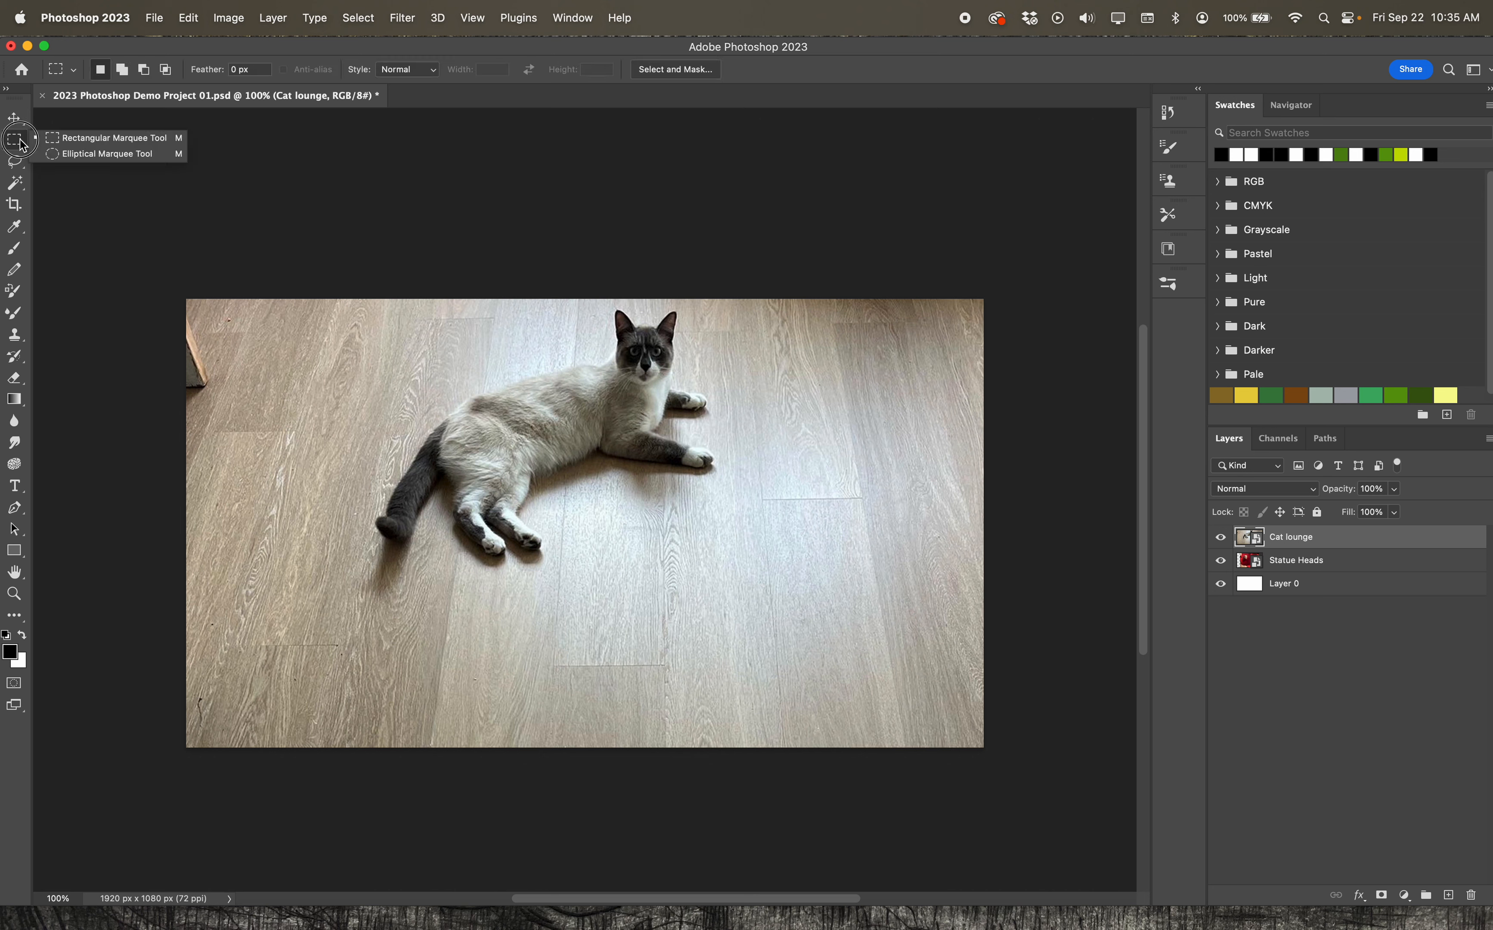
left_click(17, 148)
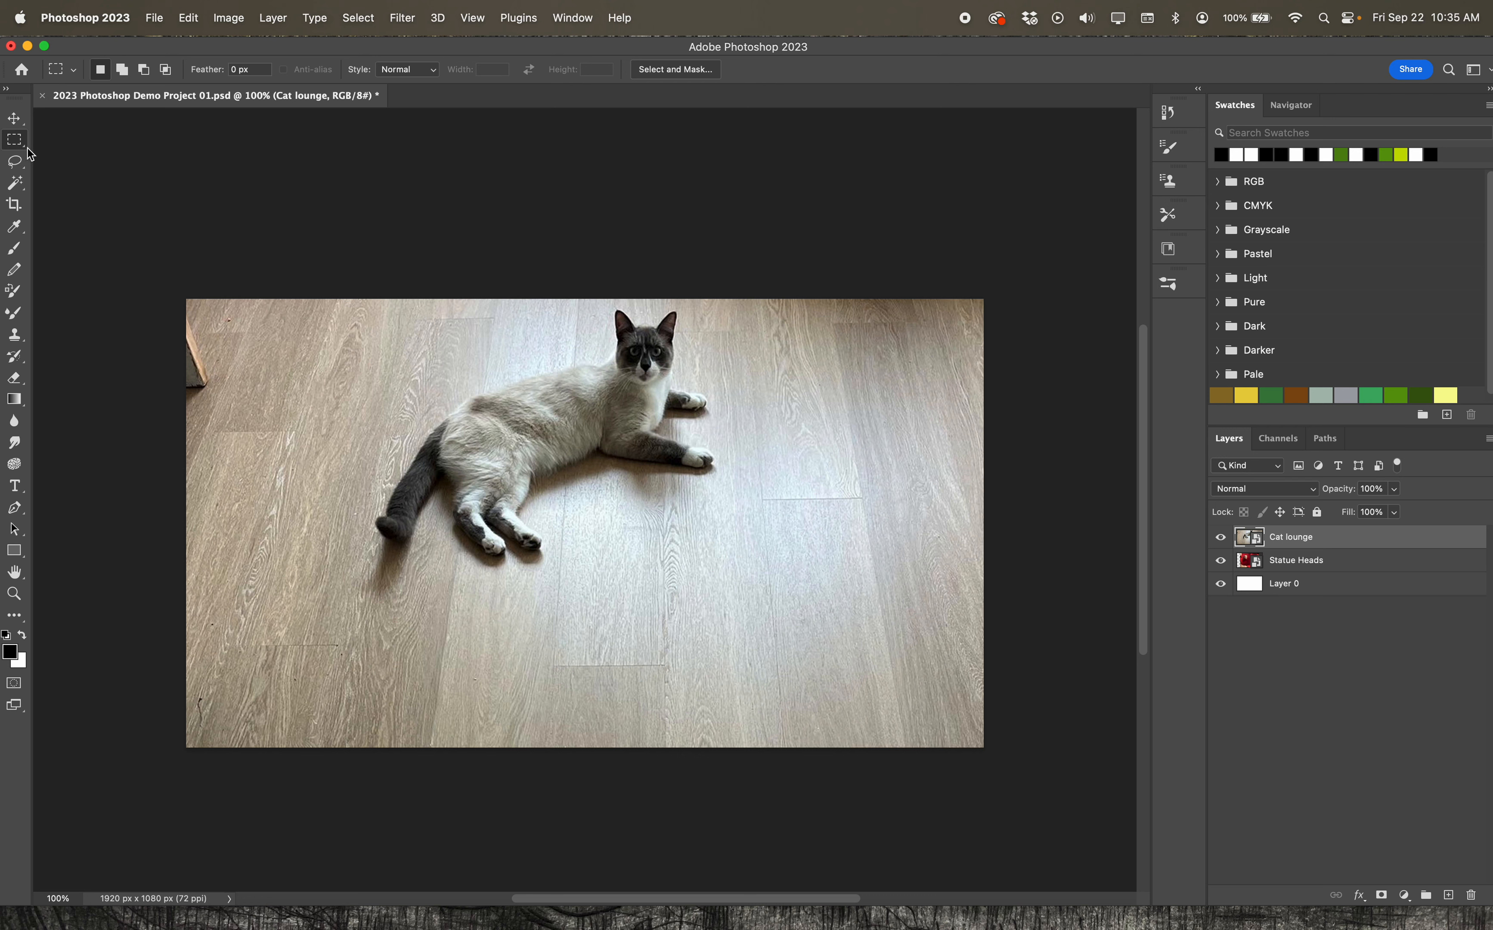
left_click_drag(17, 149, 91, 150)
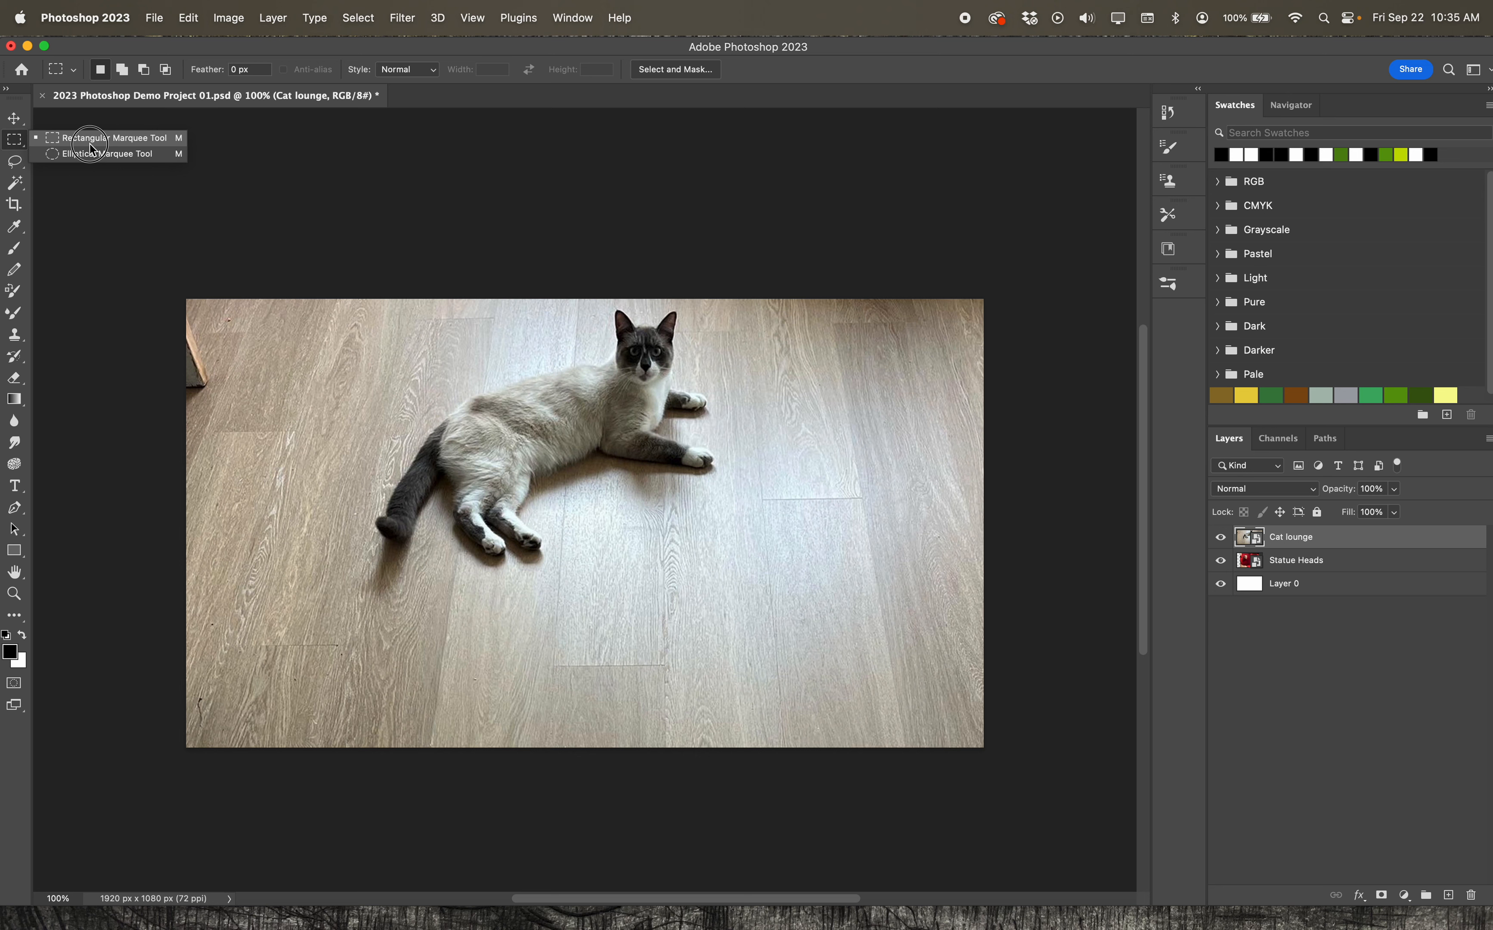
left_click_drag(90, 150, 91, 149)
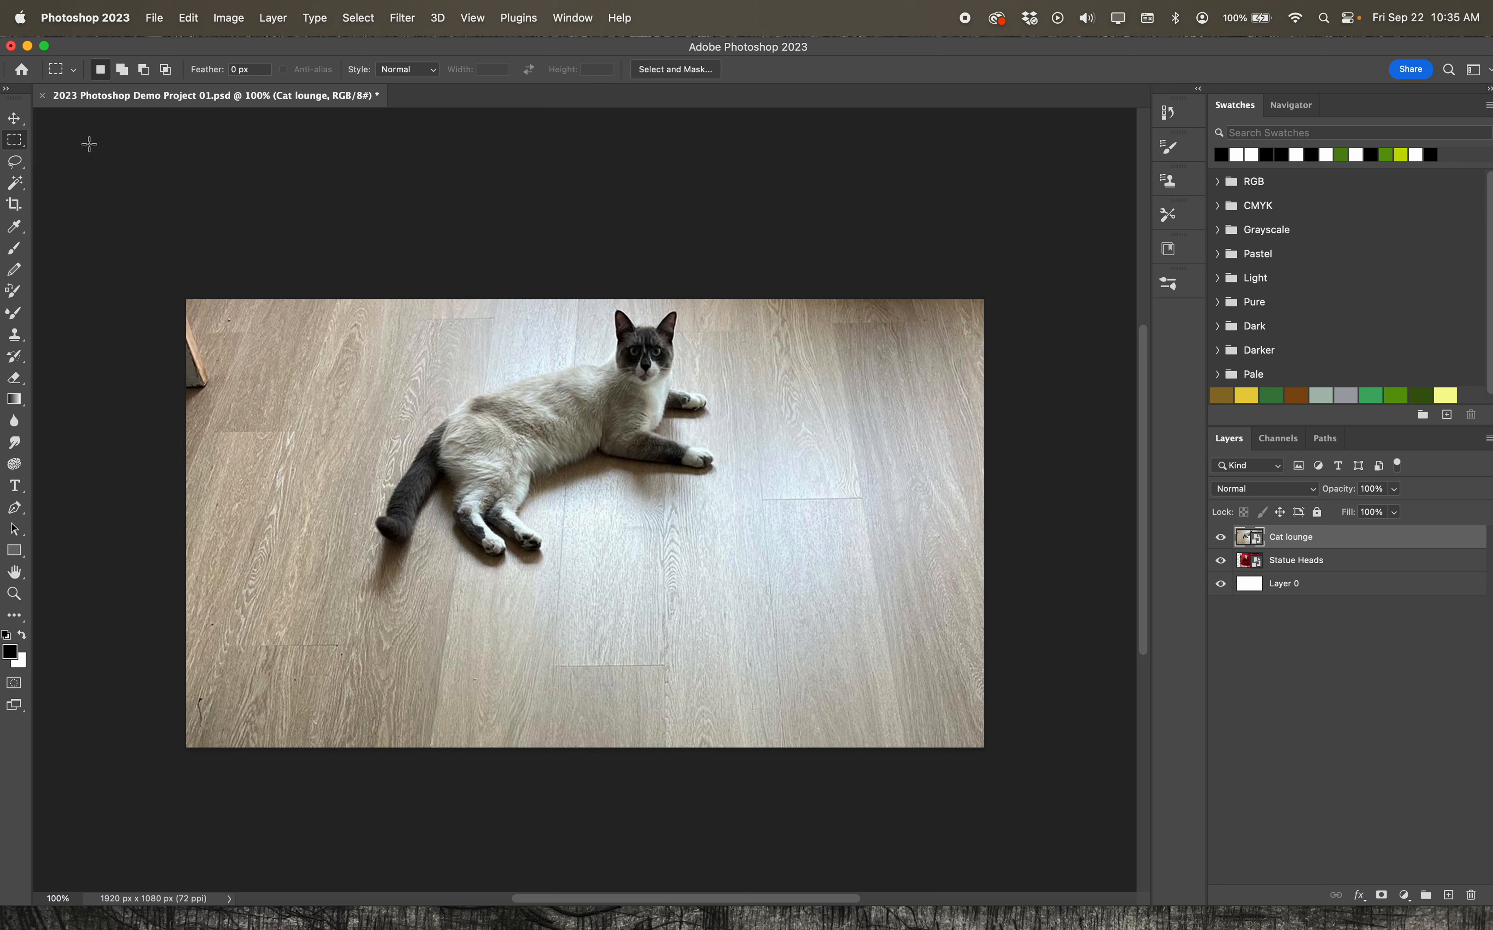
left_click_drag(447, 348, 726, 605)
left_click_drag(421, 410, 478, 425)
left_click(443, 392)
left_click_drag(393, 334, 439, 419)
Select the cat's face with a circular selection using the Elliptical Marquee tool
left_click_drag(20, 148, 78, 159)
left_click_drag(706, 359, 803, 515)
left_click_drag(605, 327, 671, 383)
left_click(646, 347)
left_click(363, 19)
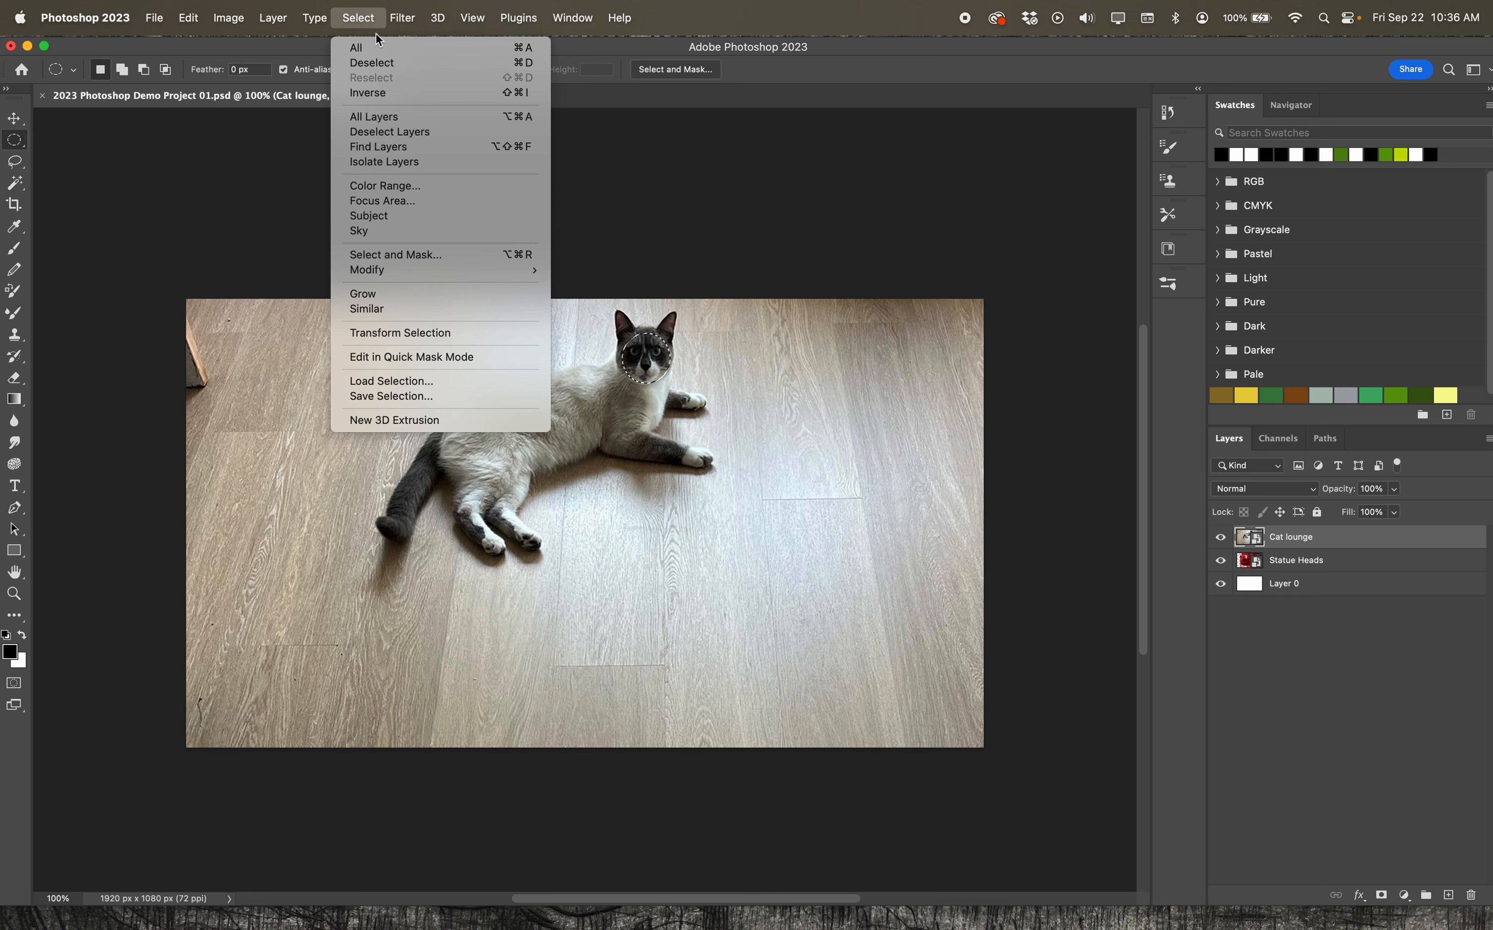
left_click(369, 22)
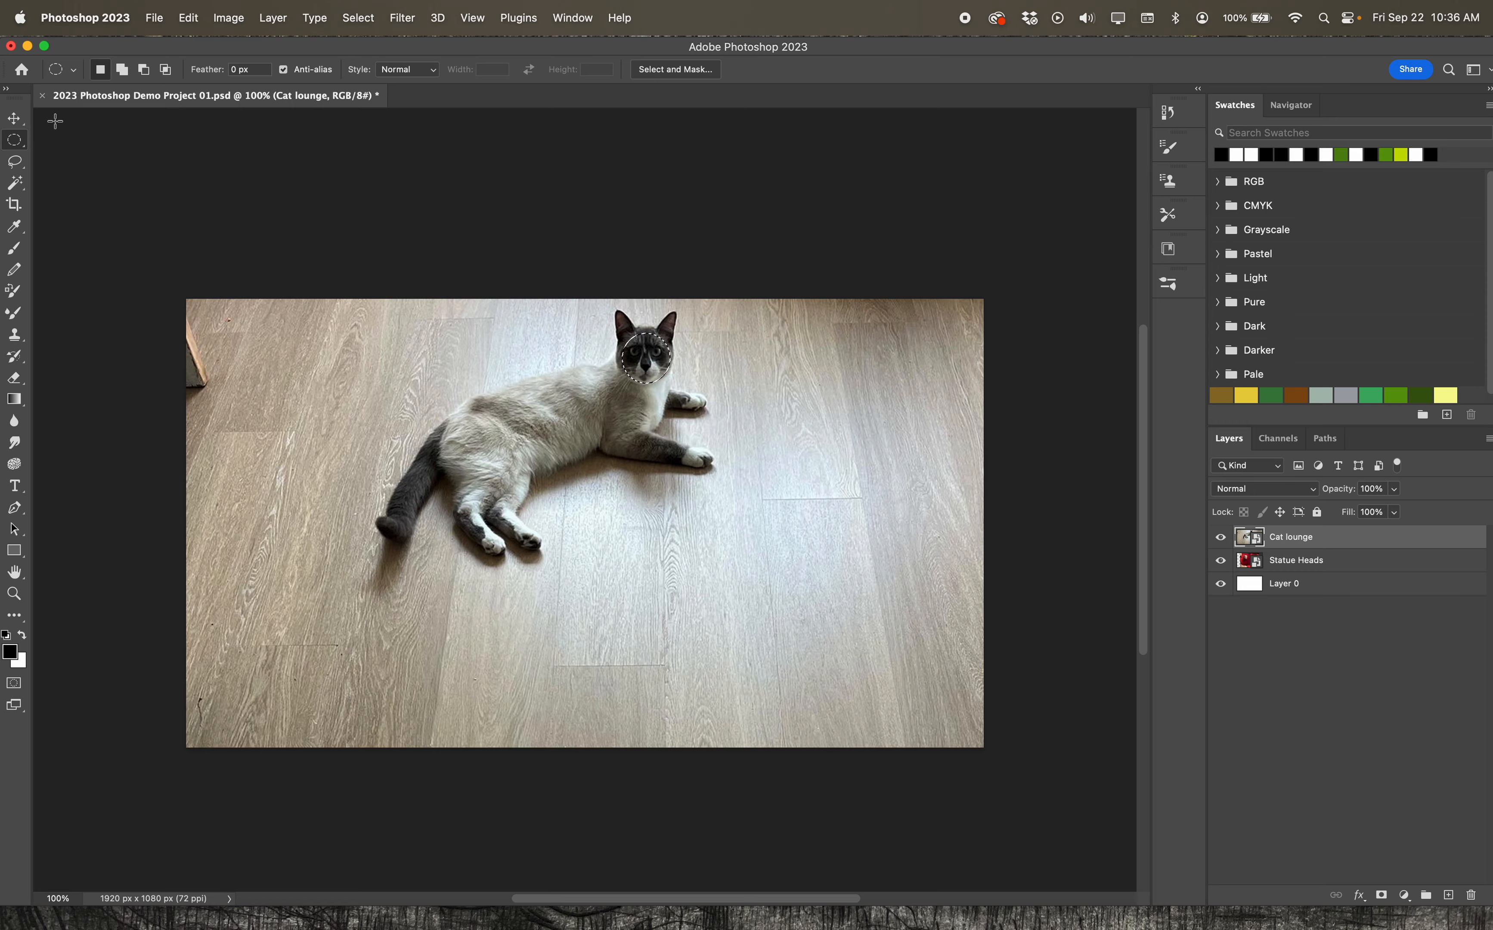
Copy the selected cat face and paste it as a new layer above Cat lounge
mouse_move(2, 1)
left_click(184, 66)
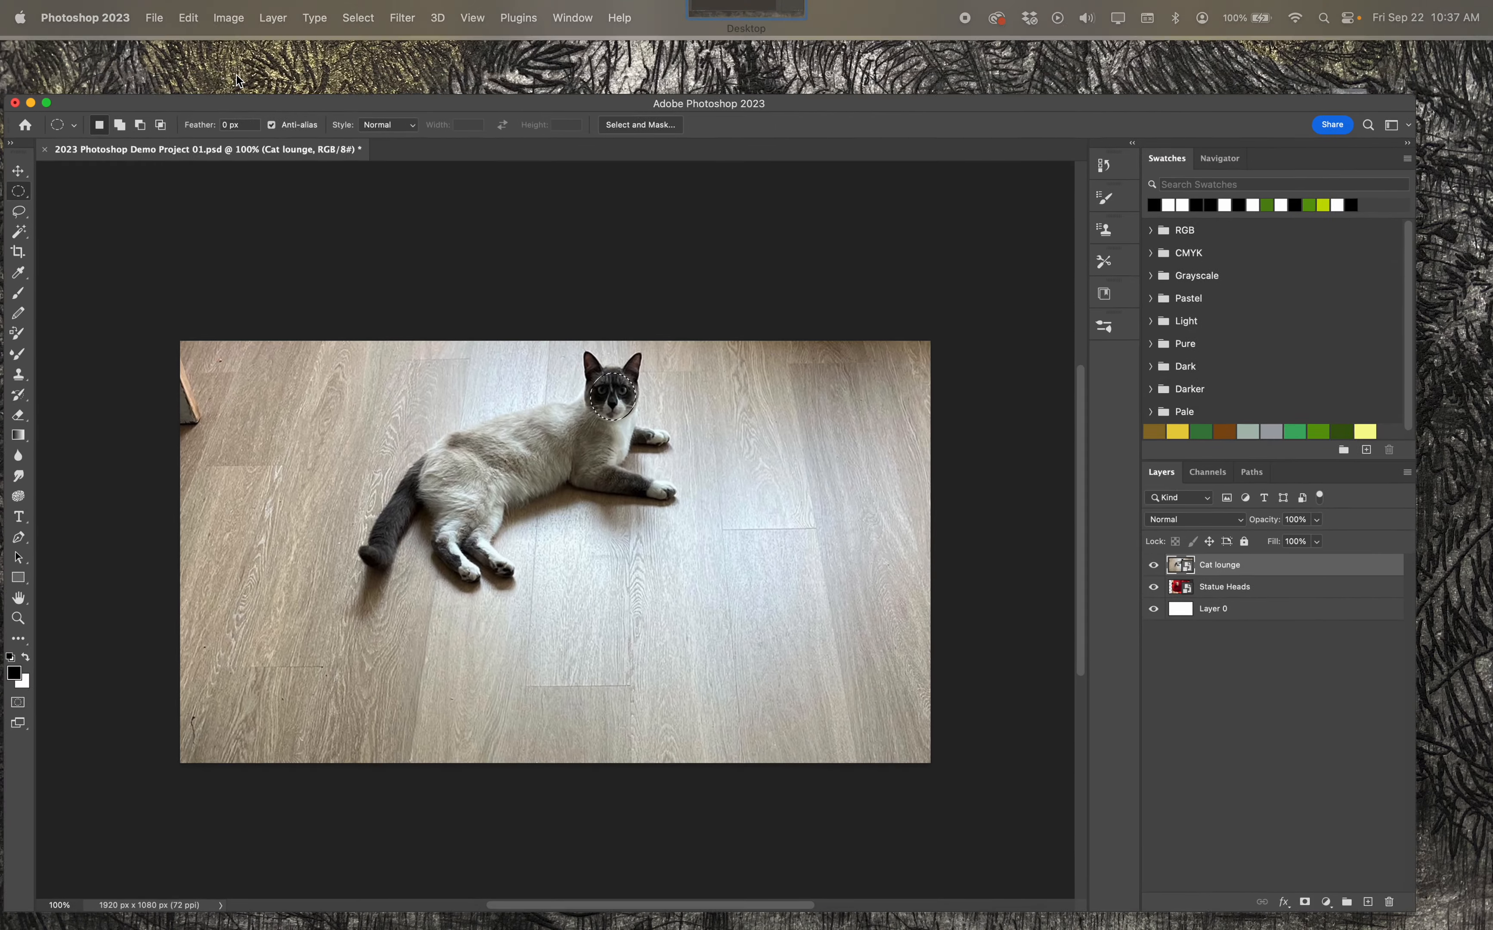
left_click(189, 17)
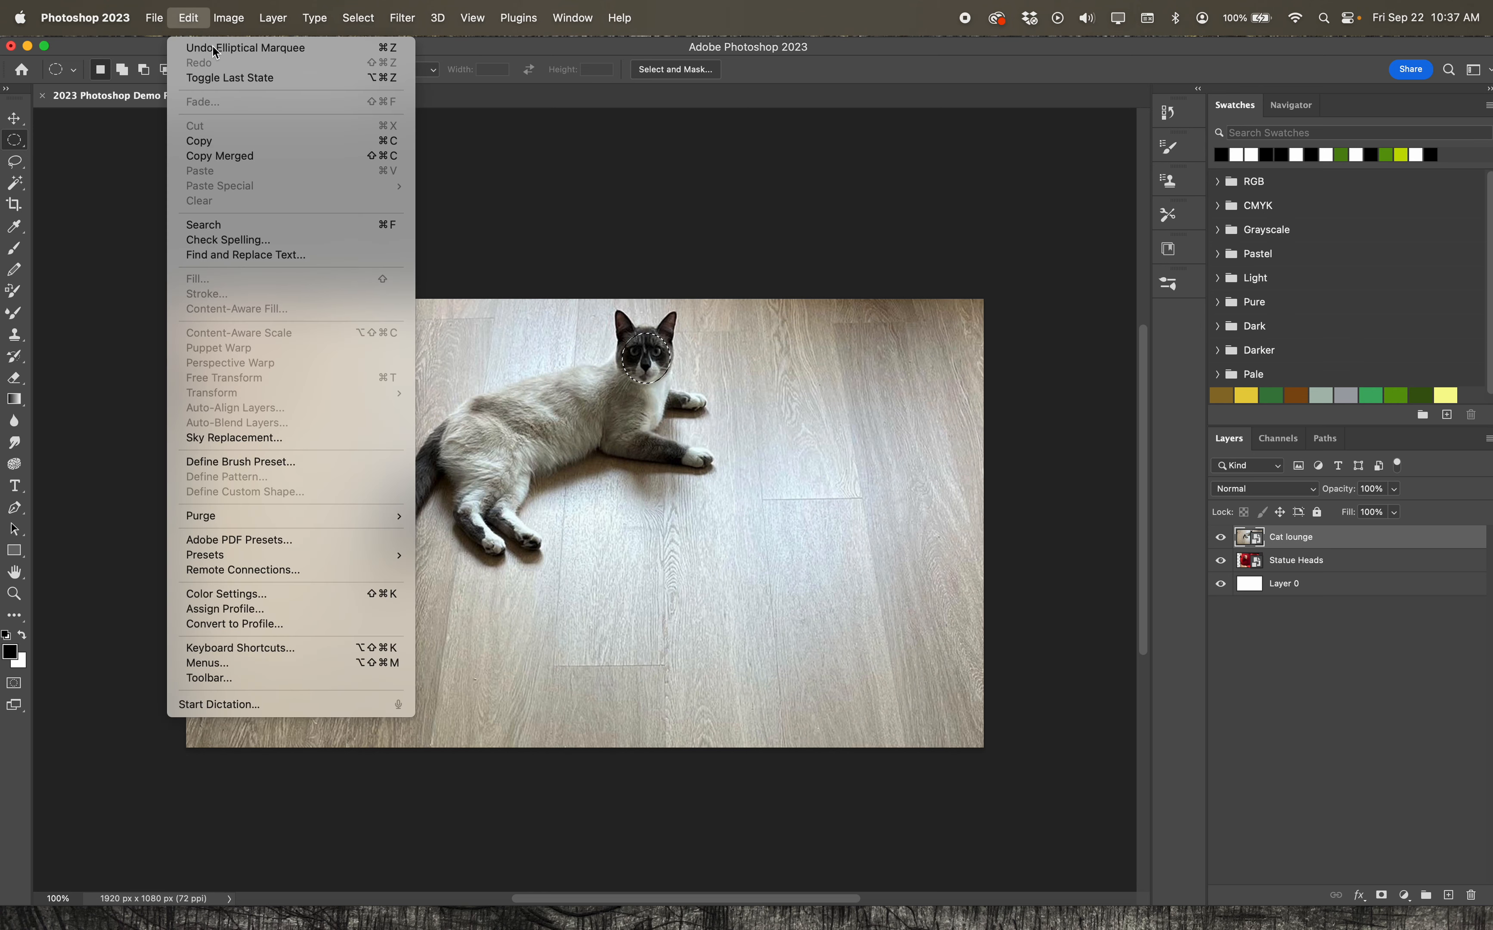
left_click(213, 143)
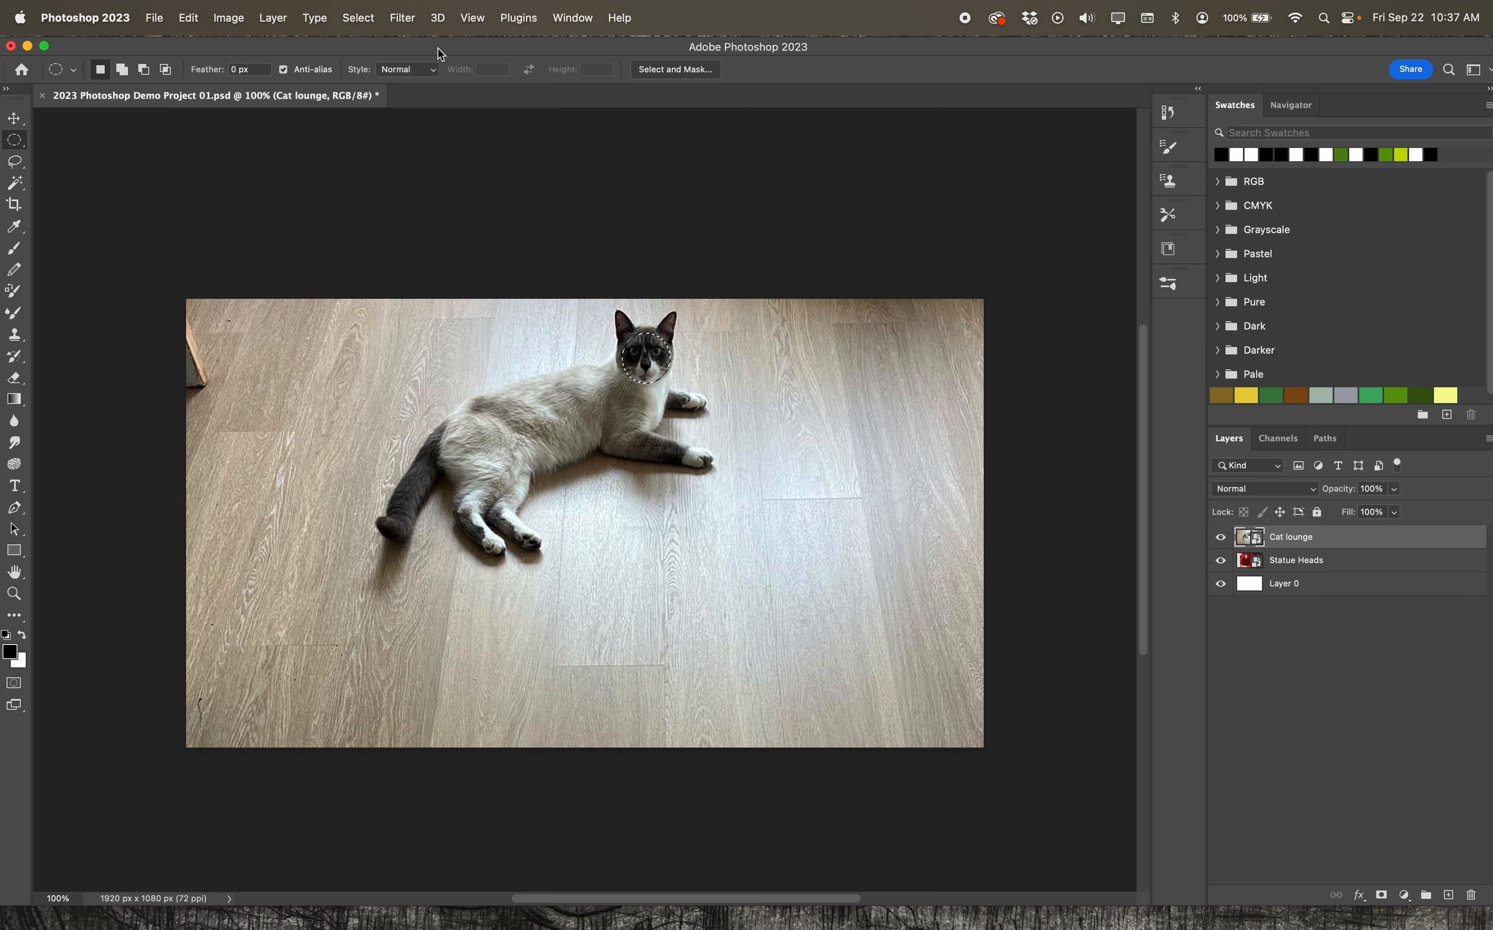
left_click(188, 17)
left_click(206, 177)
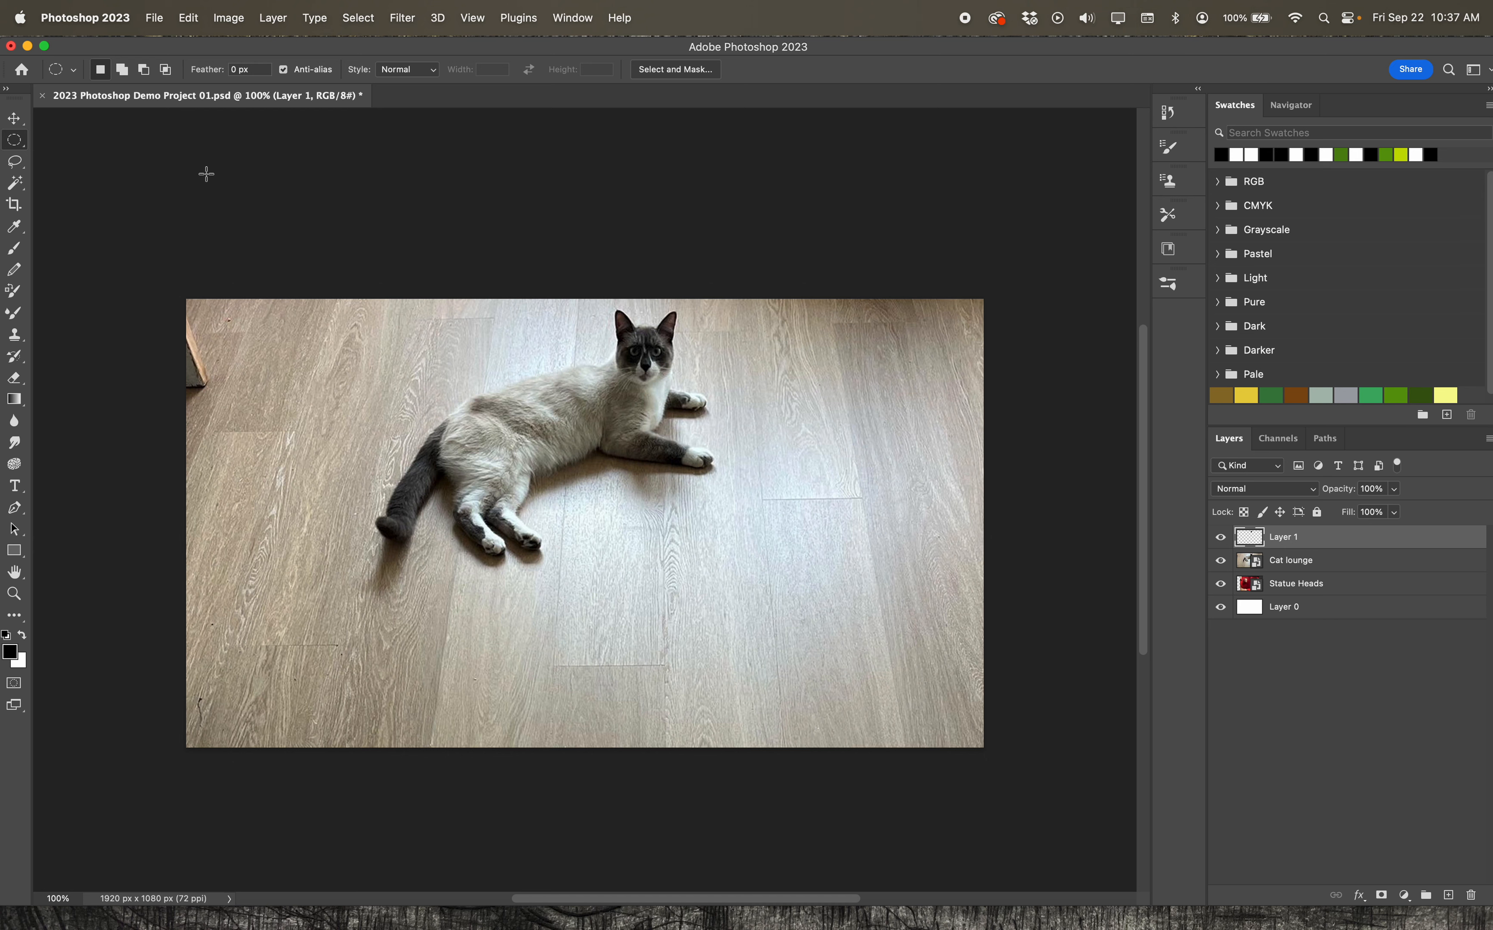
Hide the Cat lounge and Statue Heads layers to isolate the pasted face on the white background
left_click(1221, 561)
left_click(1221, 584)
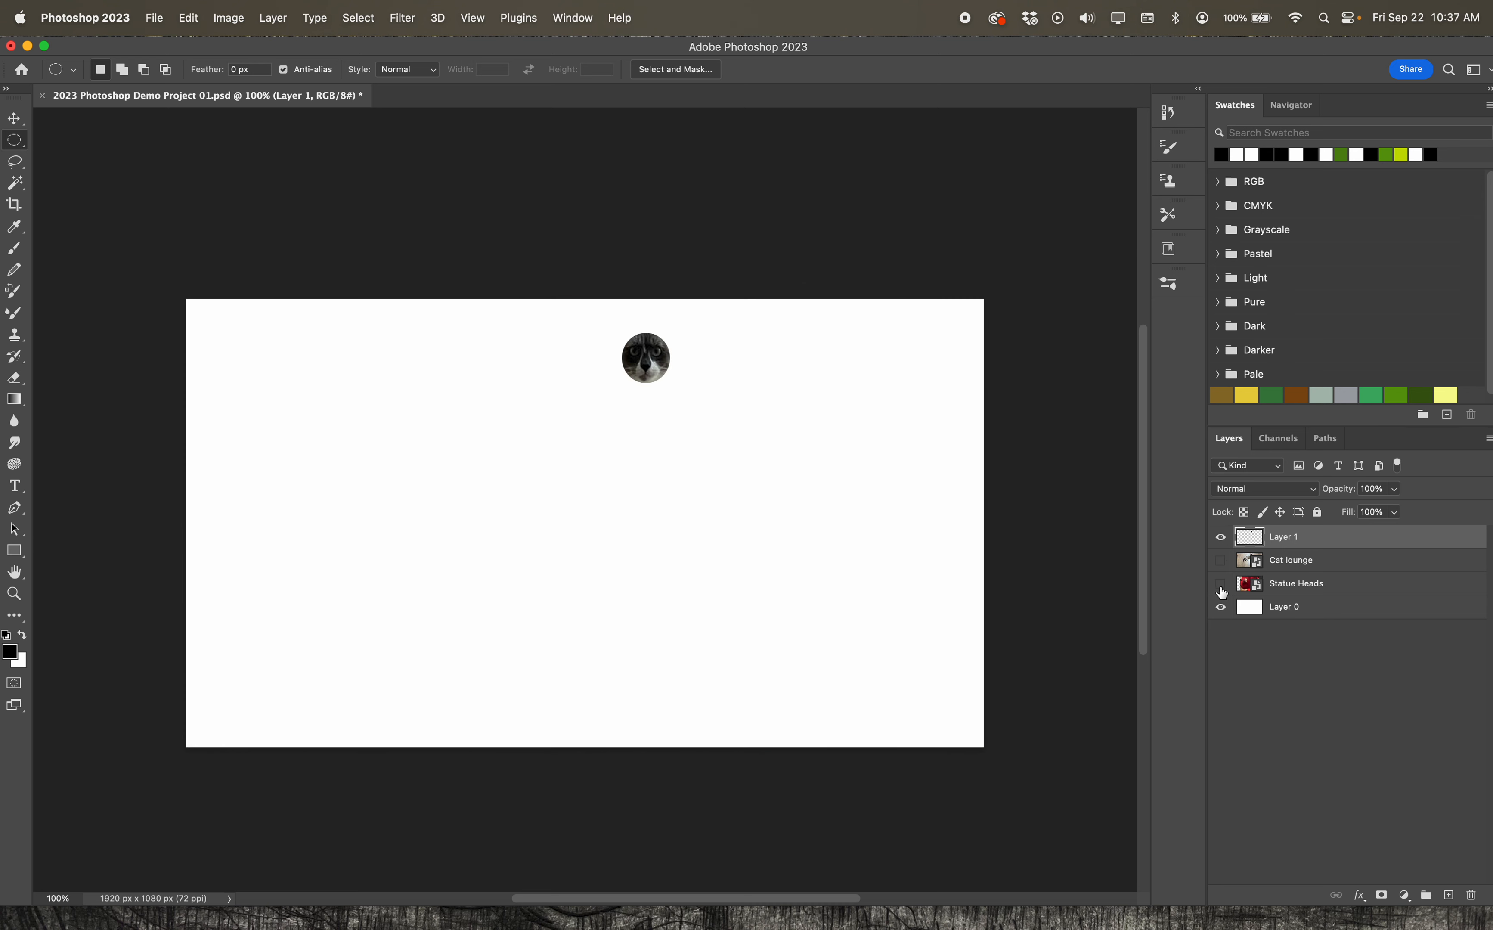
left_click(1222, 563)
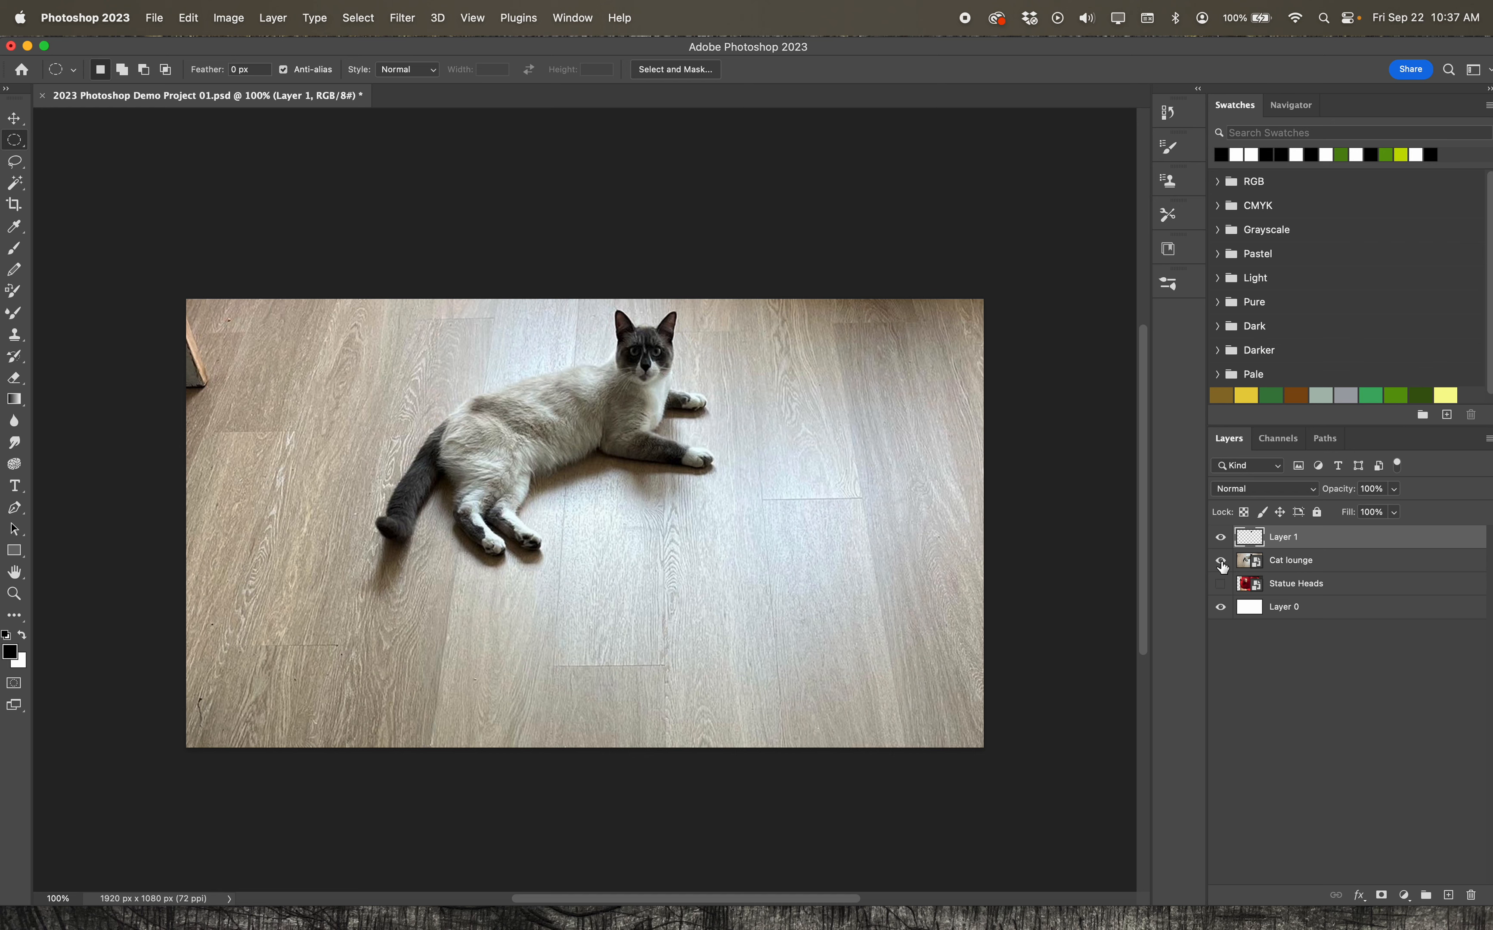
left_click(1222, 565)
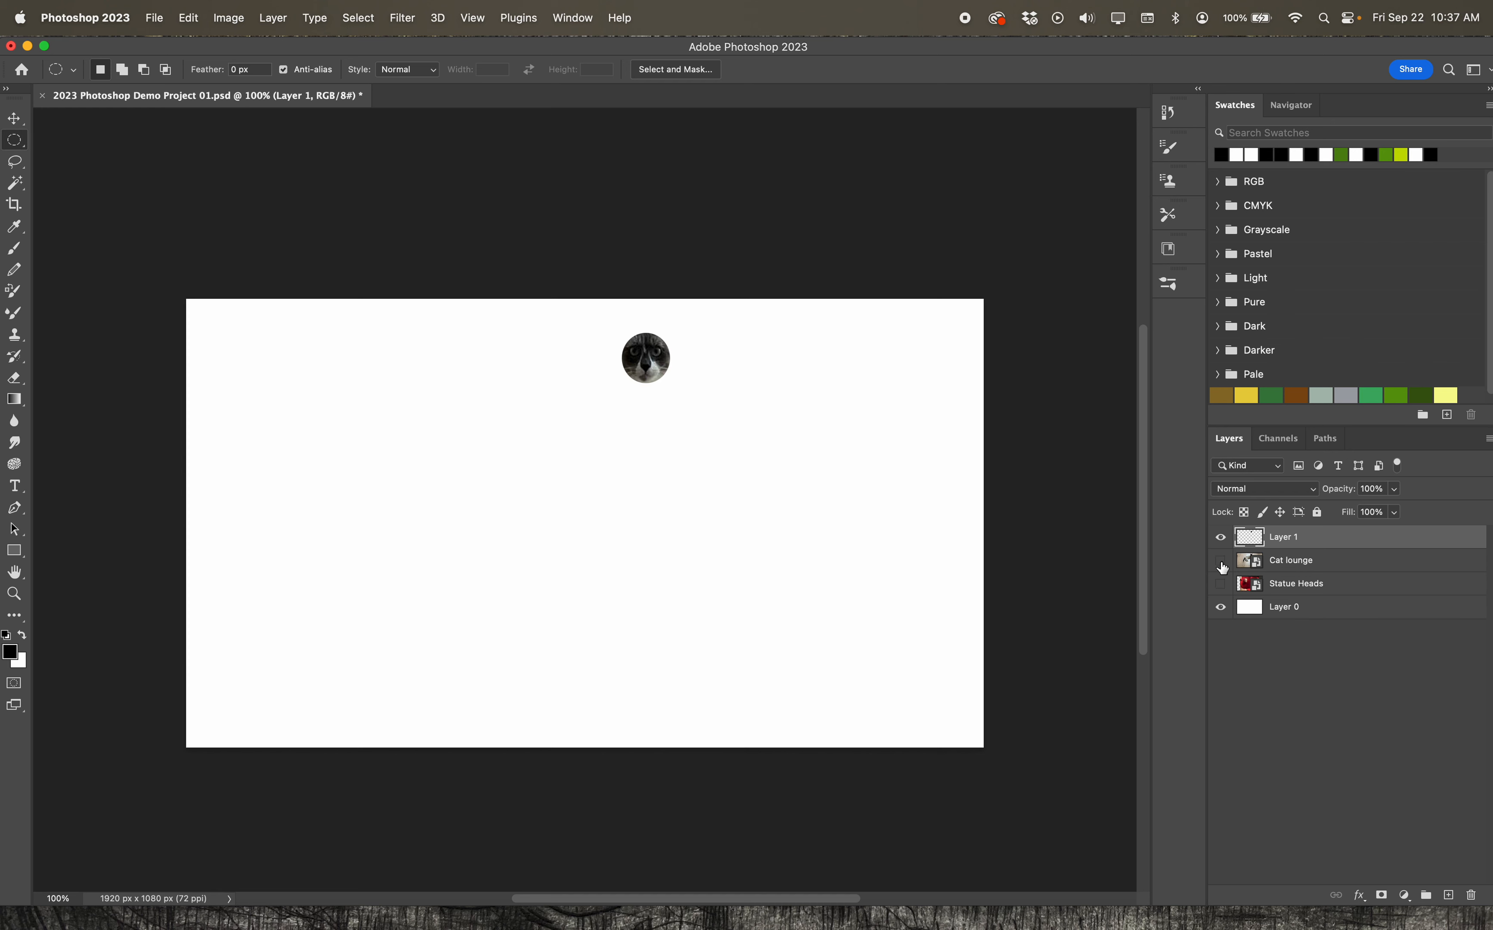
Rename the pasted face layer as Cat Face
right_click(1294, 537)
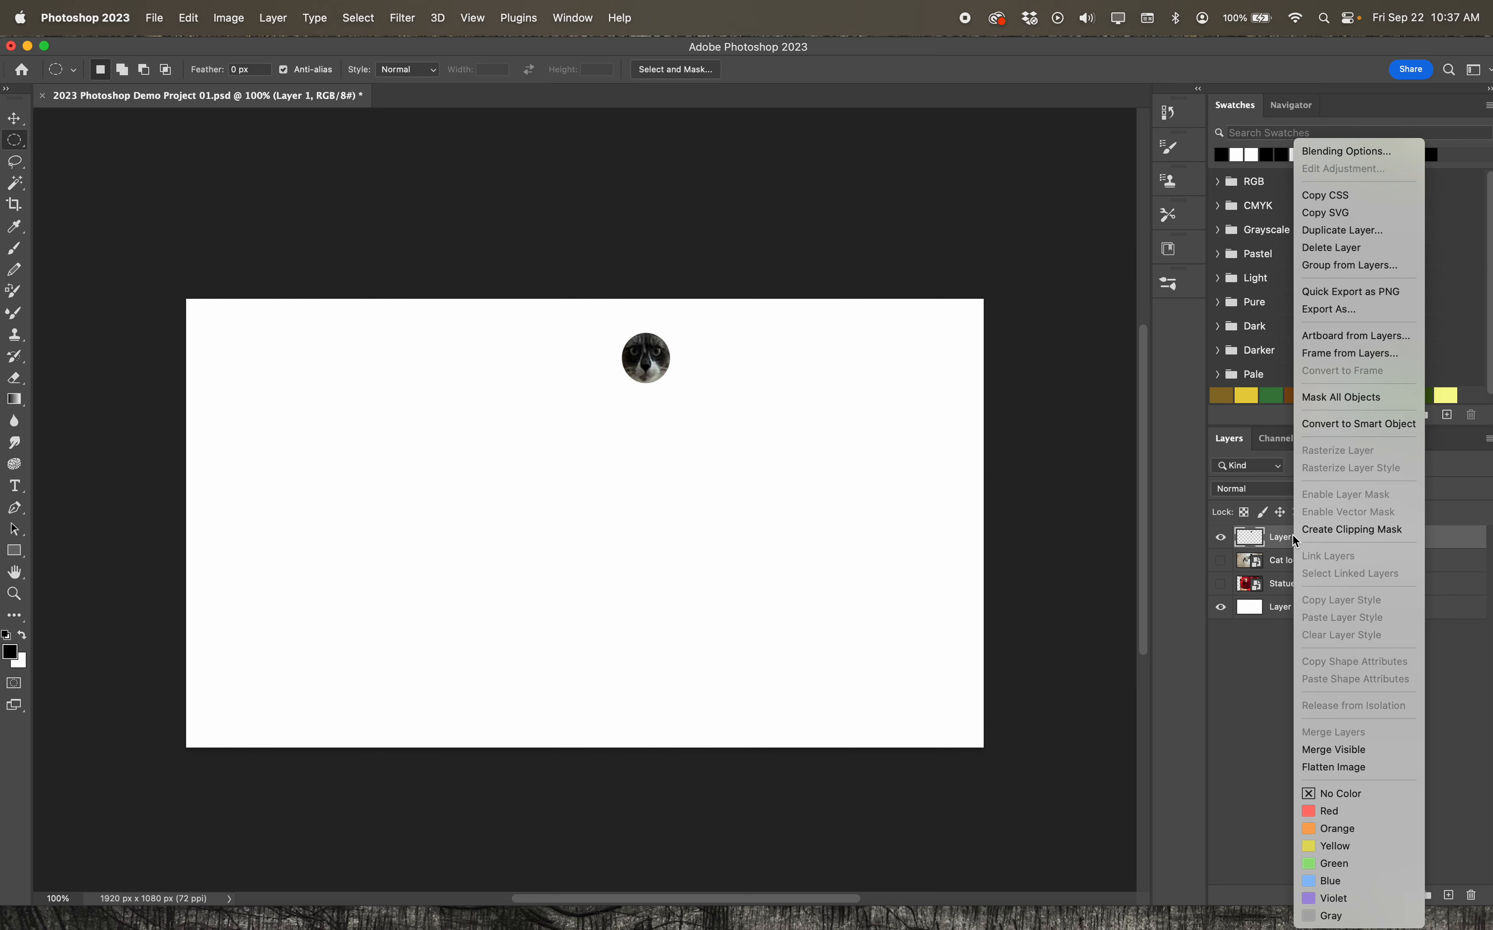
left_click(1436, 546)
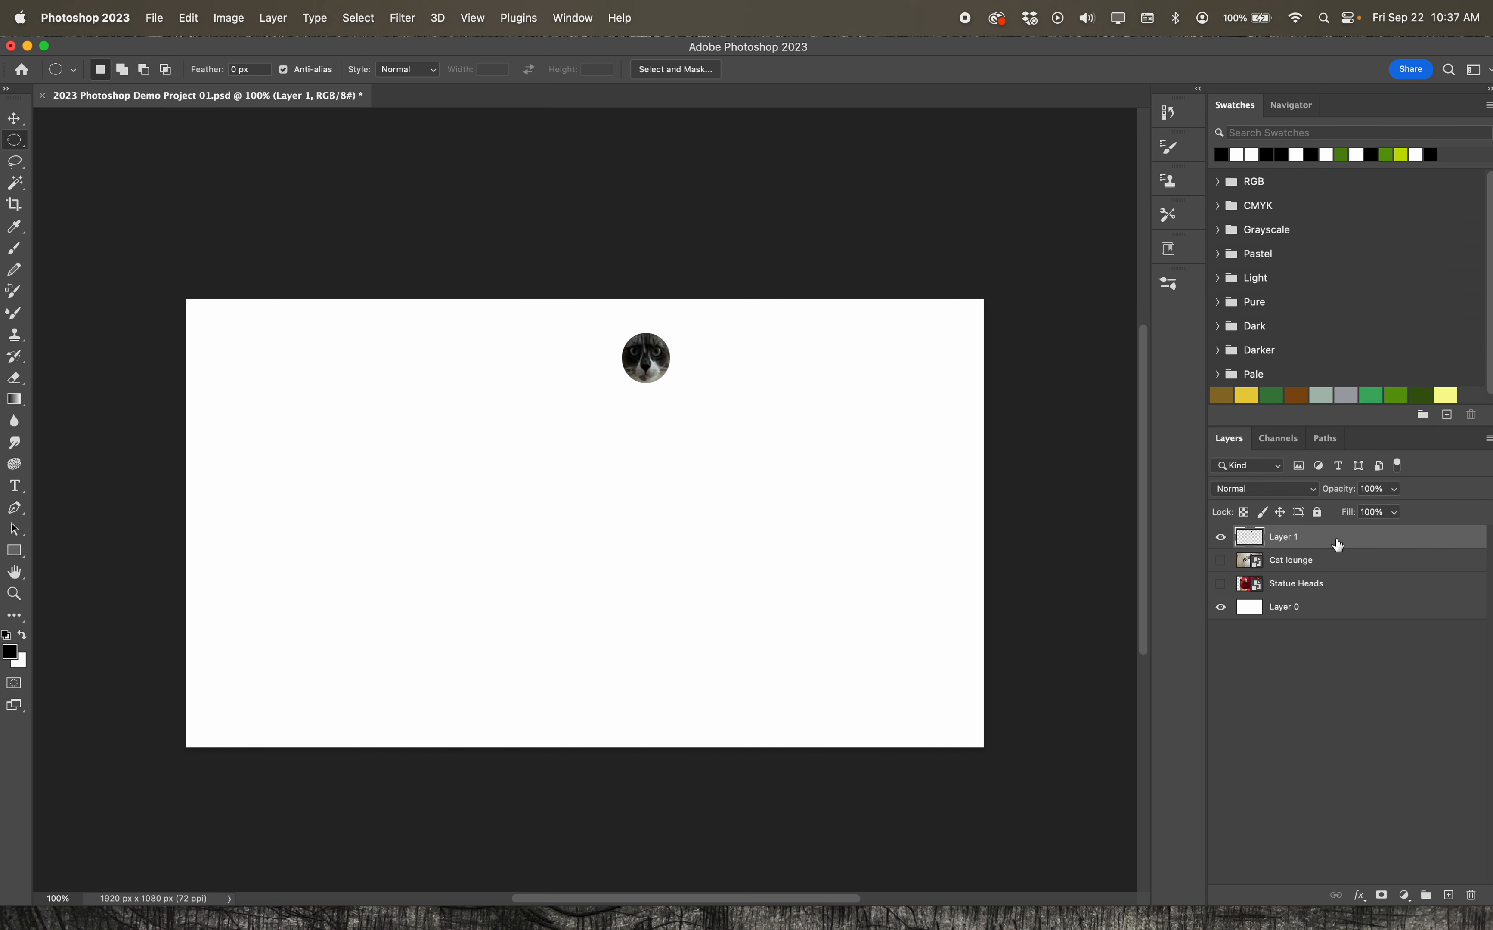
double_click(1292, 537)
type("Cat Face")
key("Return")
Move the cut-out cat face to the right of its original spot and show the Cat lounge layer
left_click(17, 117)
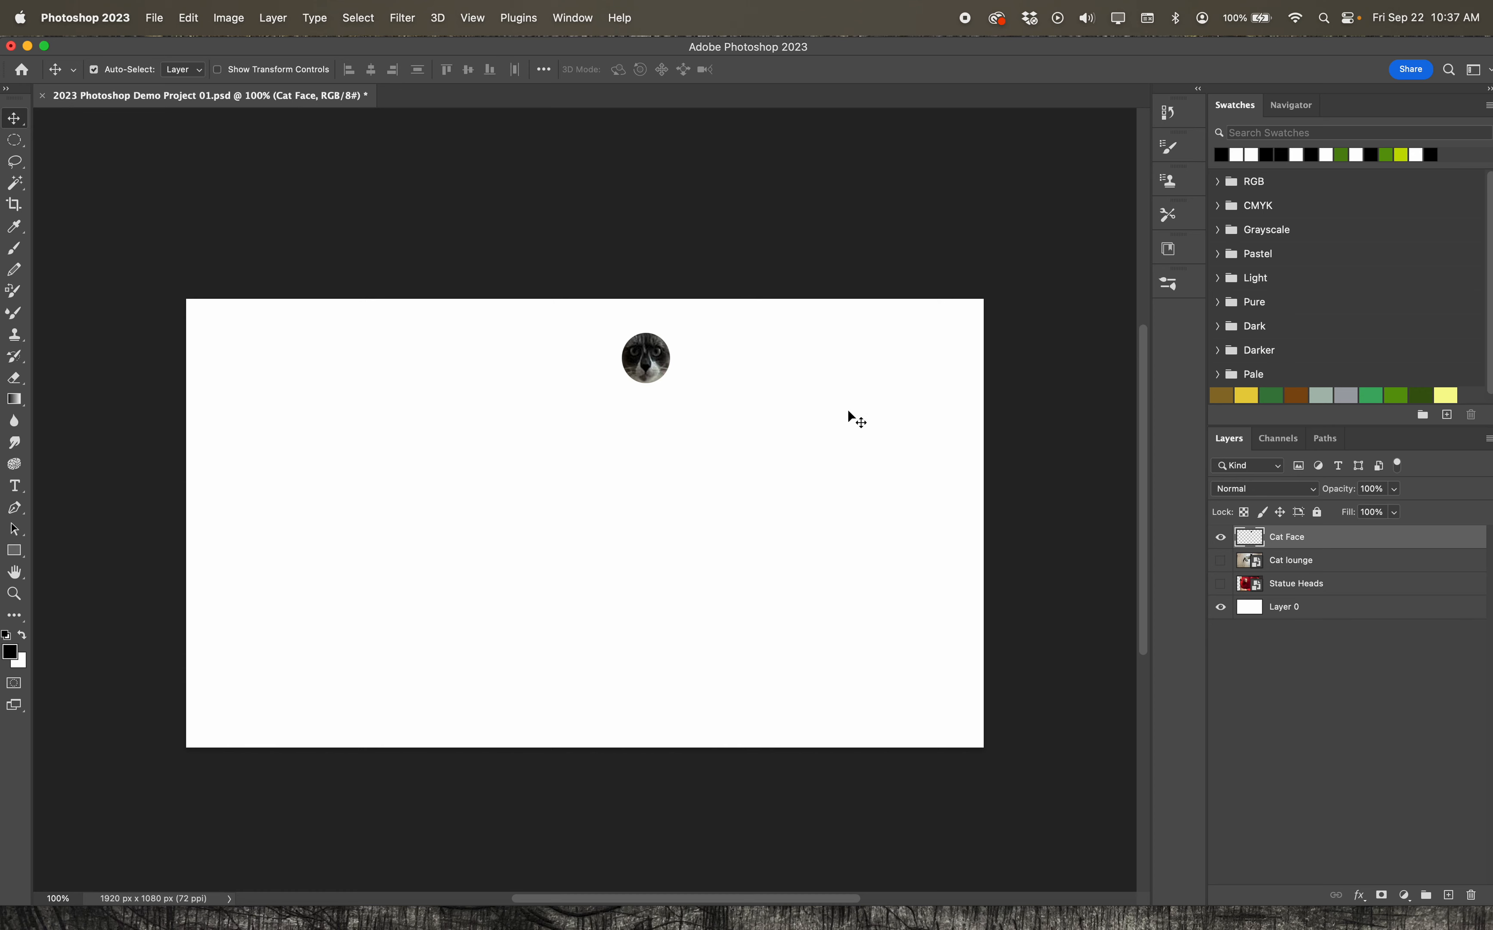
left_click_drag(664, 366, 744, 357)
left_click(1221, 560)
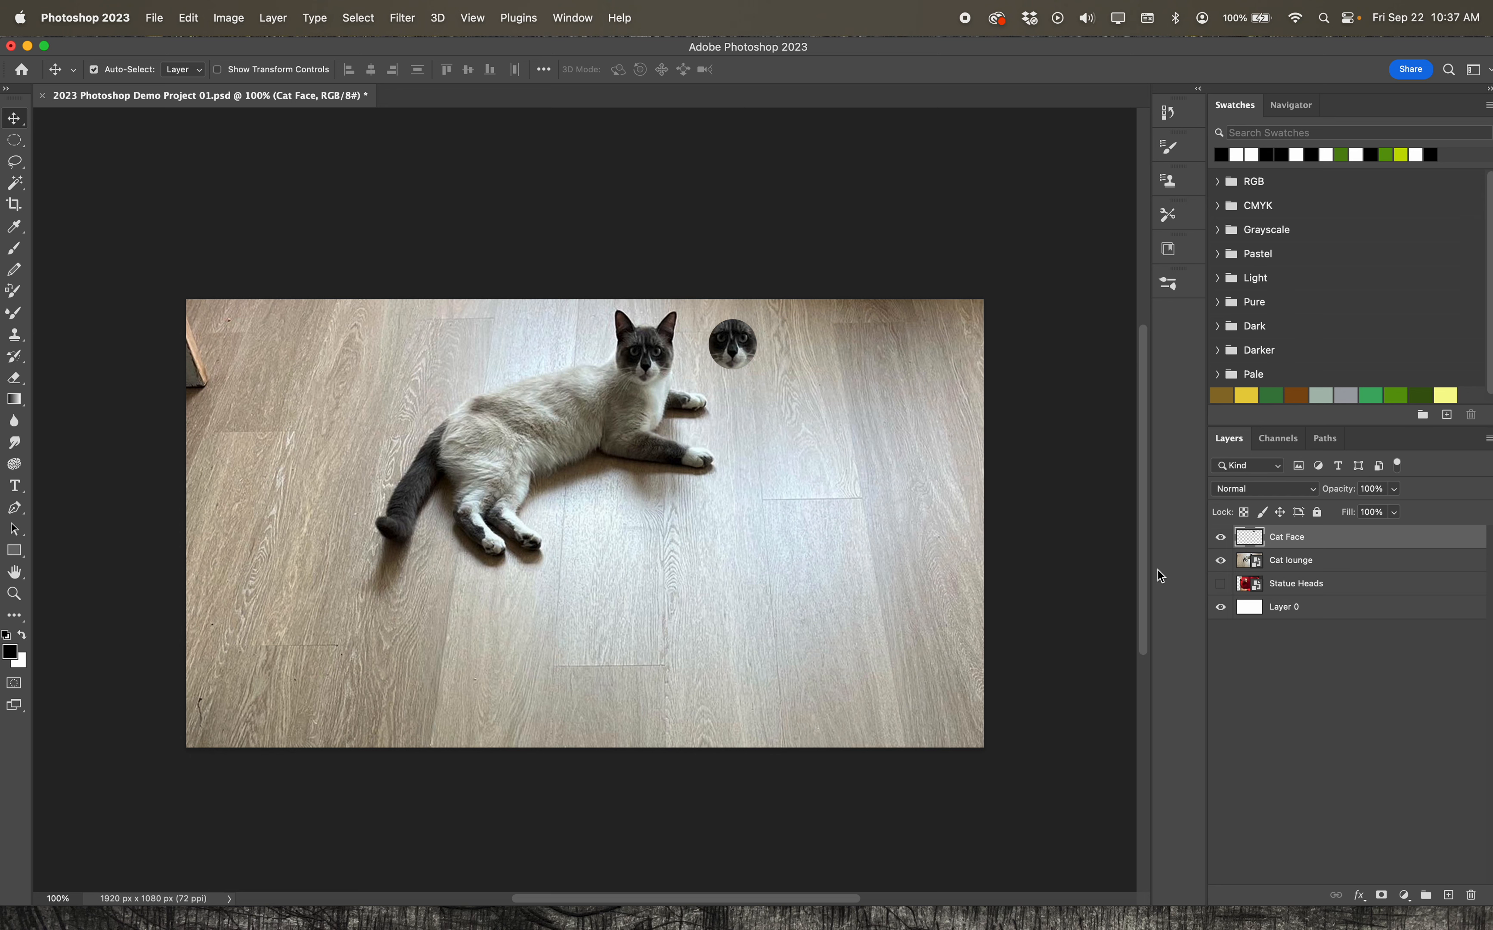
Hide Cat Face and build a combined elliptical selection on Cat lounge covering parts of the cat's body, face and ear
left_click(1221, 536)
left_click(1315, 561)
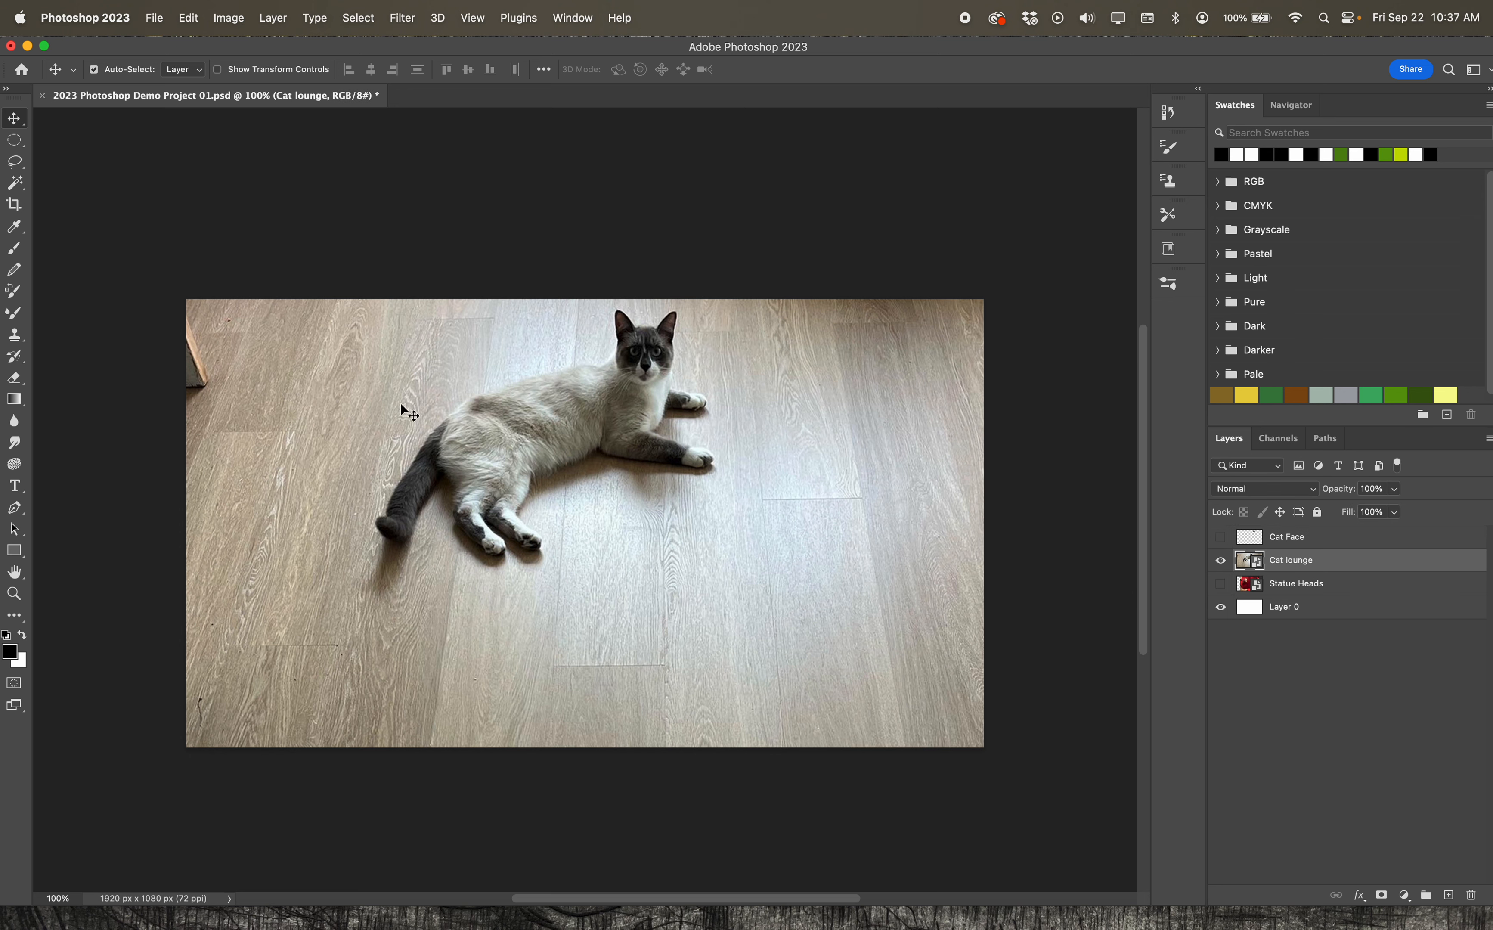
scroll(246, 308, "up", 1)
left_click(13, 142)
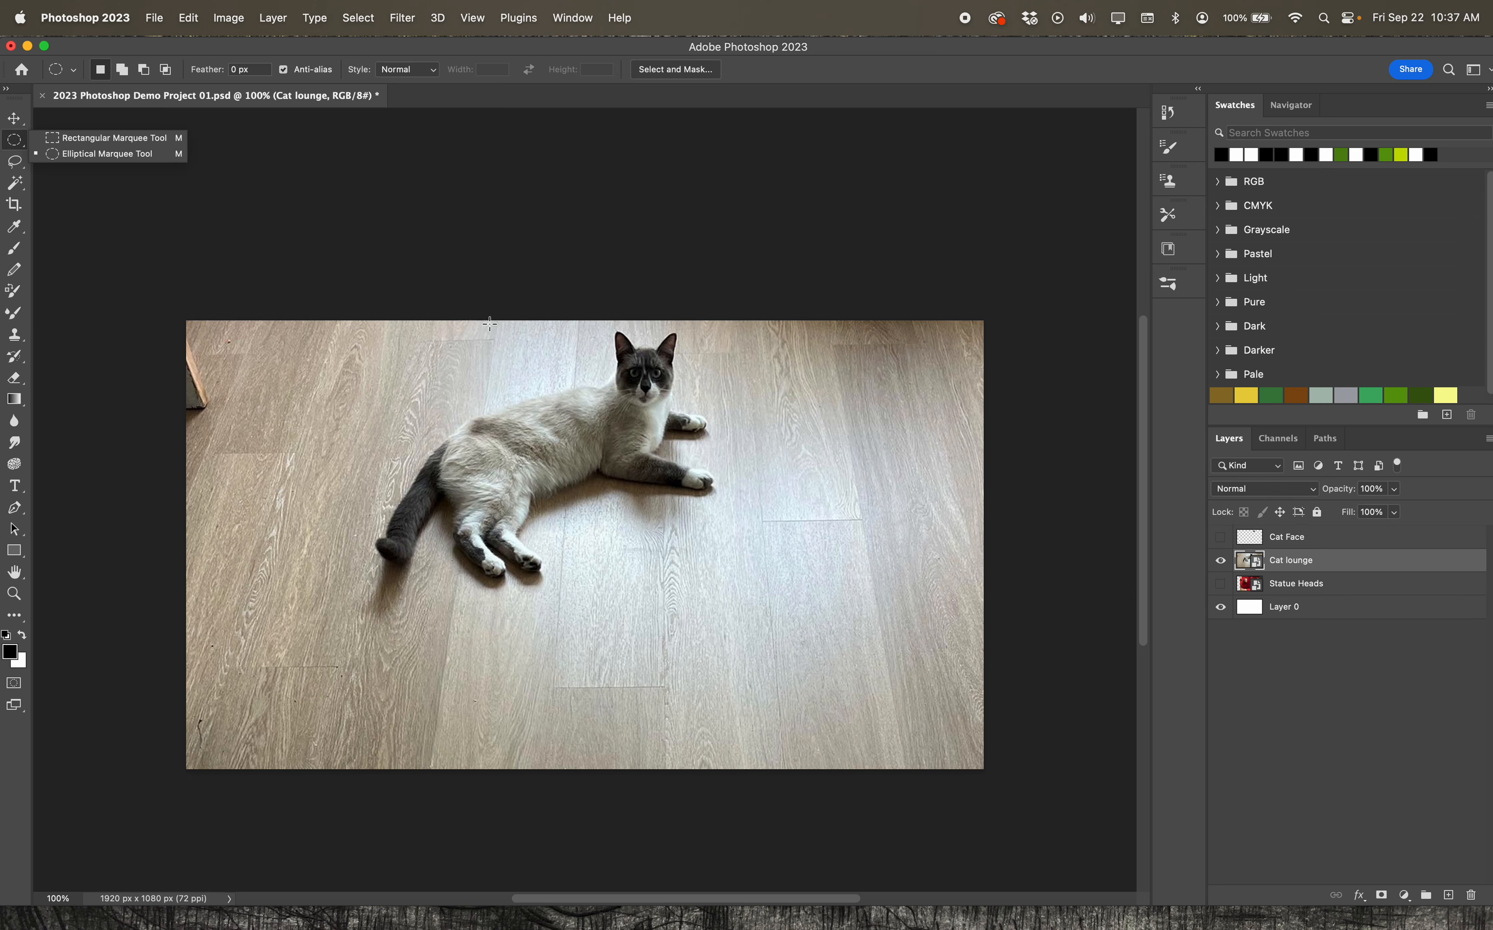
left_click_drag(568, 401, 642, 474)
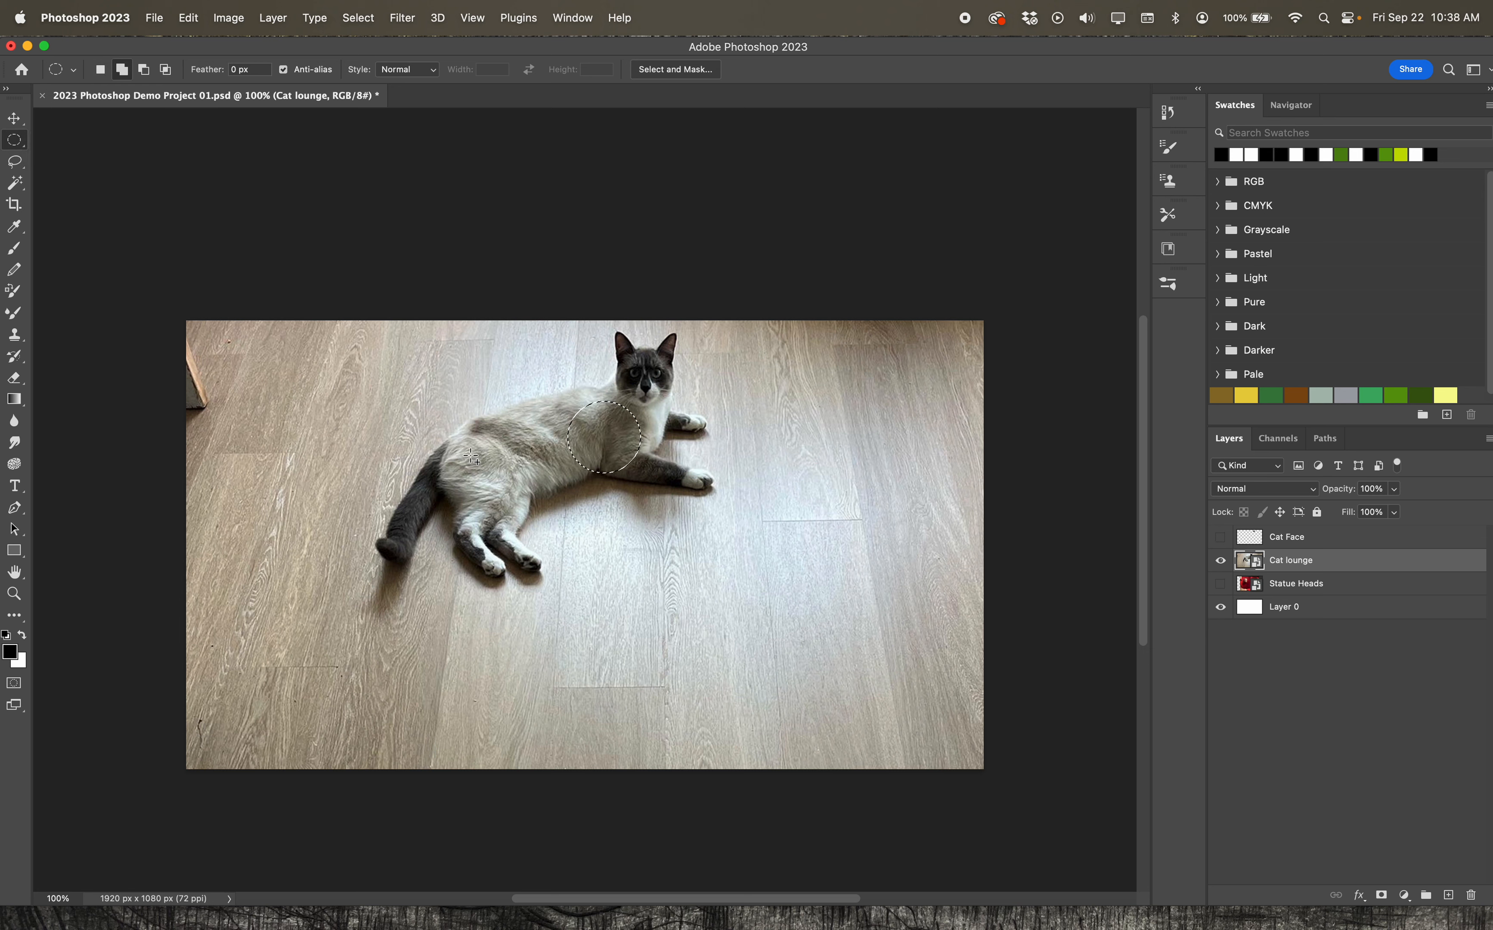
left_click_drag(468, 430, 563, 447, "shift")
left_click_drag(648, 415, 672, 409)
left_click_drag(514, 517, 483, 490, "shift")
left_click_drag(632, 356, 631, 356, "shift")
Copy the combined selection to a new layer and hide both that layer and Cat lounge
key("super+j")
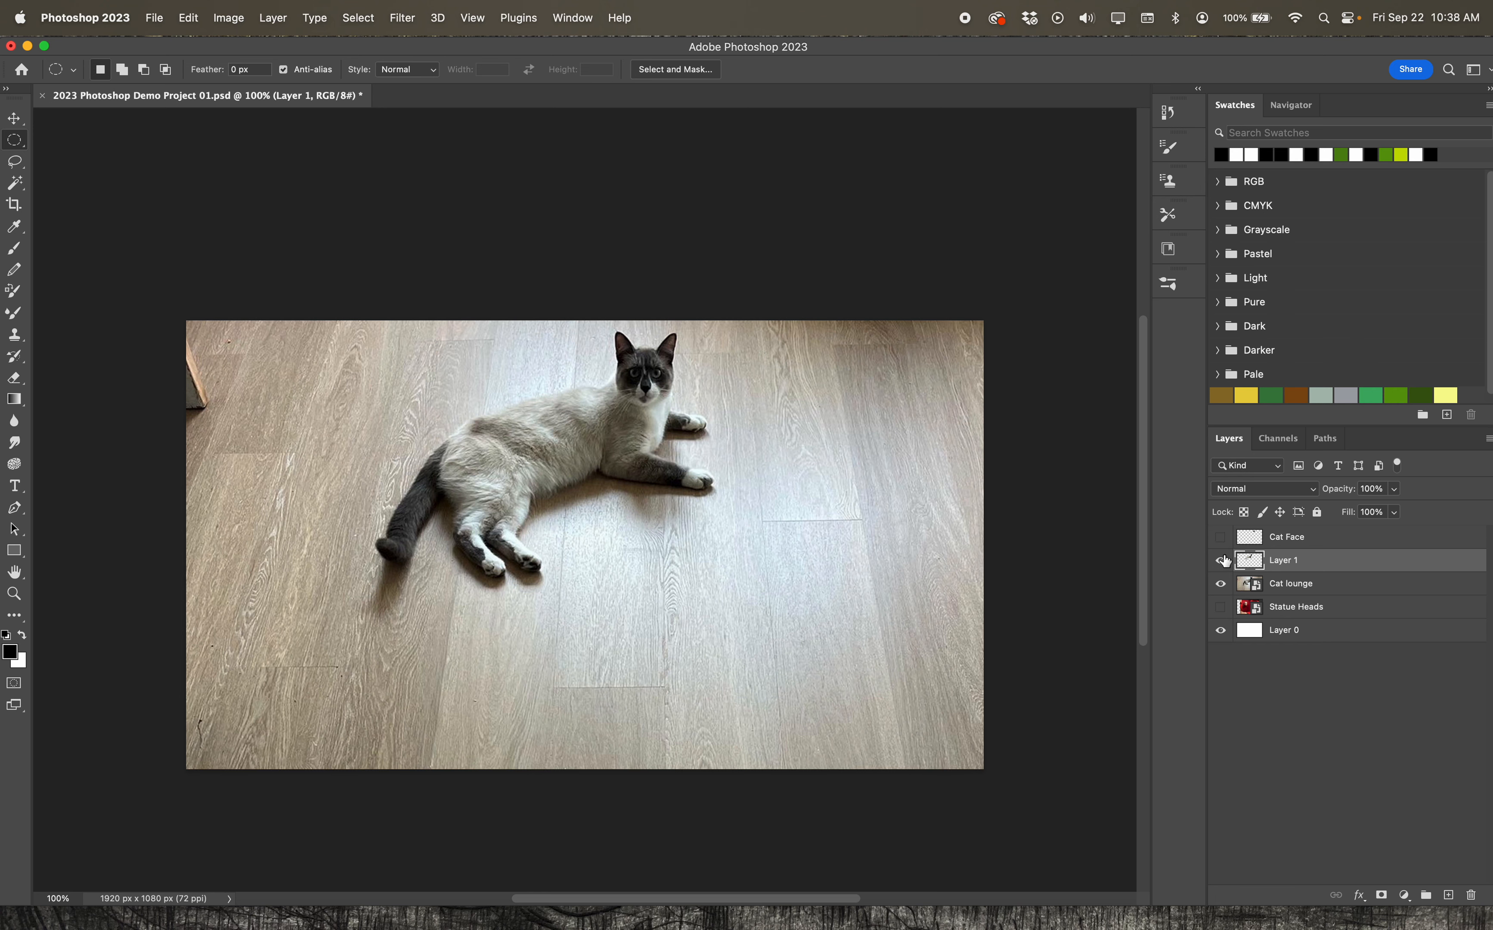
left_click(1221, 584)
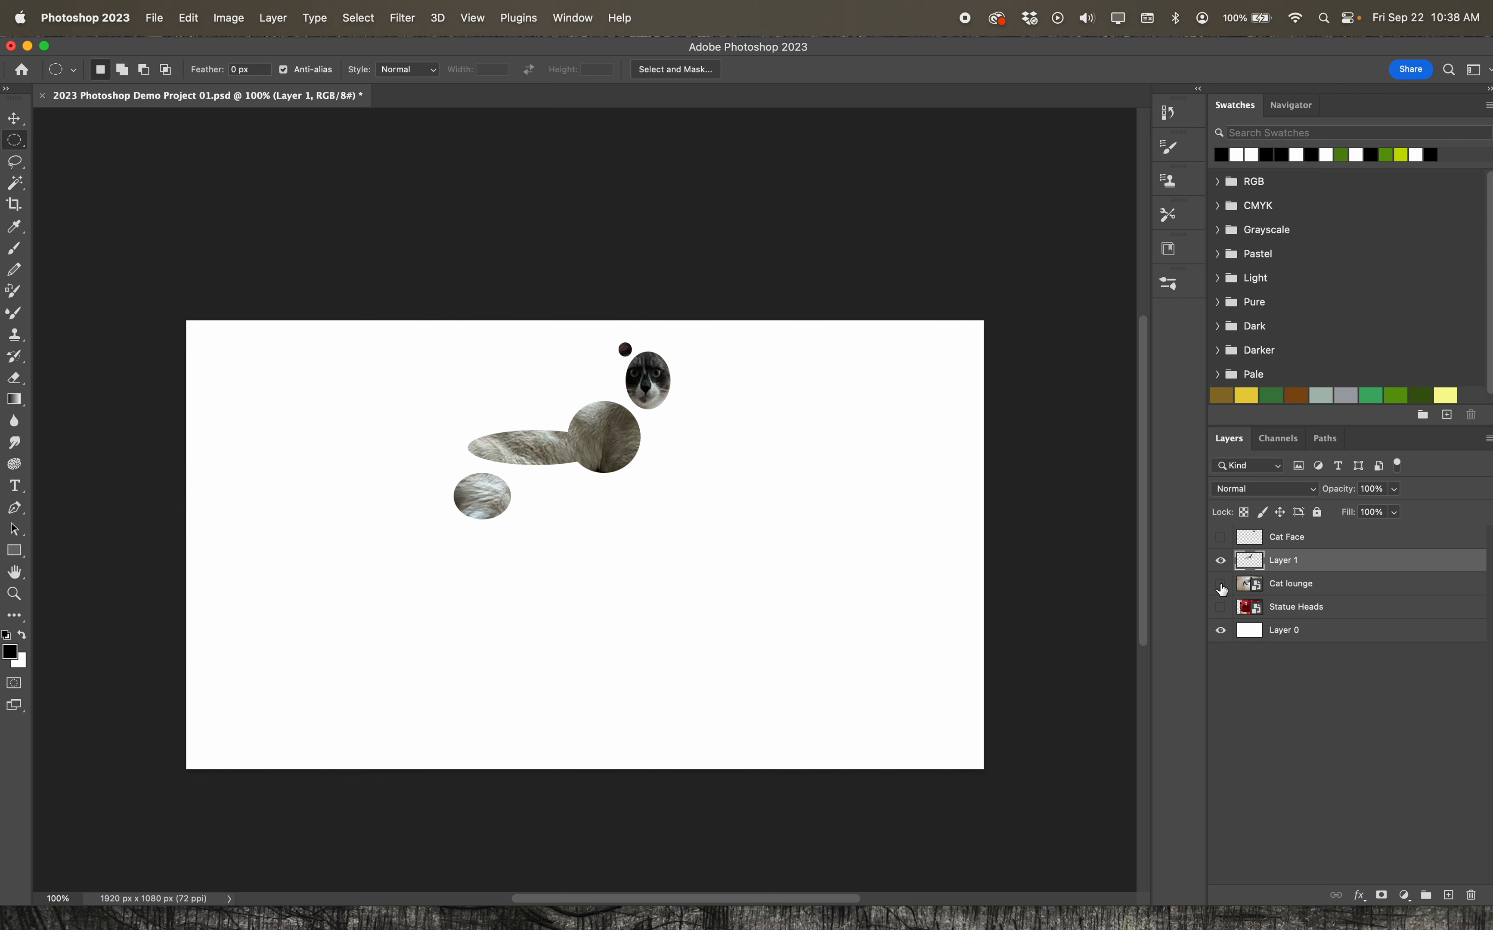
left_click(1220, 561)
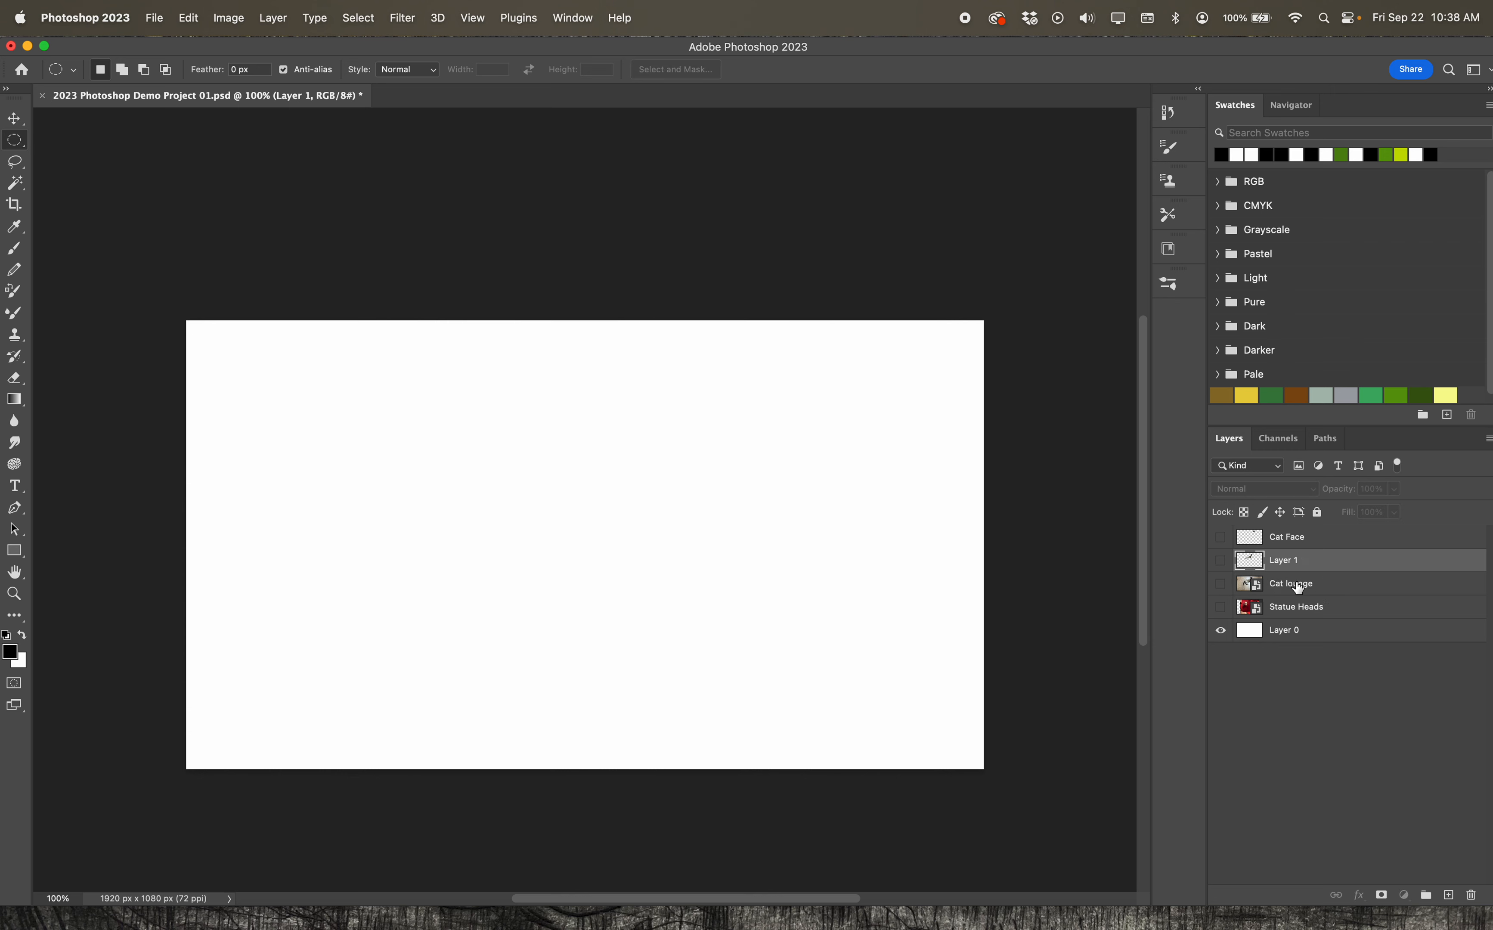
Show the Cat lounge layer and draw an oval selection around the cat's face on it
left_click(1298, 585)
left_click(1220, 584)
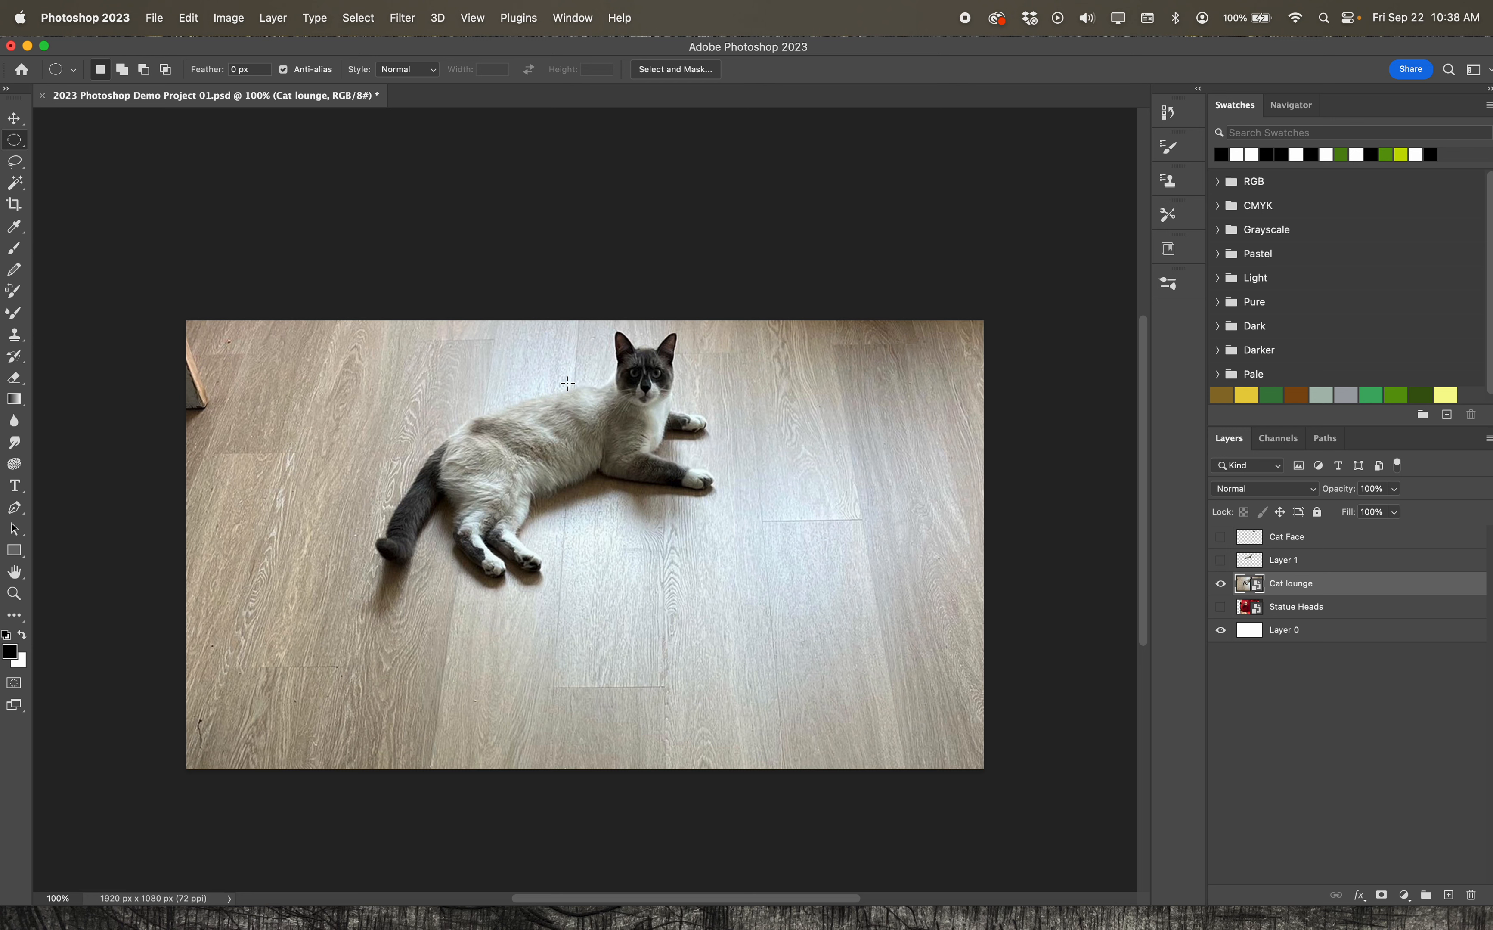
left_click(624, 356)
left_click_drag(625, 356, 669, 406)
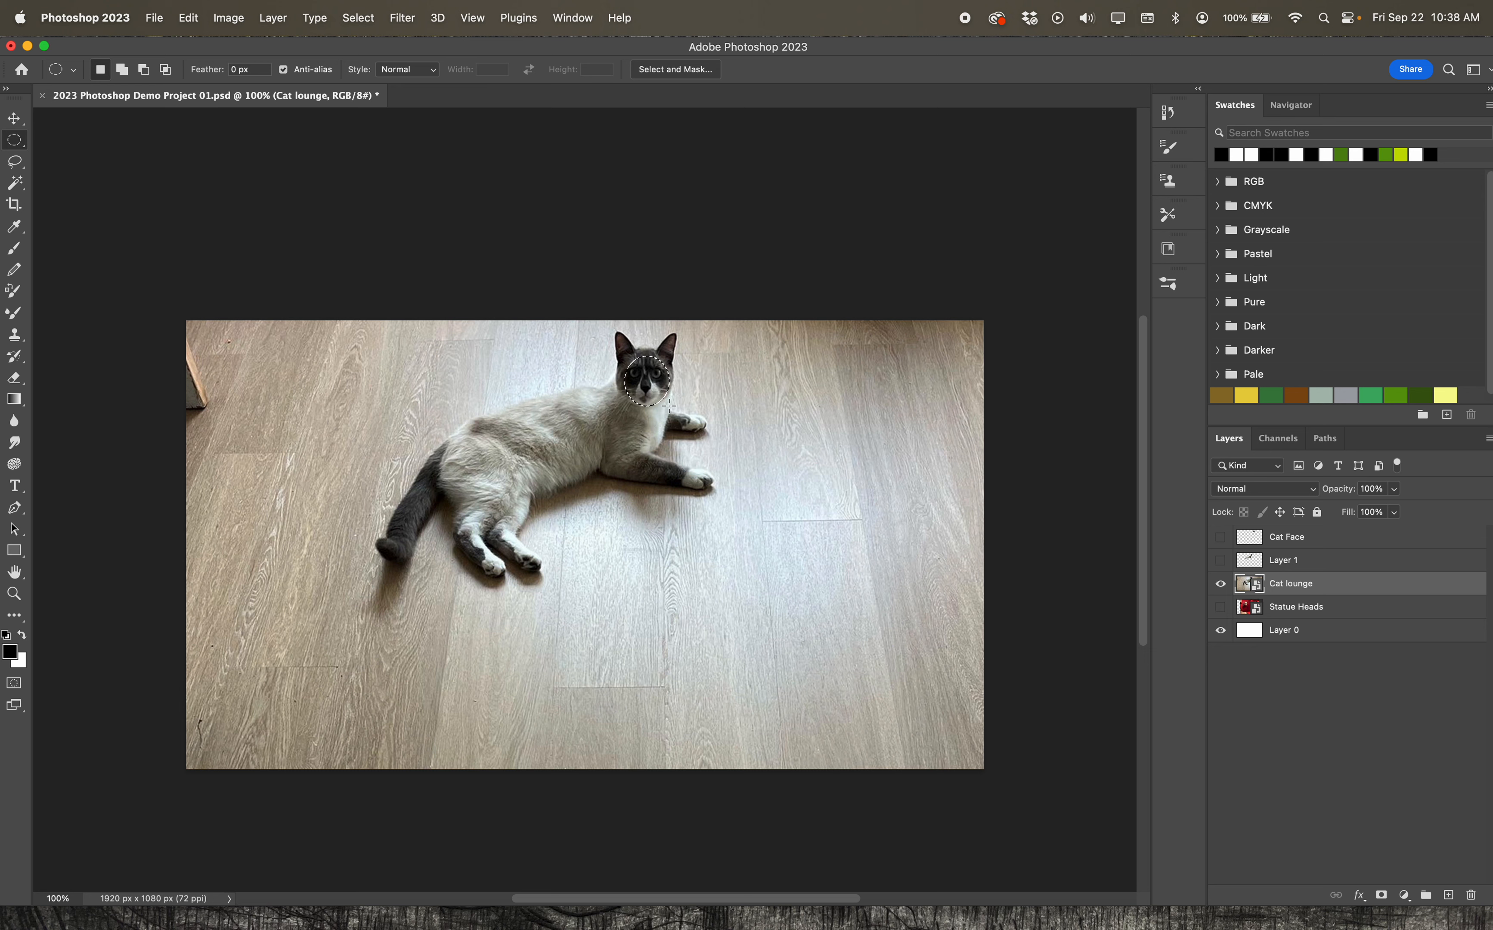
Invert the oval face selection, copy it to a new layer and hide the Cat lounge layer
left_click(365, 19)
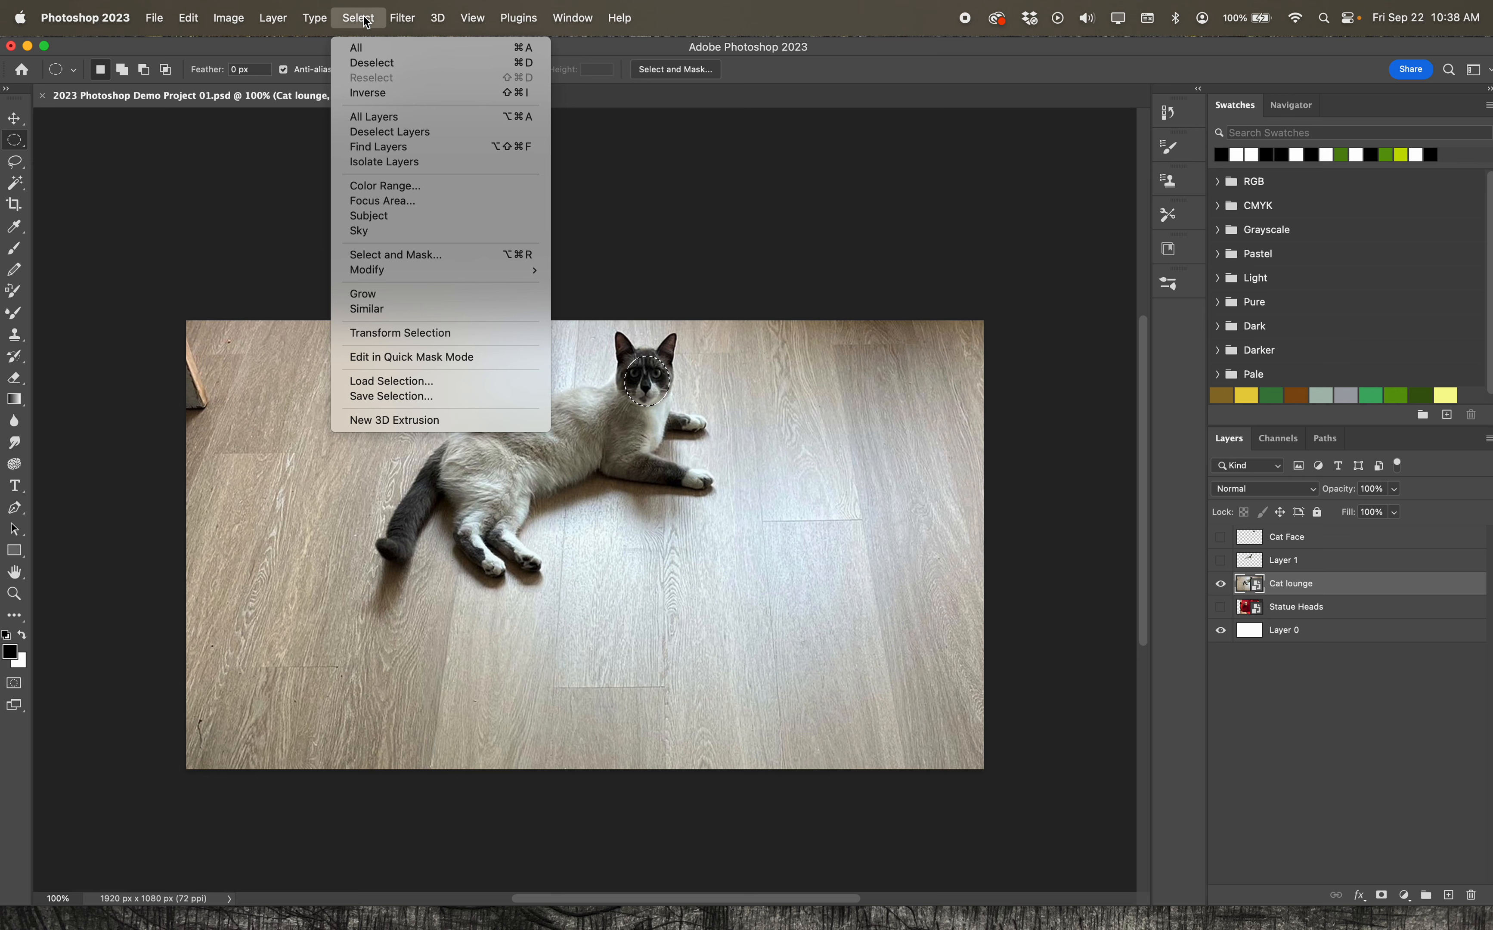
left_click(375, 93)
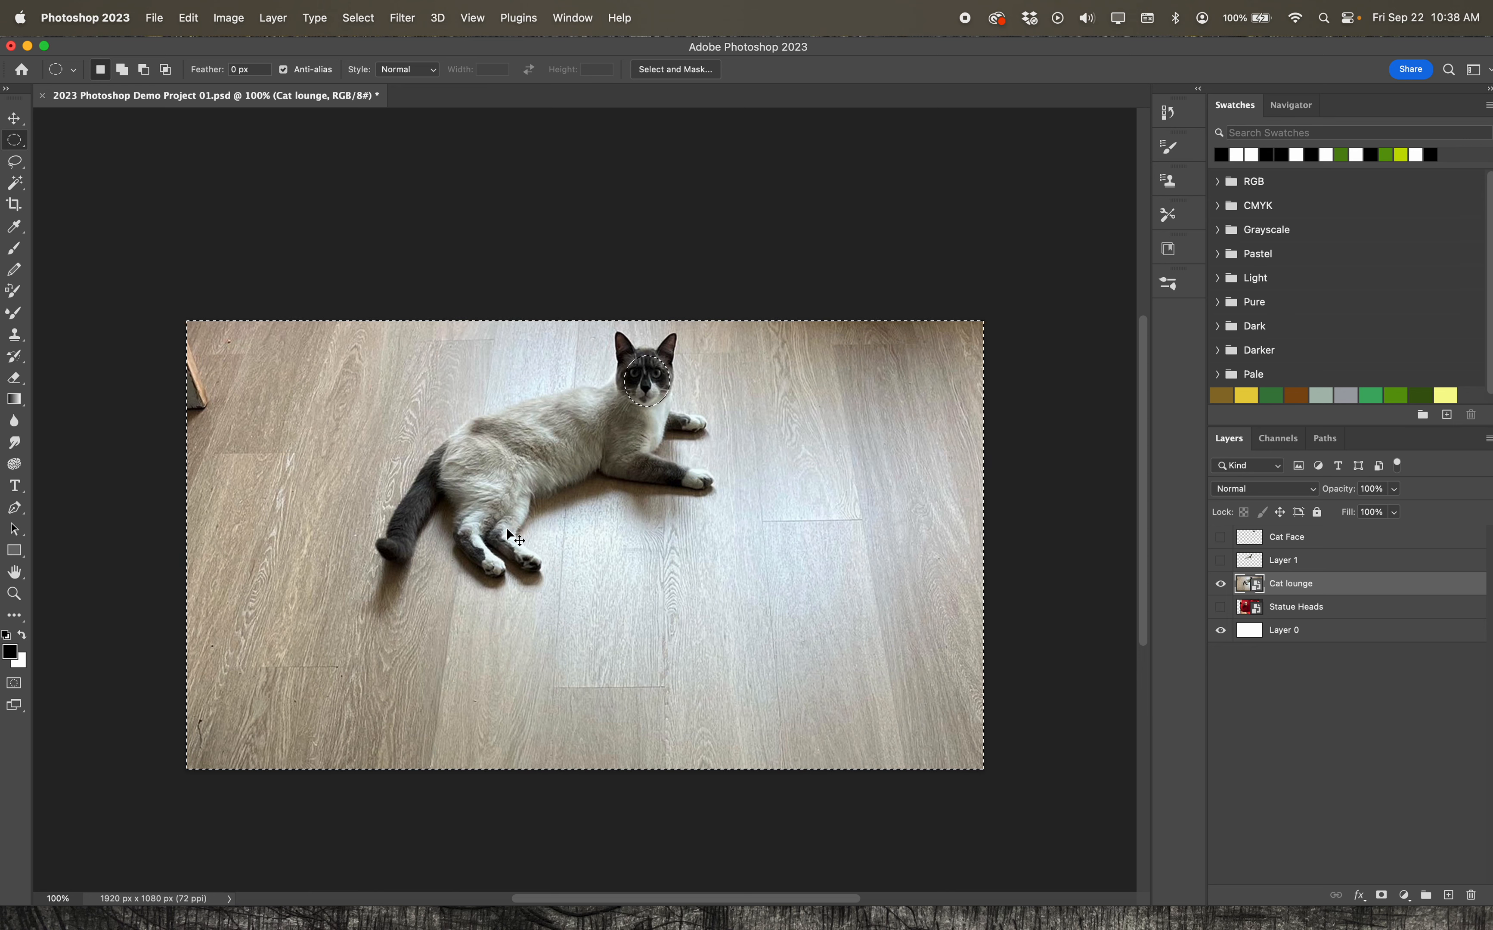
key("super+j")
left_click(1221, 607)
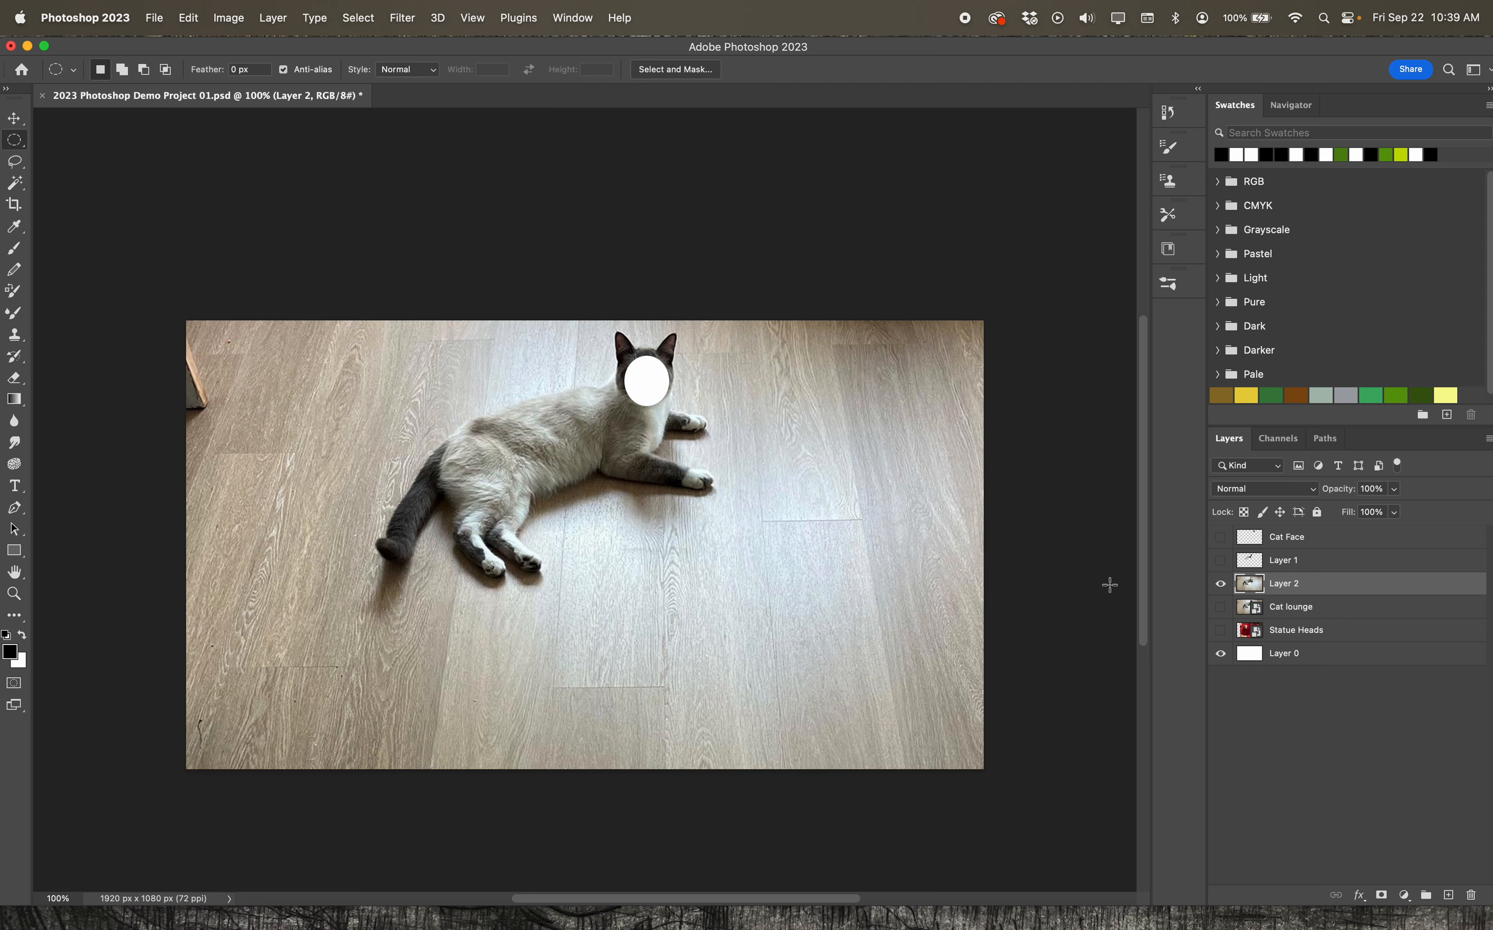
Hide Layer 2 and make the Cat lounge layer active and visible
left_click(1221, 583)
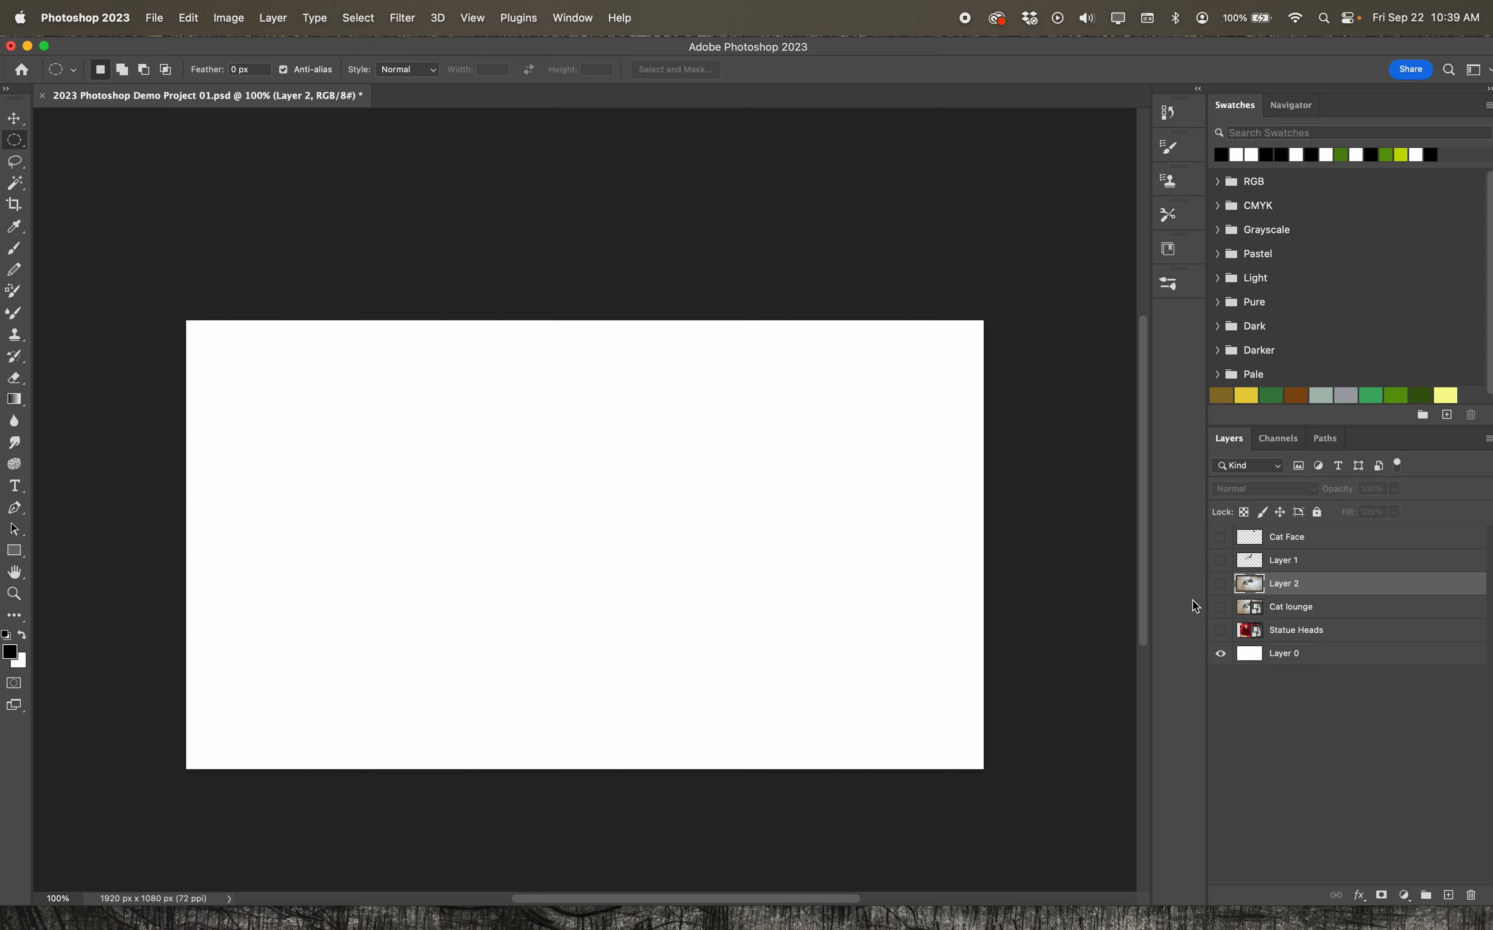
left_click(1309, 608)
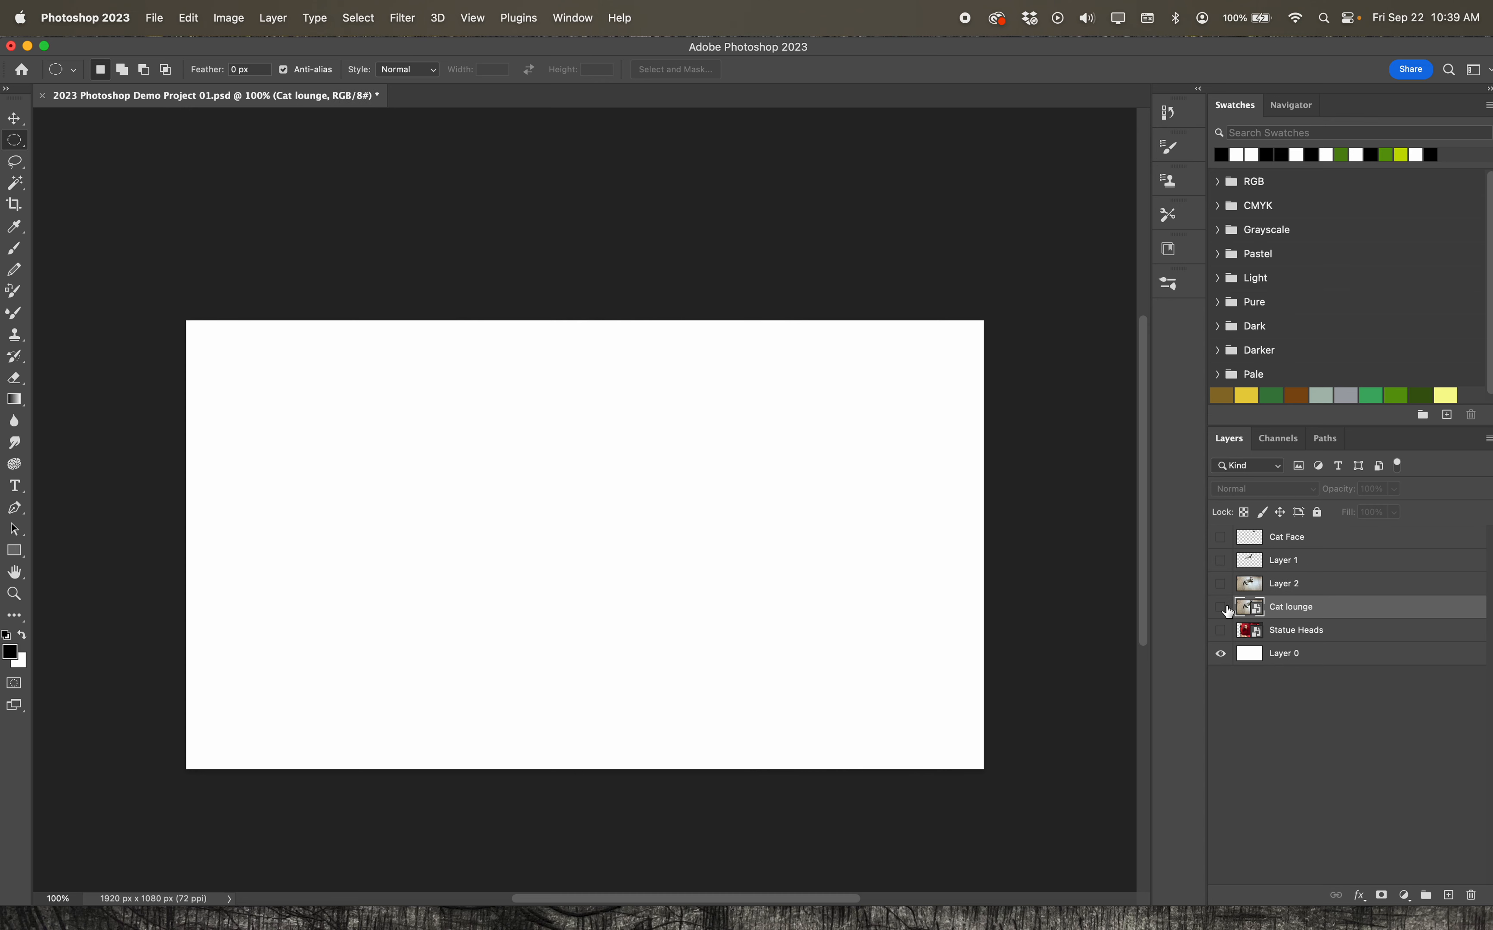
left_click(1221, 607)
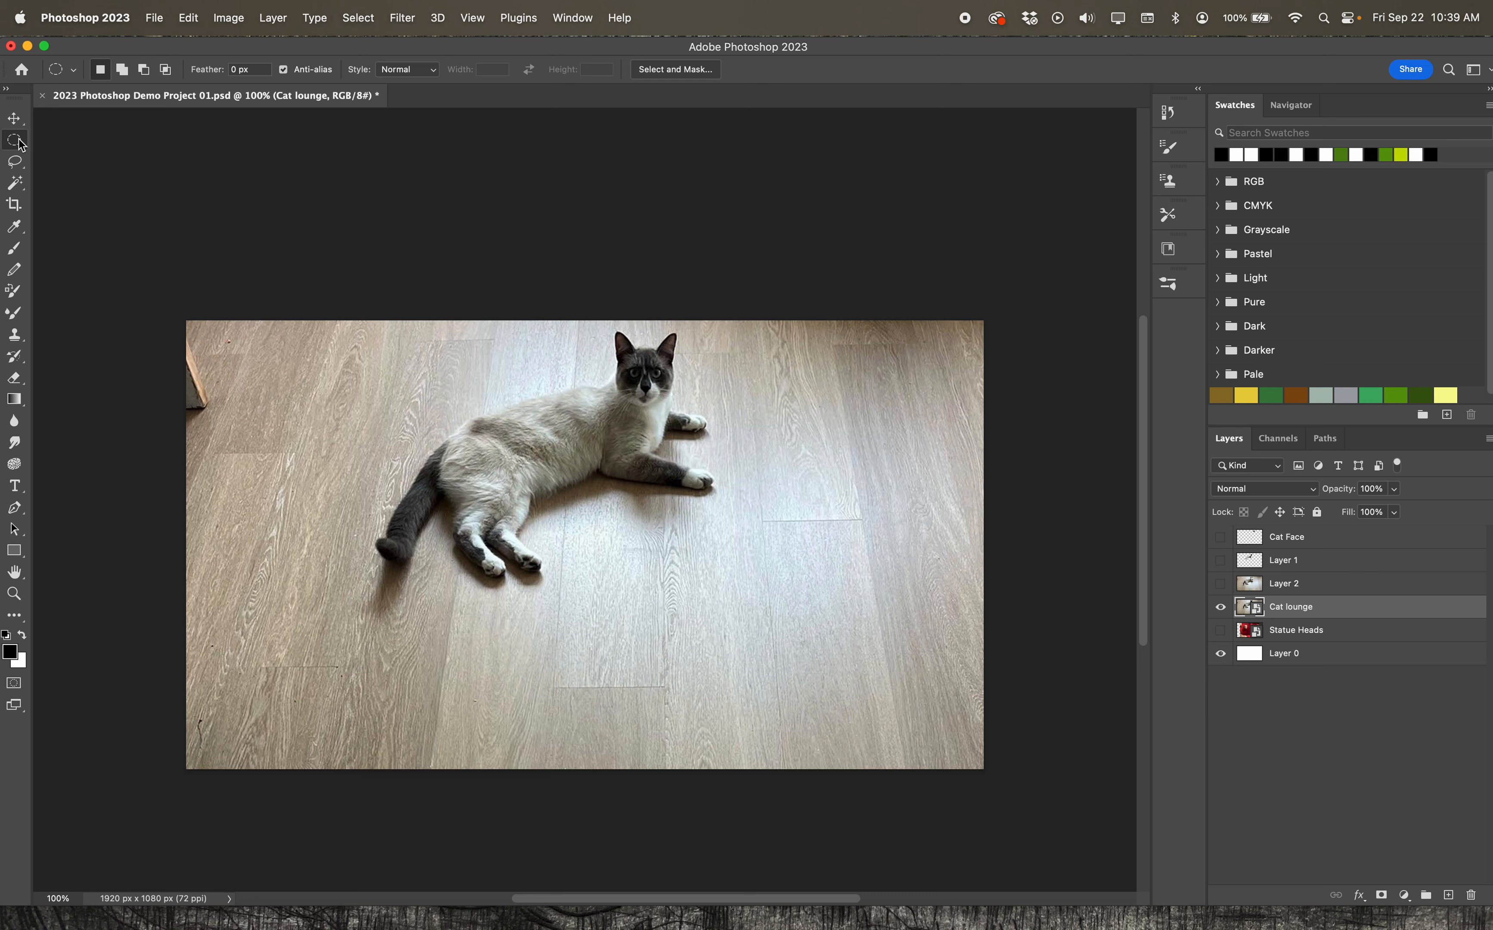
Draw a freehand lasso selection around the cat's front half, copy it to a new layer and hide the Cat lounge layer
left_click(15, 165)
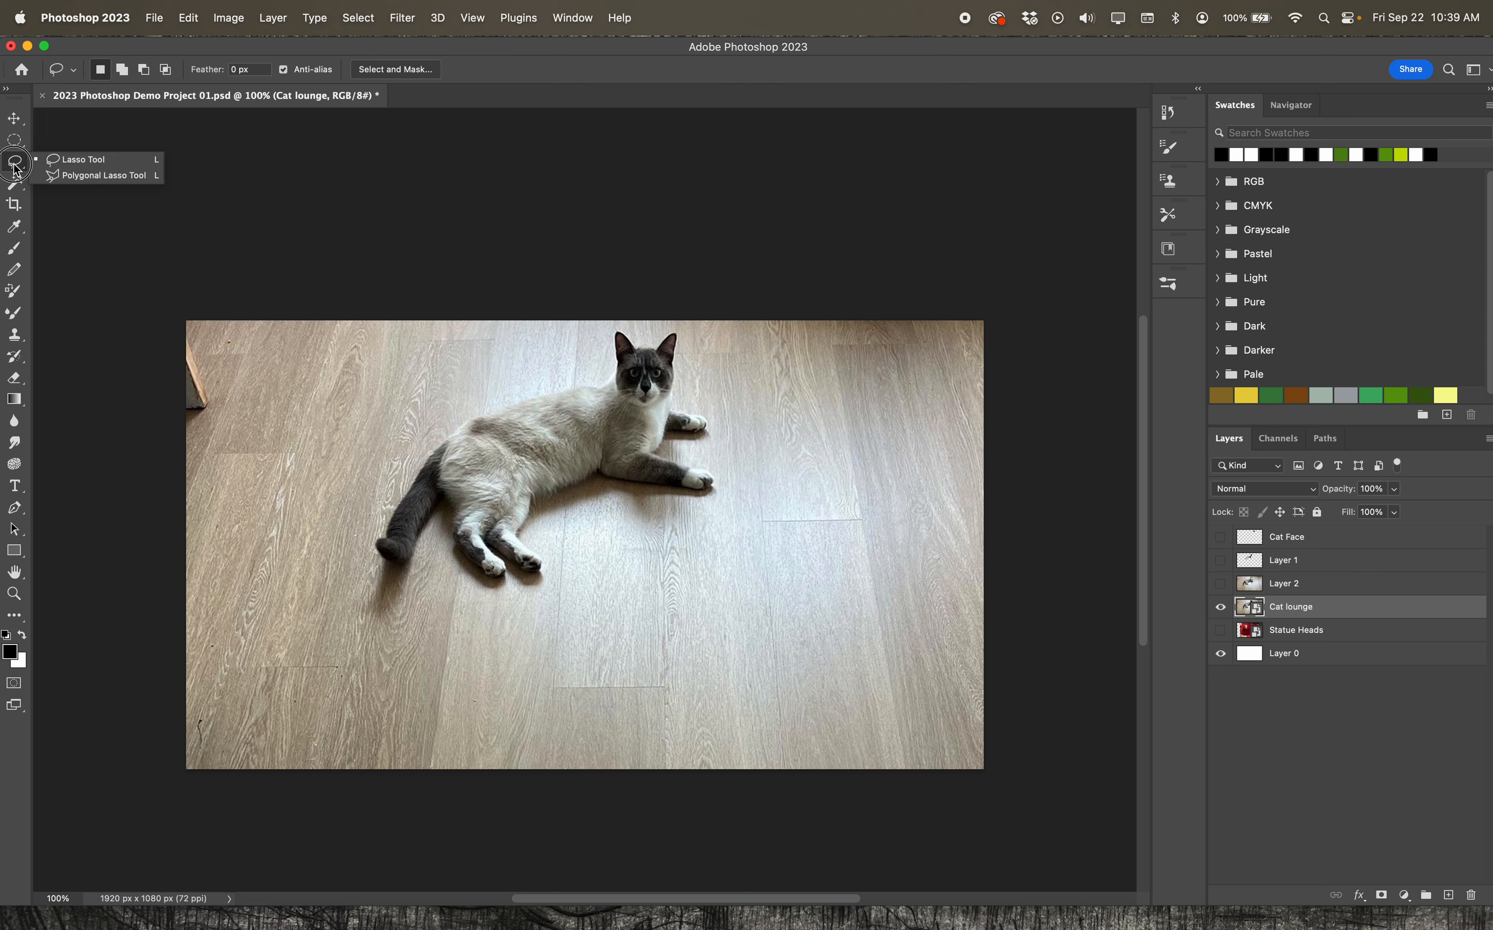
left_click(56, 163)
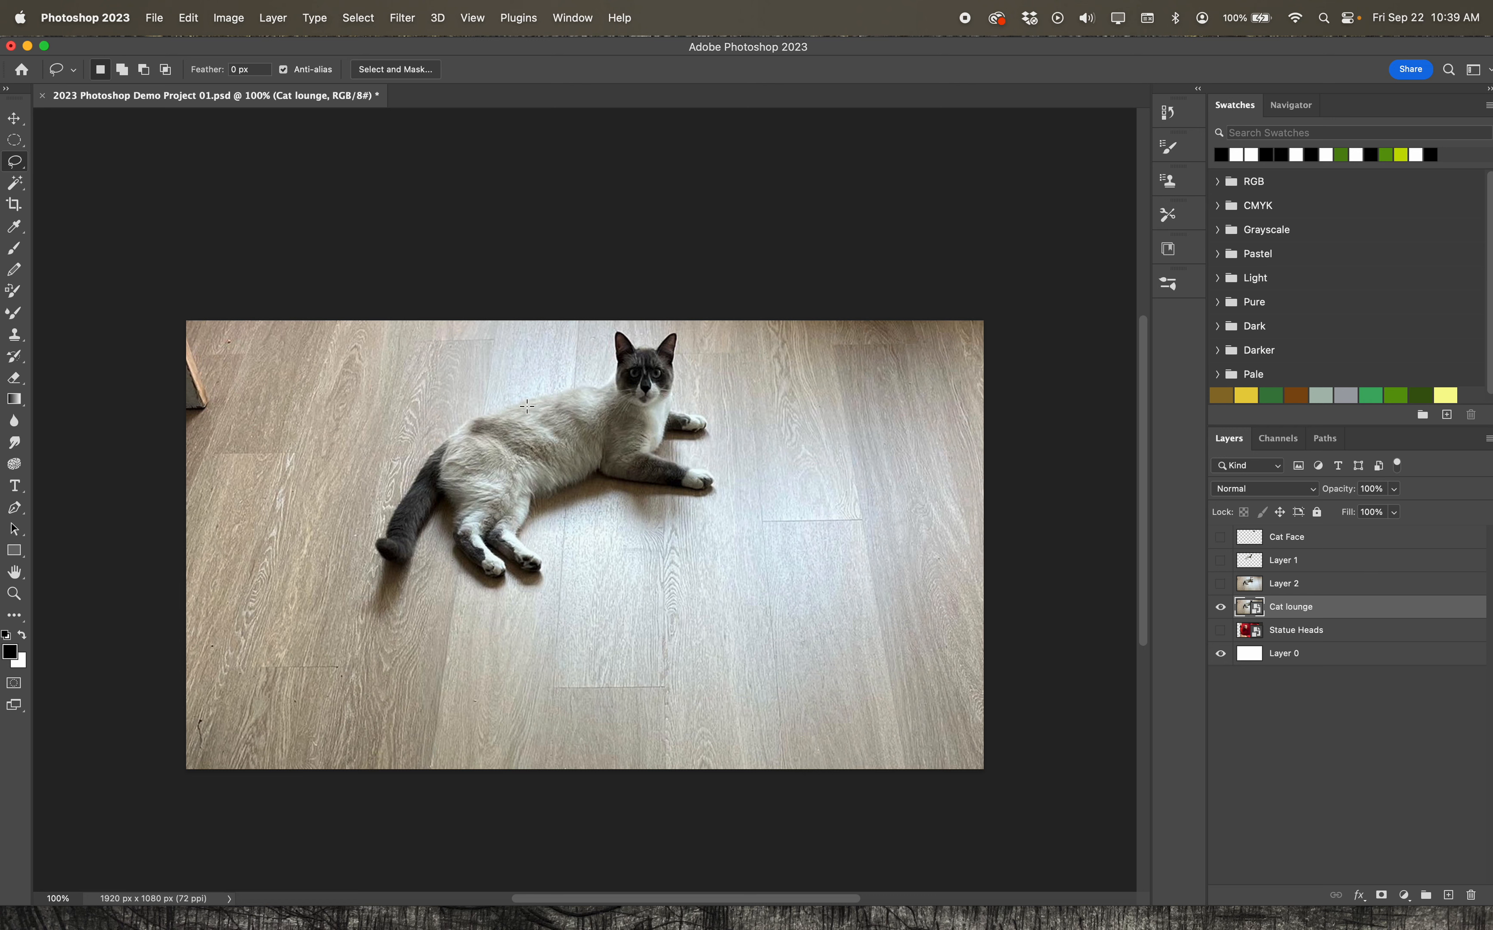
mouse_move(526, 402)
left_mouse_down()
mouse_move(609, 389)
mouse_move(615, 329)
mouse_move(641, 346)
mouse_move(680, 337)
mouse_move(674, 404)
mouse_move(707, 420)
mouse_move(674, 435)
mouse_move(670, 456)
mouse_move(707, 479)
mouse_move(687, 492)
mouse_move(530, 465)
mouse_move(522, 428)
left_mouse_up()
key("super+j")
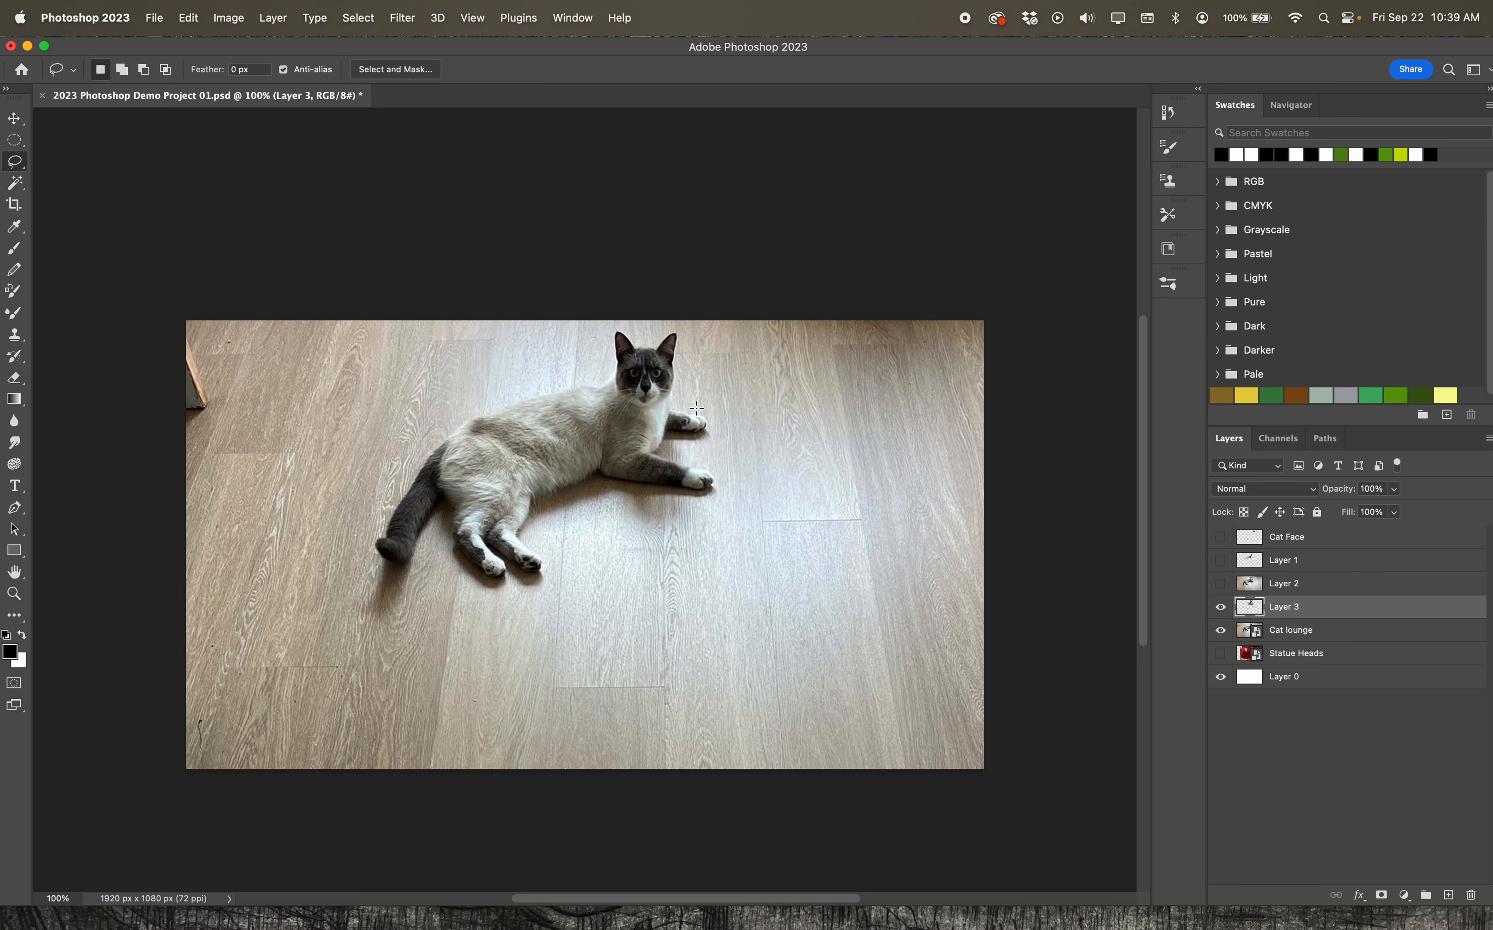
left_click(1221, 632)
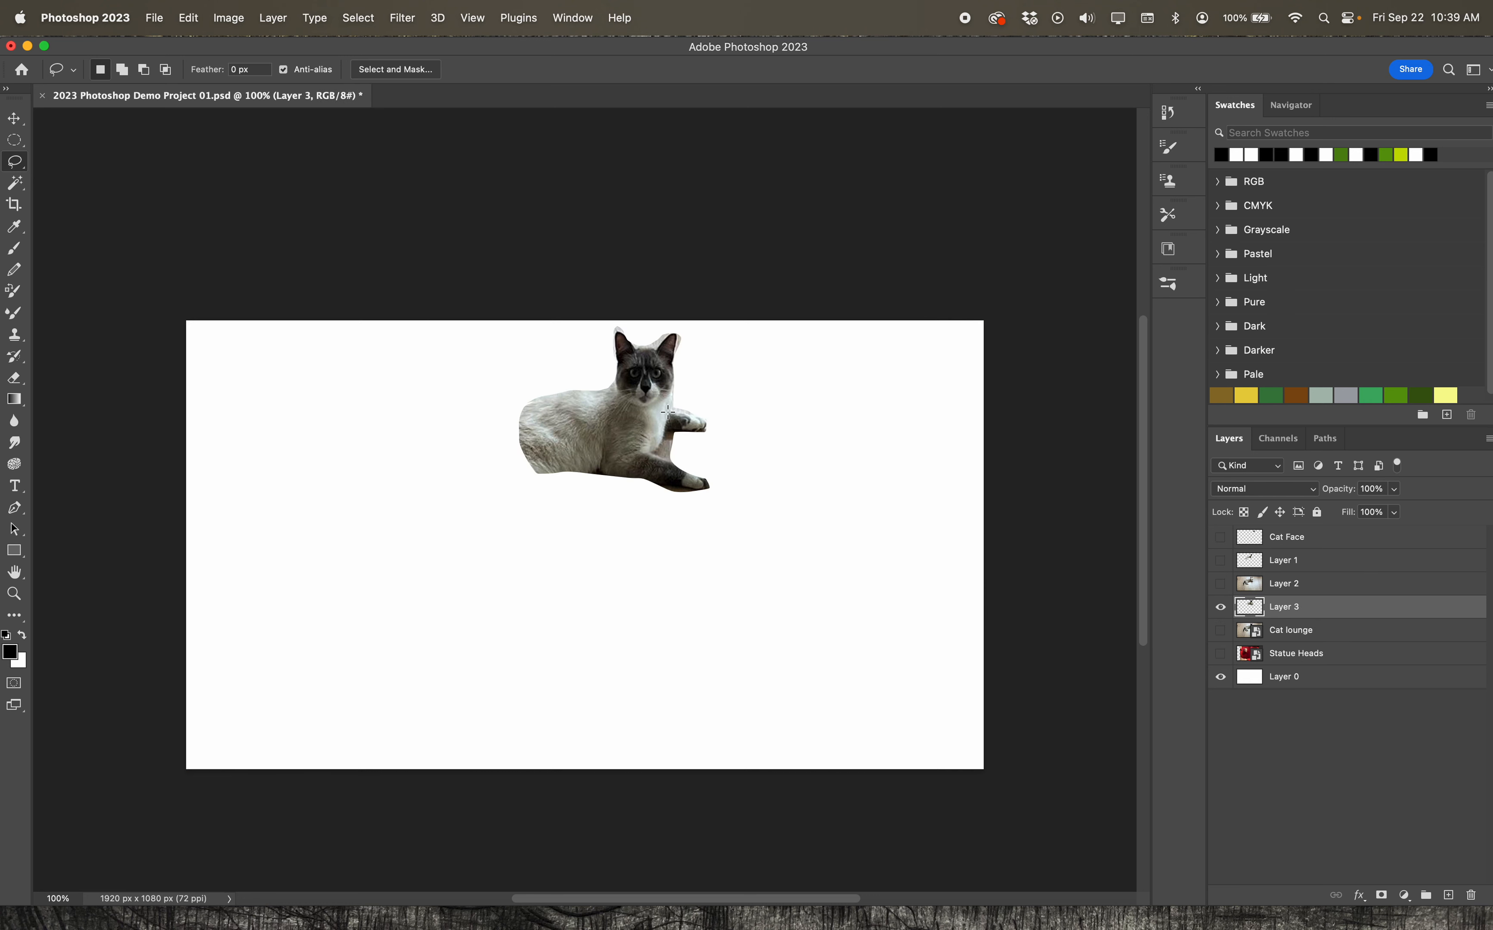
Hide Layer 3 and make the Cat lounge layer active and visible
left_click(1220, 607)
left_click(1250, 633)
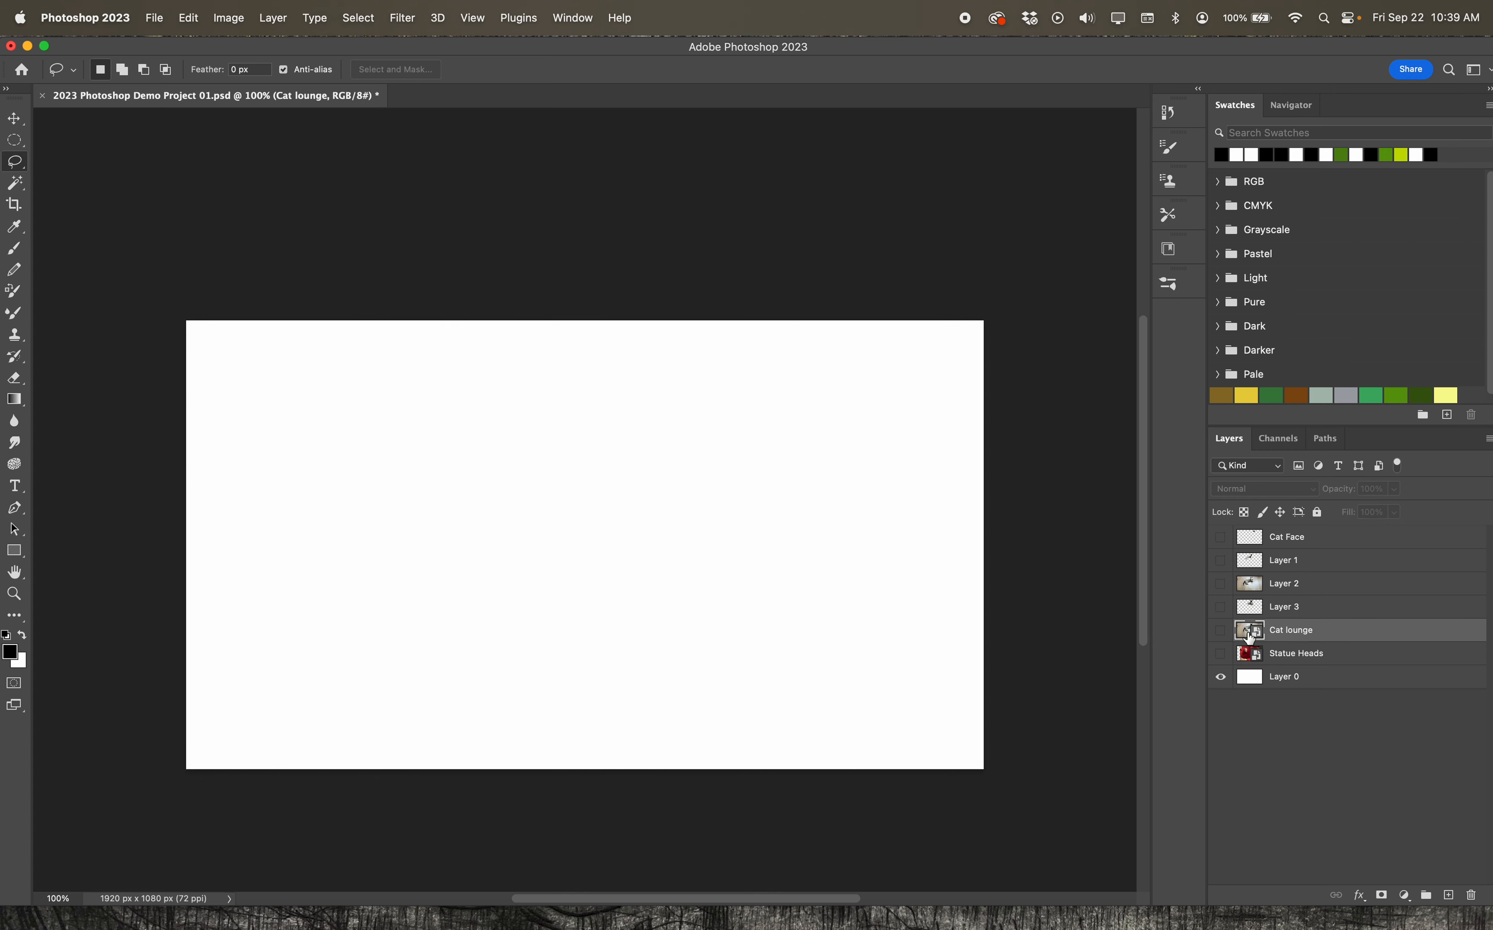
left_click(1221, 630)
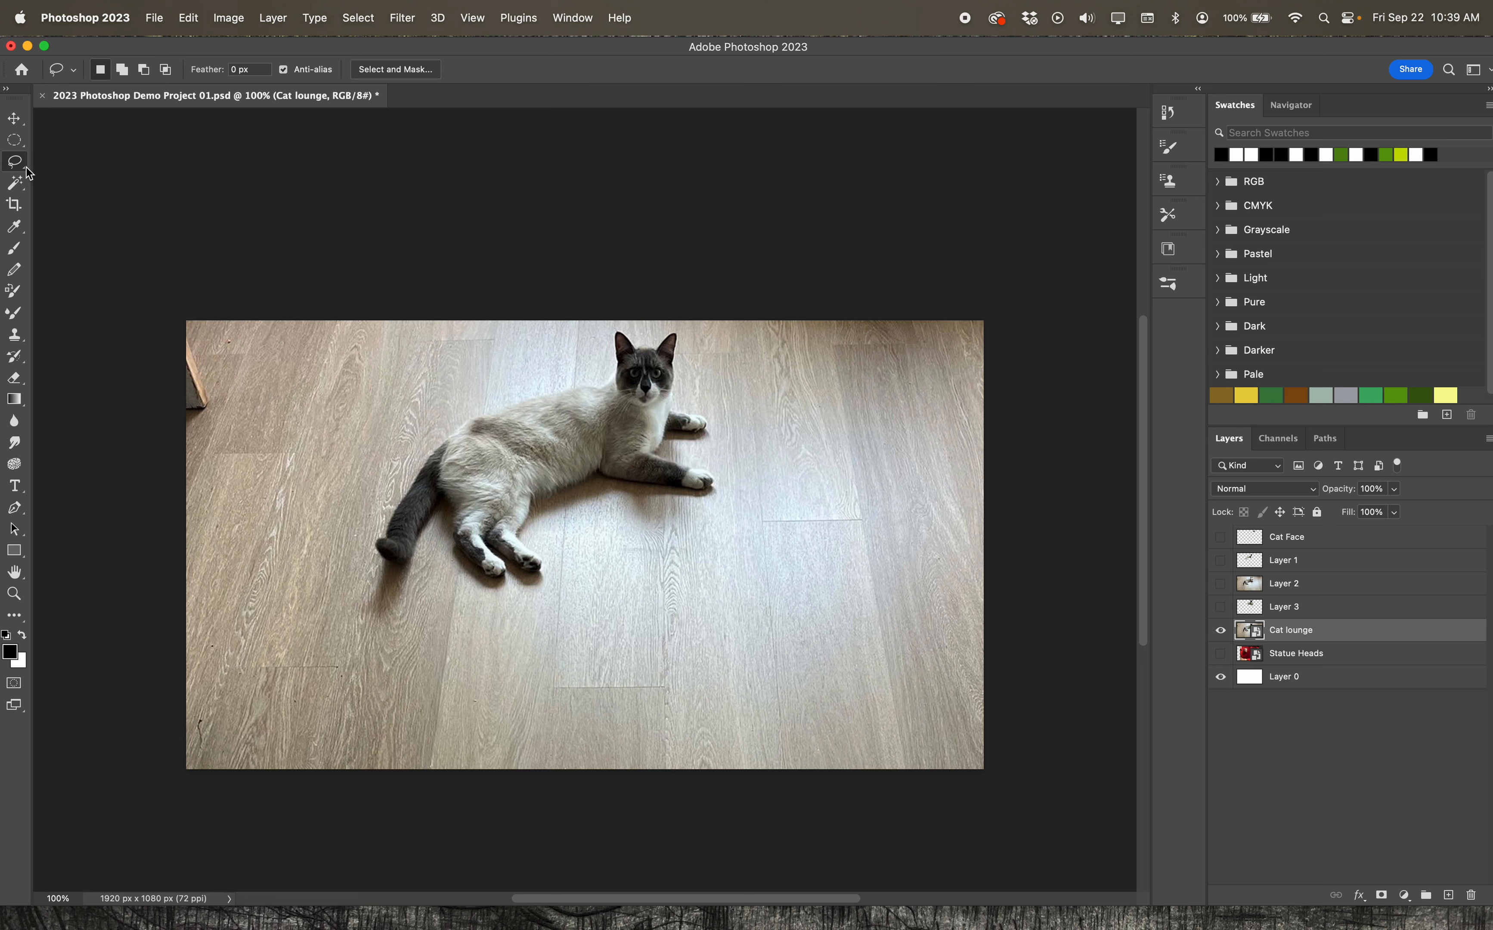
Draw a straight-edged selection on the floor above the cat's back with the Polygonal Lasso tool, and deselect it
left_click_drag(14, 162, 86, 180)
left_click(460, 387)
left_click(542, 342)
left_click(566, 392)
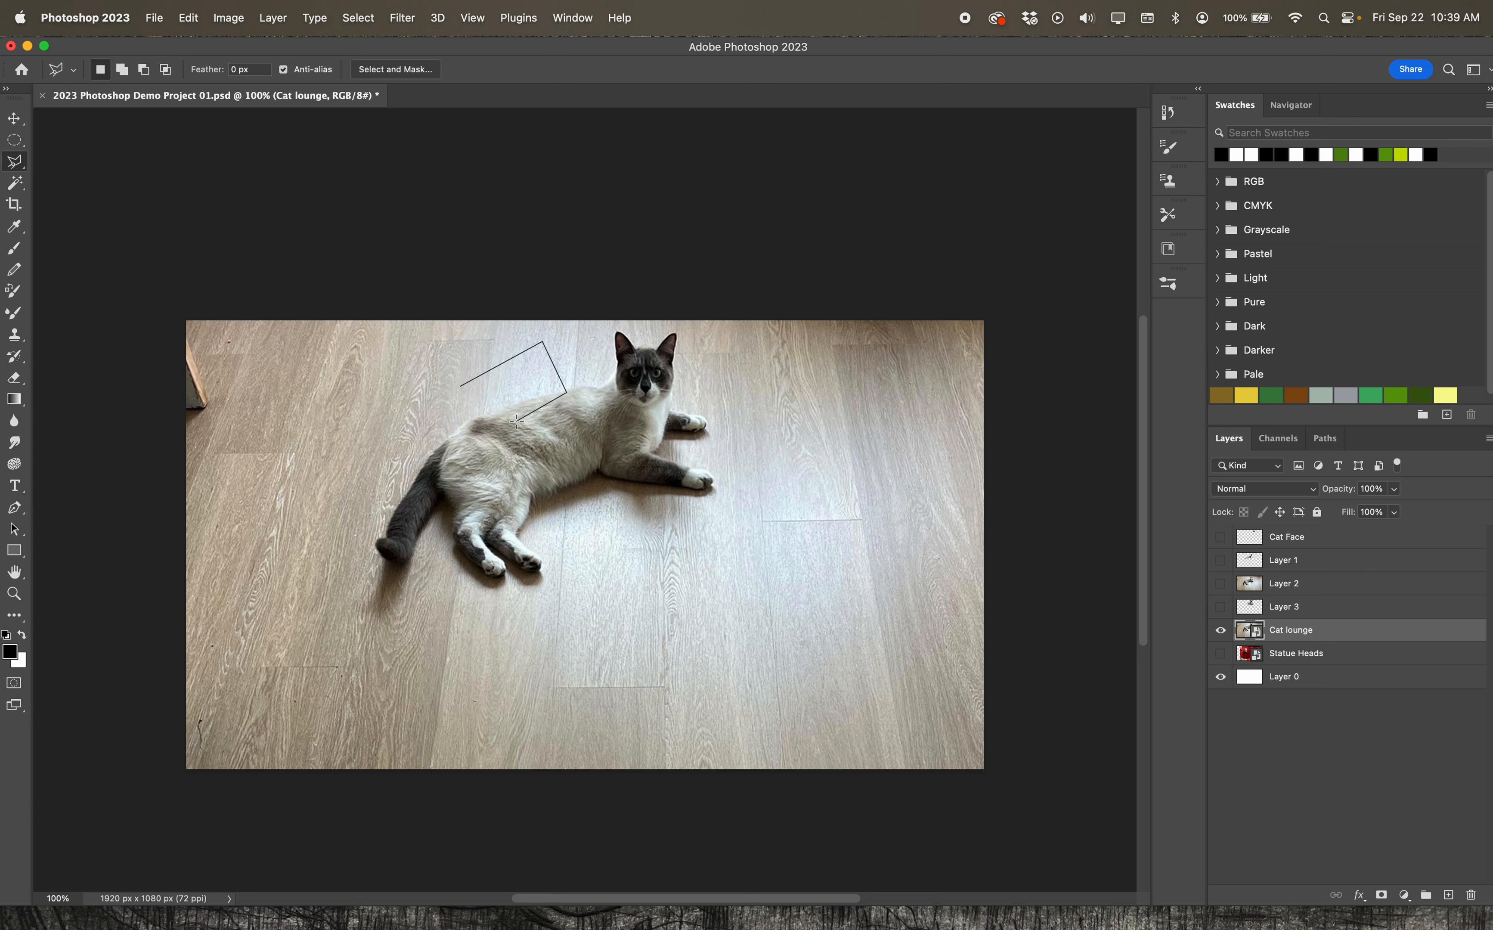
left_click(462, 386)
left_click(358, 17)
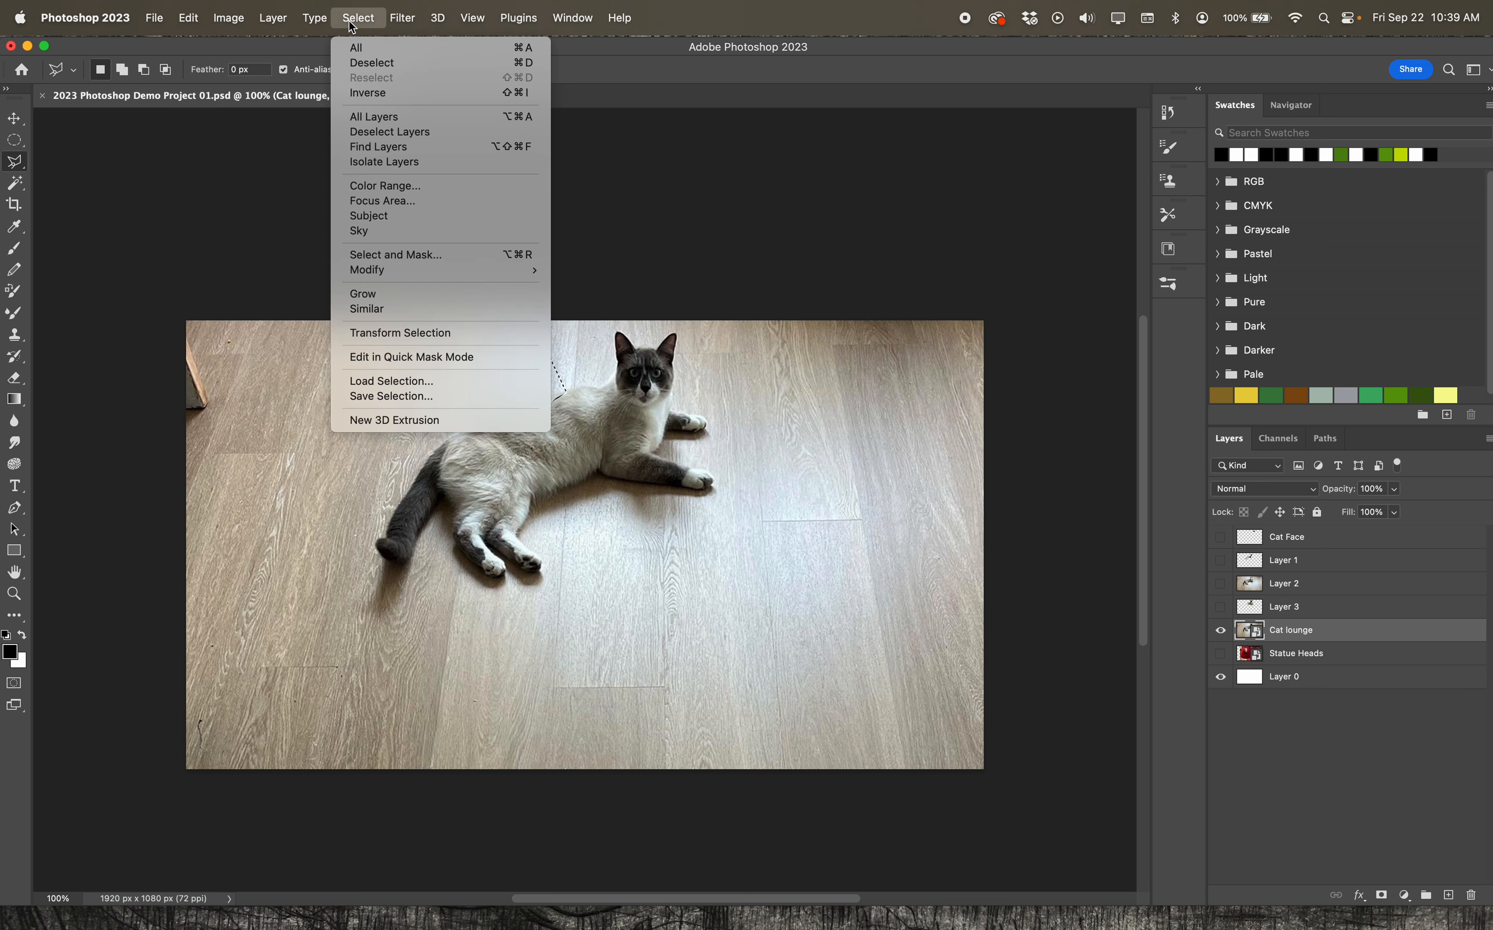
left_click(361, 61)
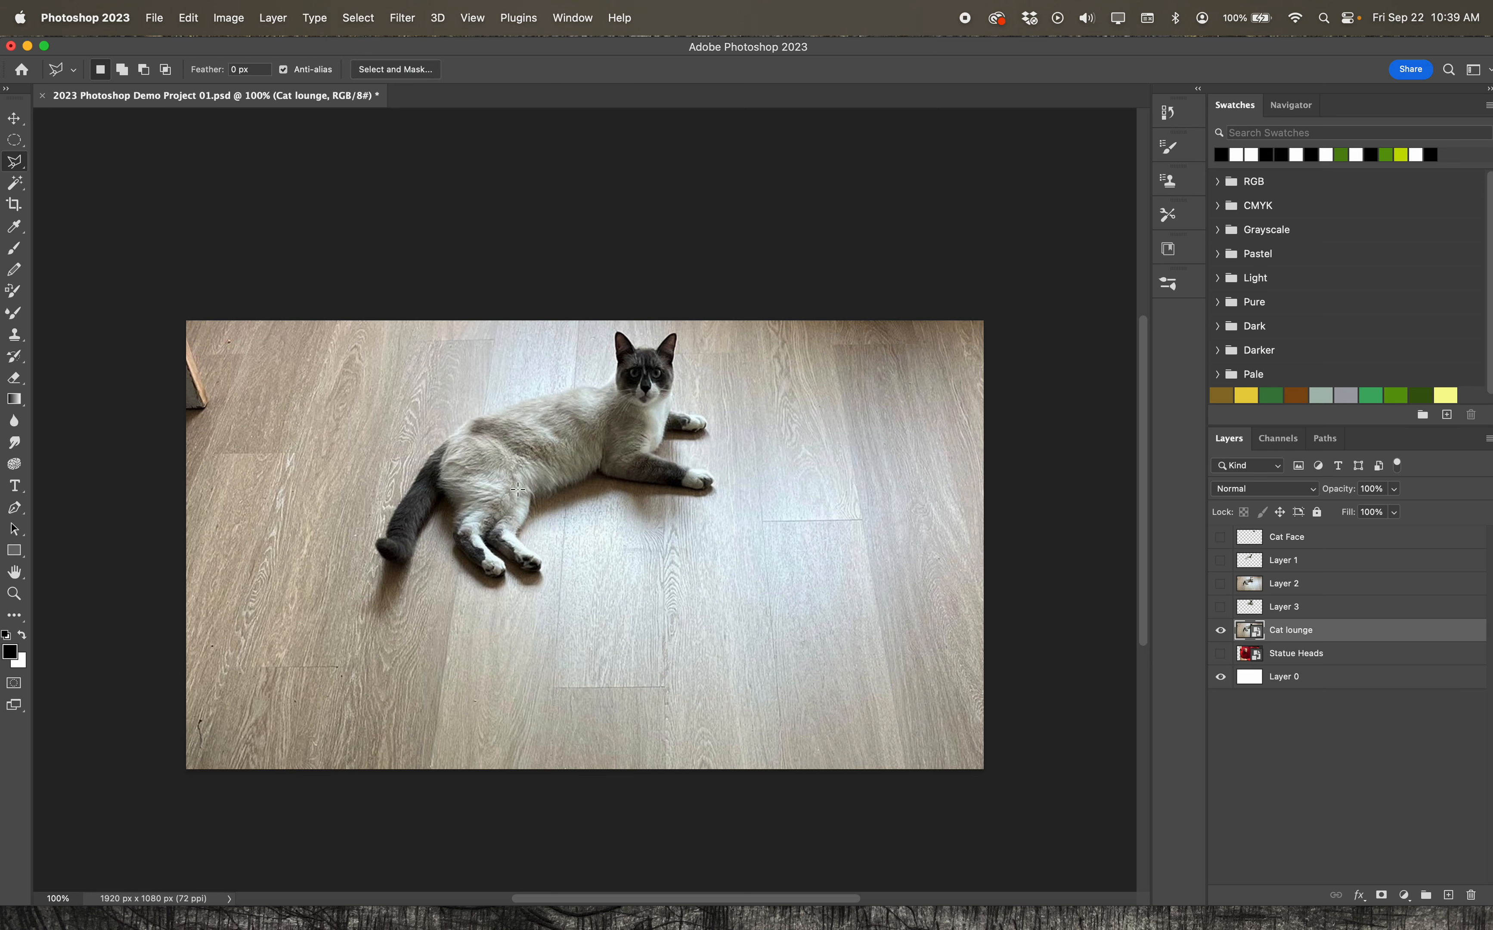
Select the cat's head, body, legs and tail with the Quick Selection tool
left_click(13, 185)
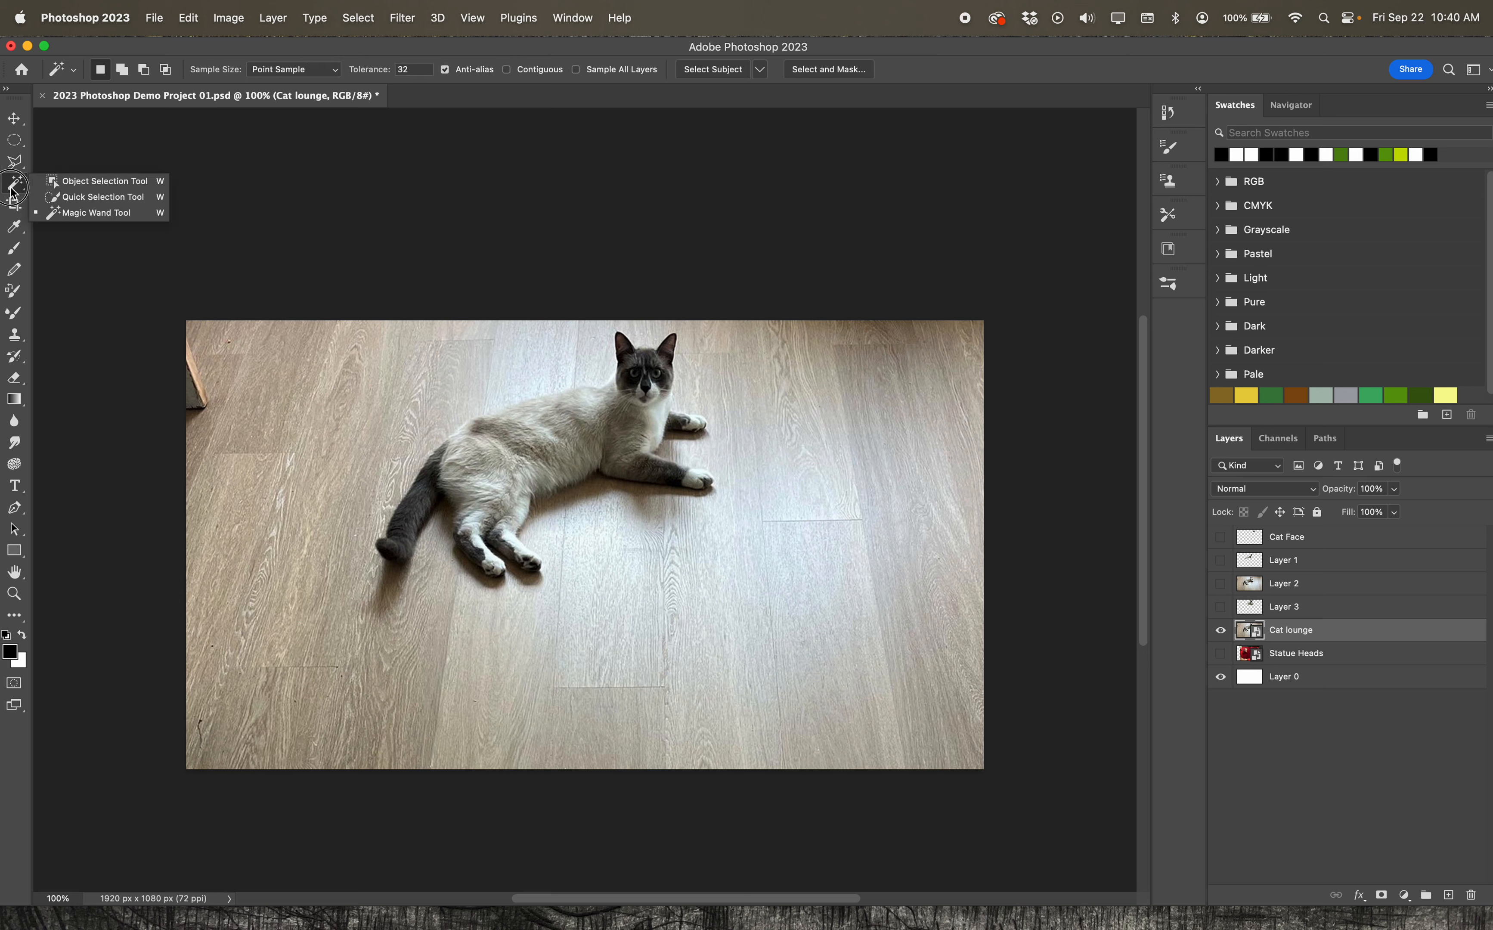
left_click(14, 205)
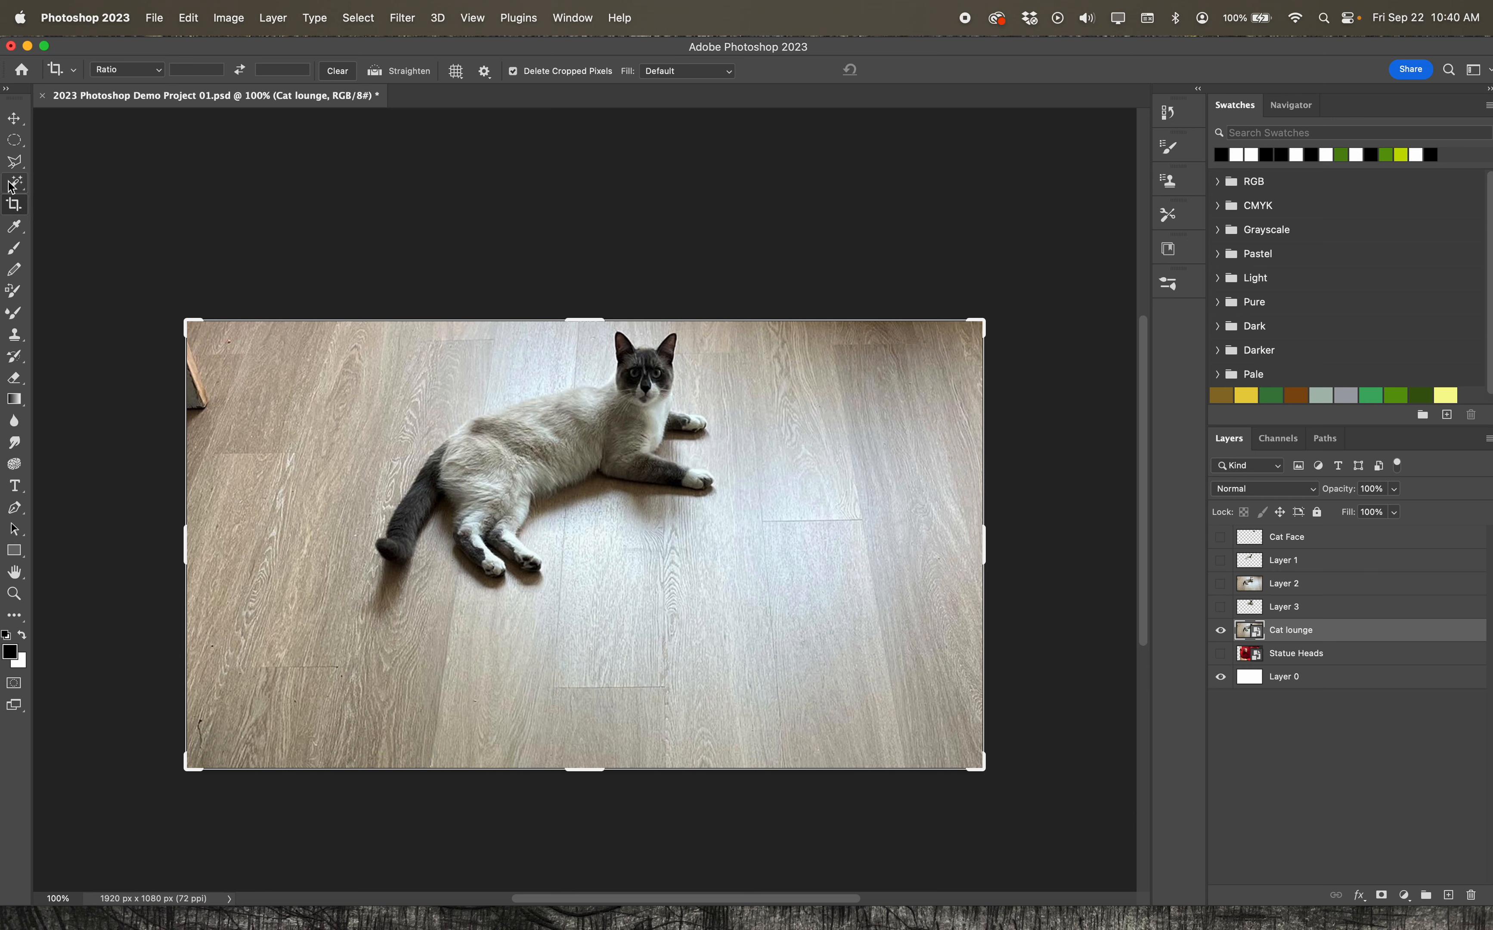
left_click(13, 185)
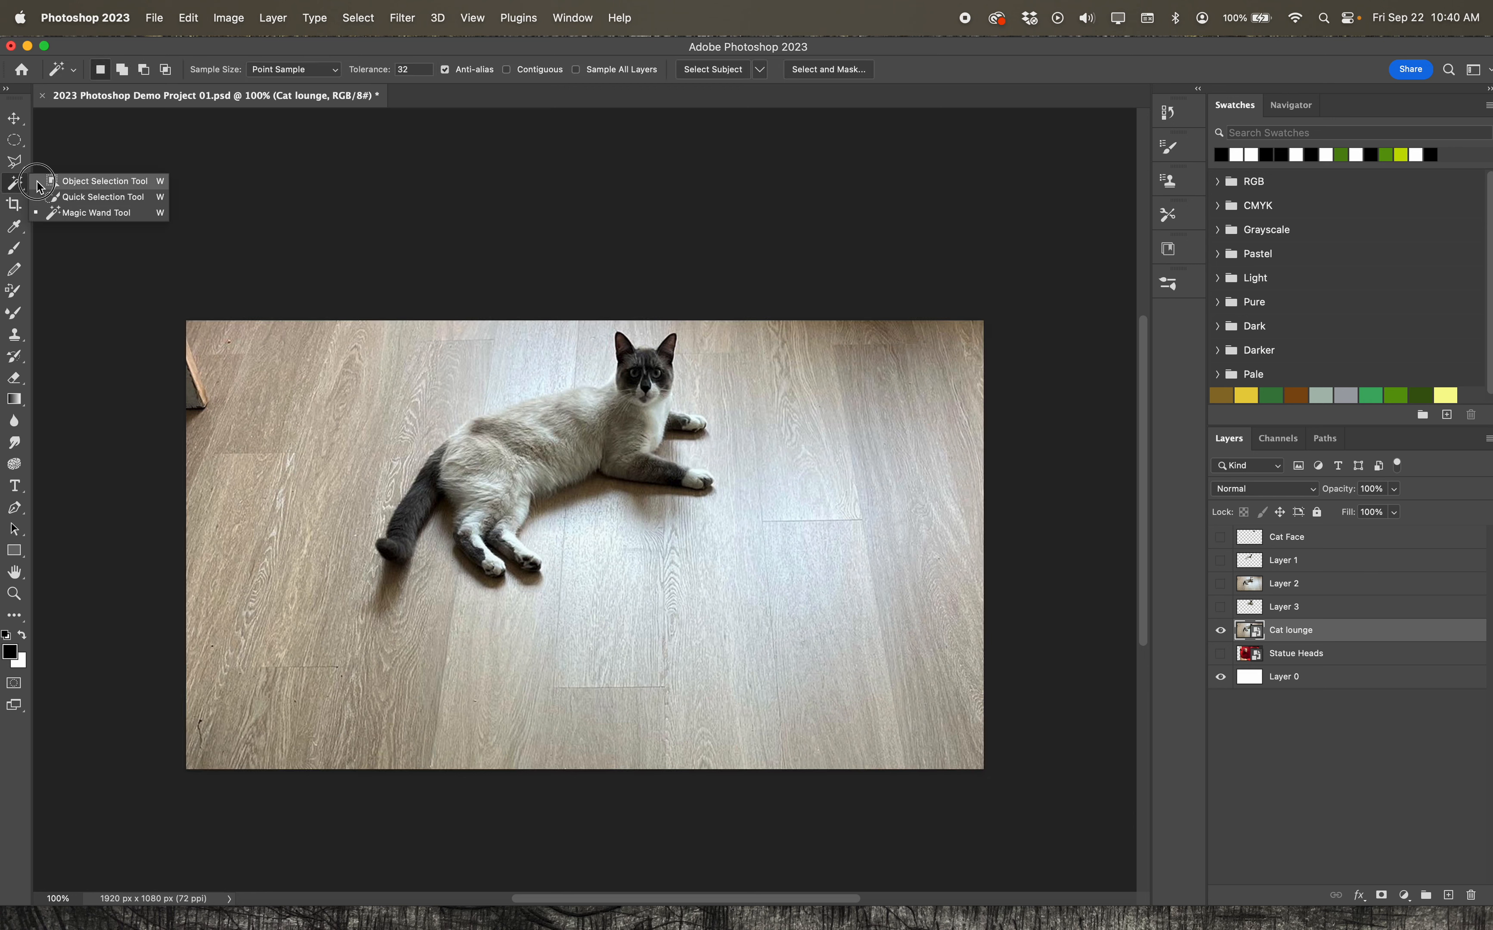
left_click(101, 197)
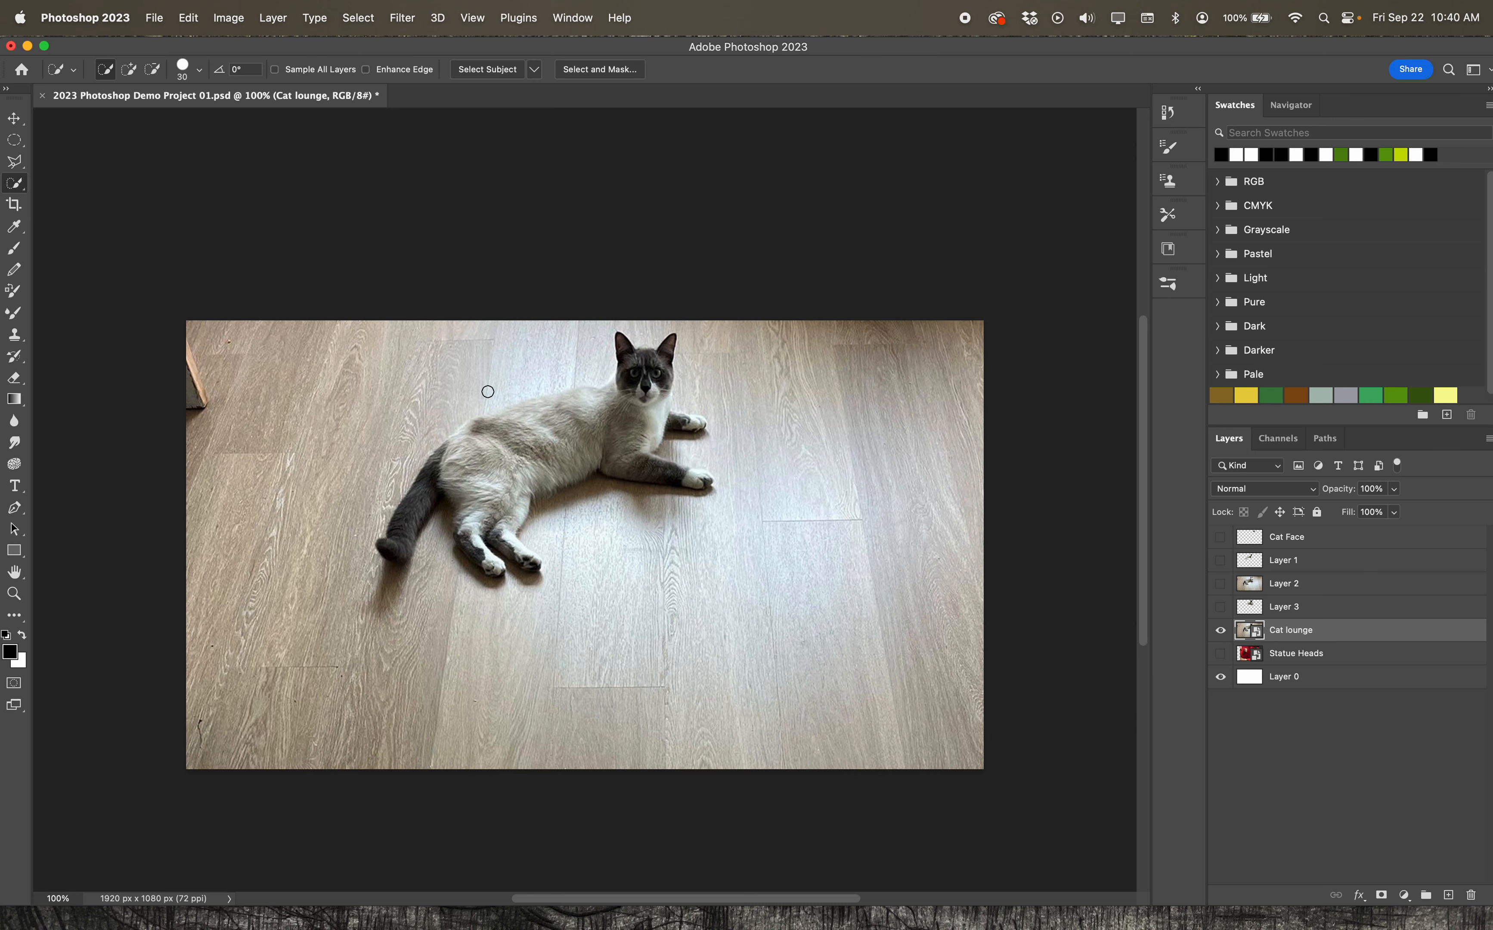
mouse_move(554, 392)
left_mouse_down()
mouse_move(607, 390)
mouse_move(627, 347)
mouse_move(652, 351)
mouse_move(649, 470)
mouse_move(599, 455)
mouse_move(438, 492)
mouse_move(398, 556)
mouse_move(495, 548)
left_mouse_up()
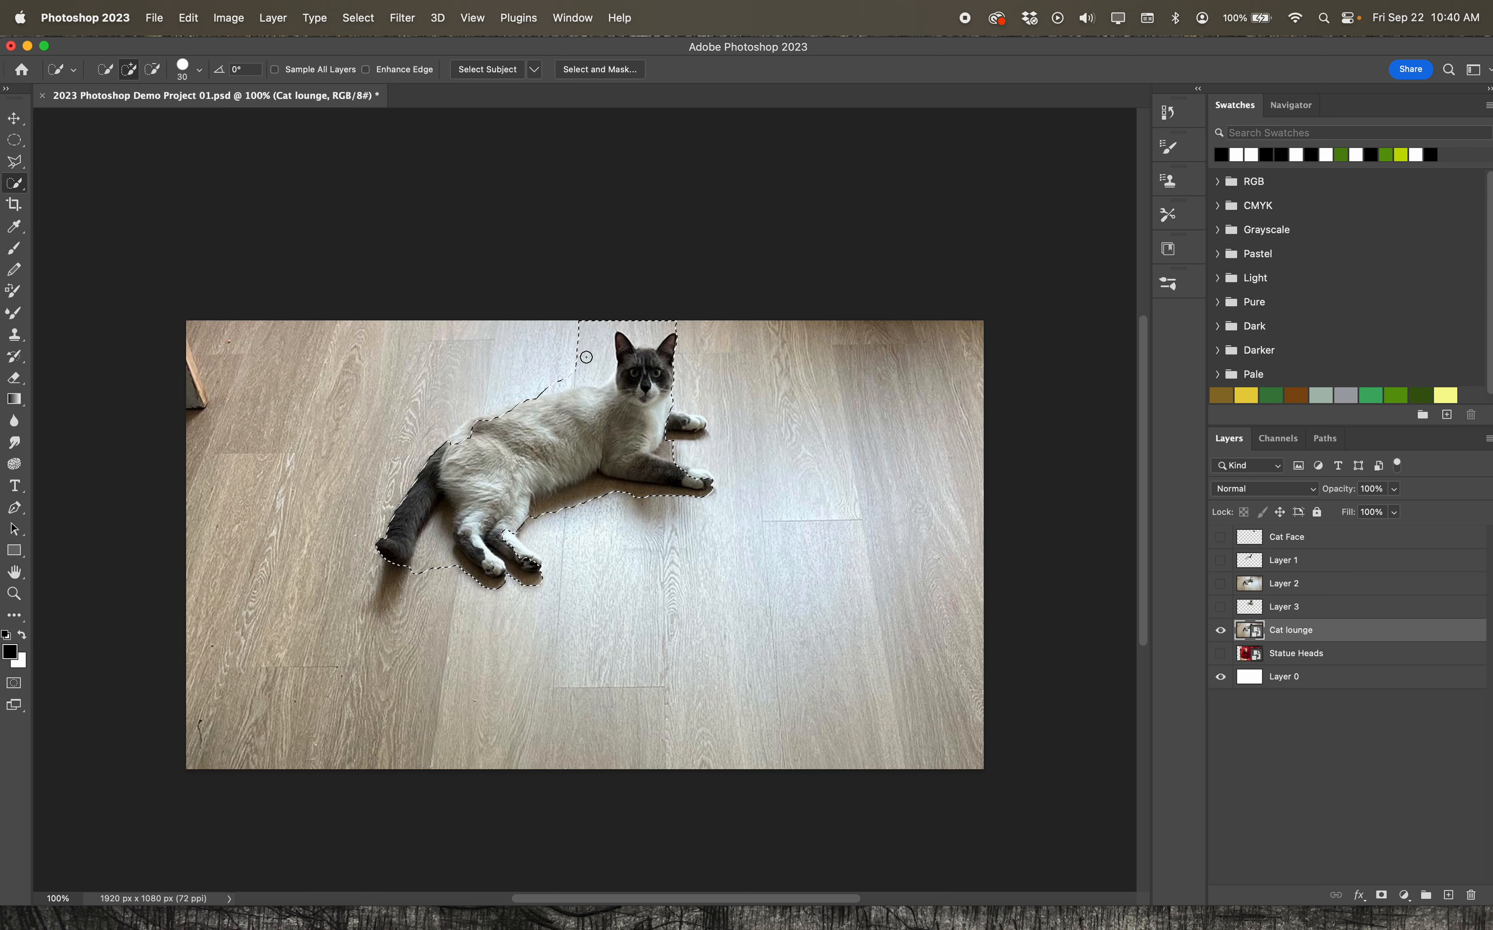
Subtract the floor around the cat's head from the quick selection and add the far front paw to it
key("alt")
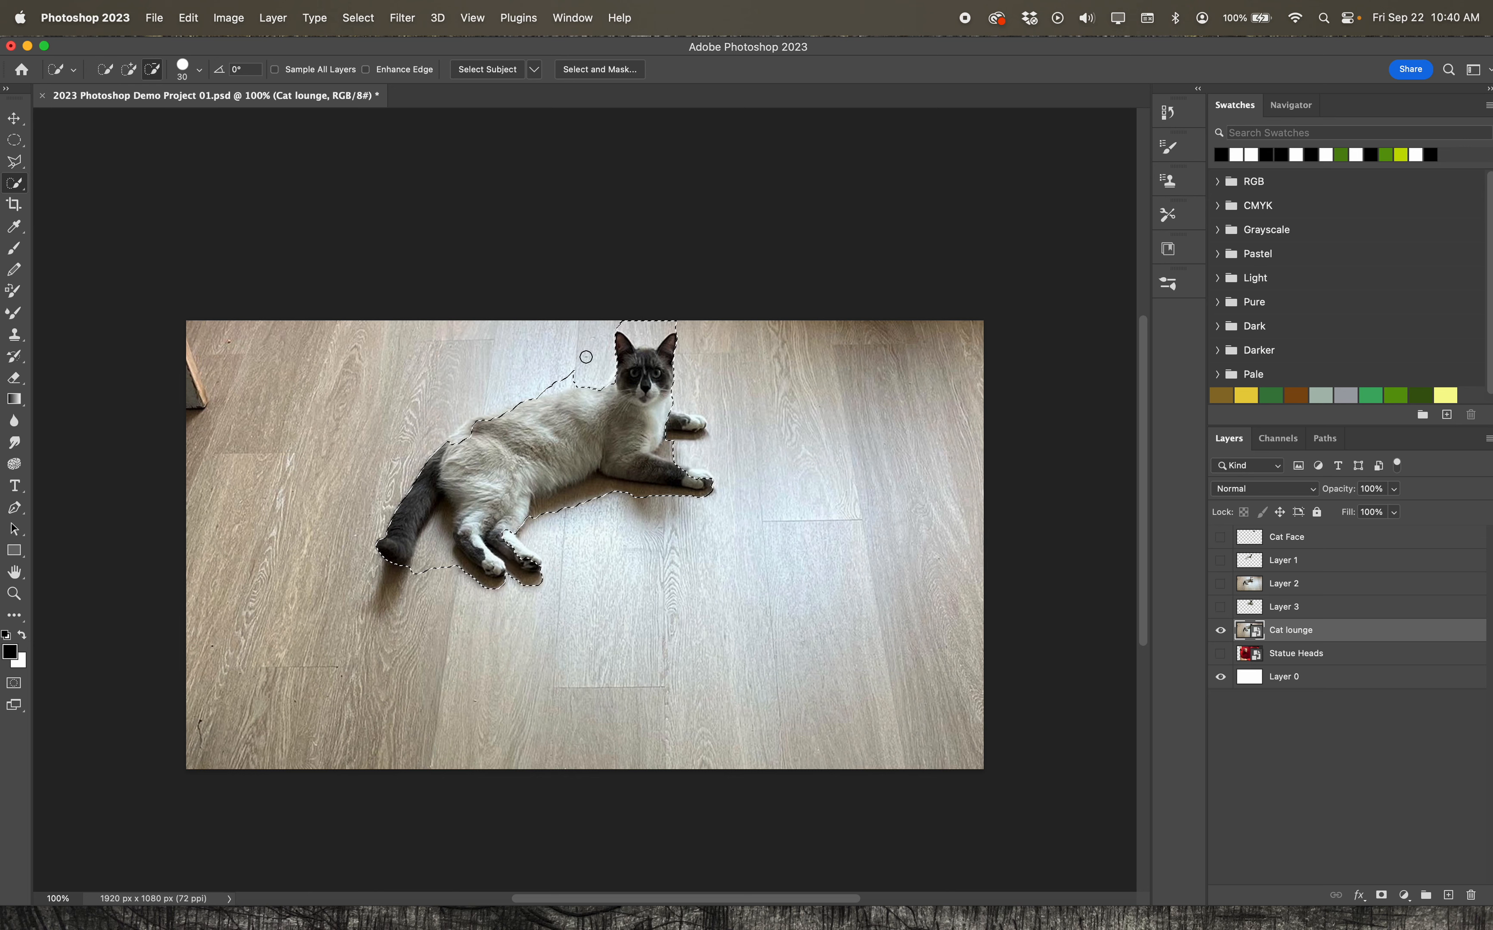
left_click_drag(566, 373, 645, 325)
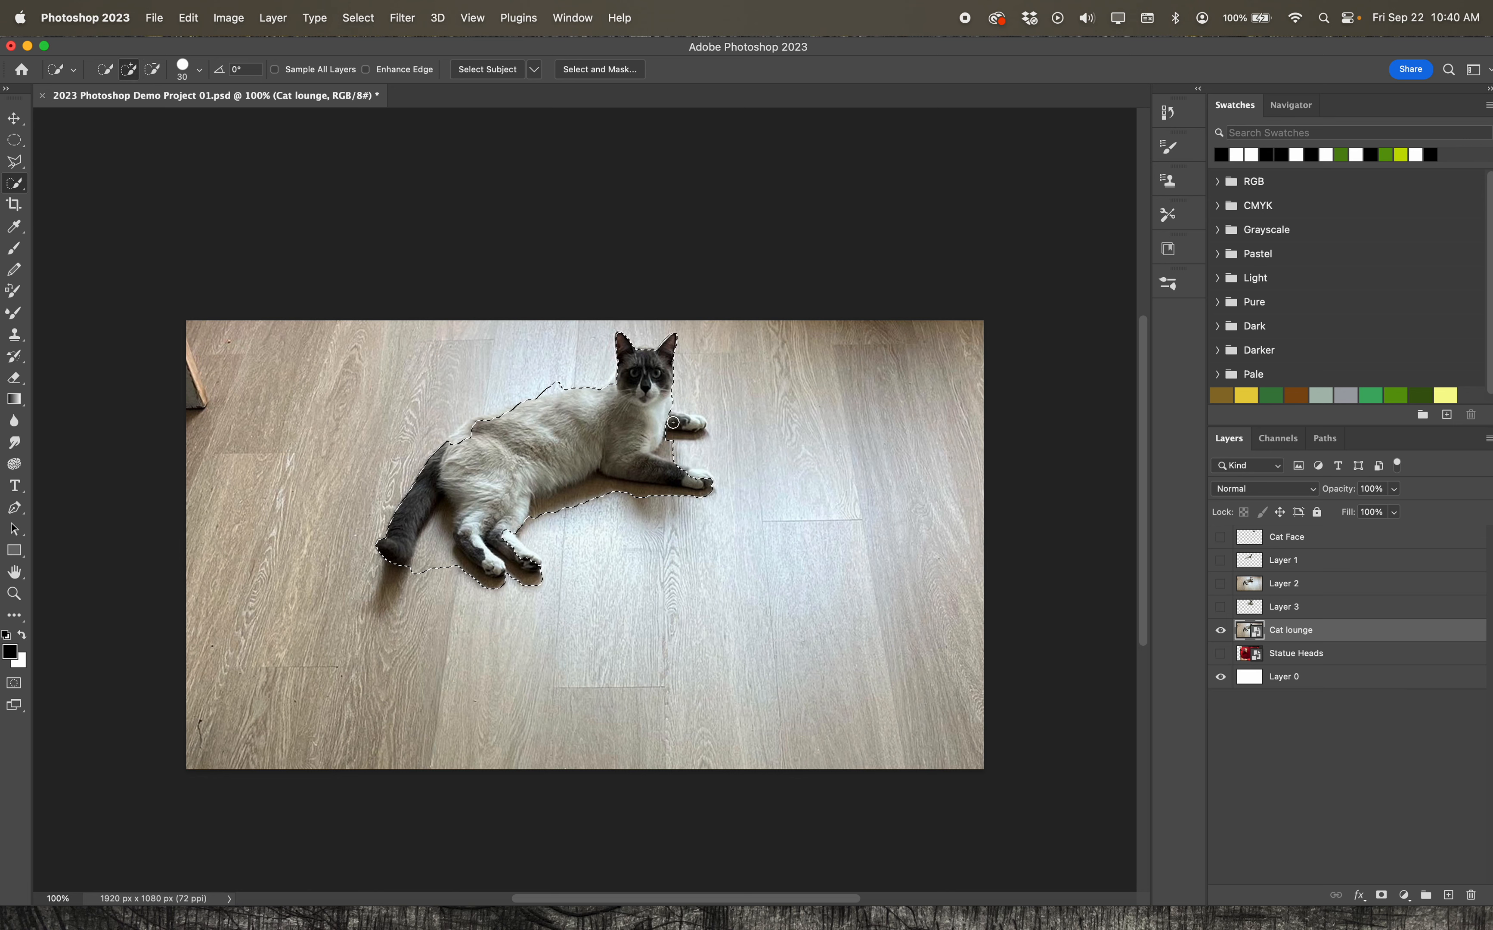
left_click_drag(690, 418, 712, 423)
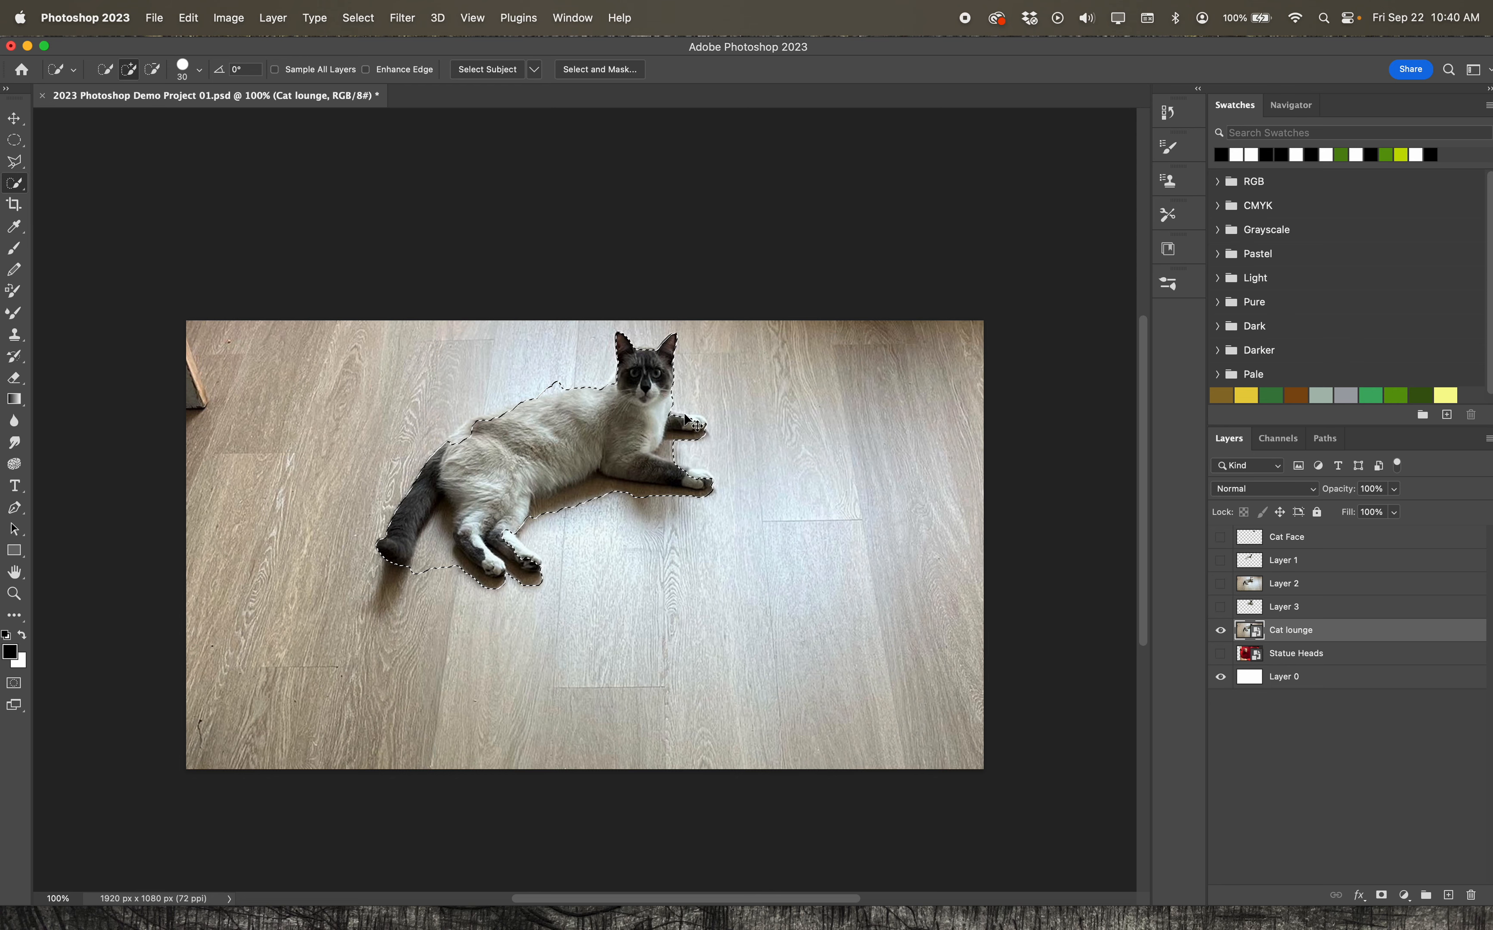
Copy and paste the selected cat onto its own layer and hide the Cat lounge layer
key("super+c")
key("super+v")
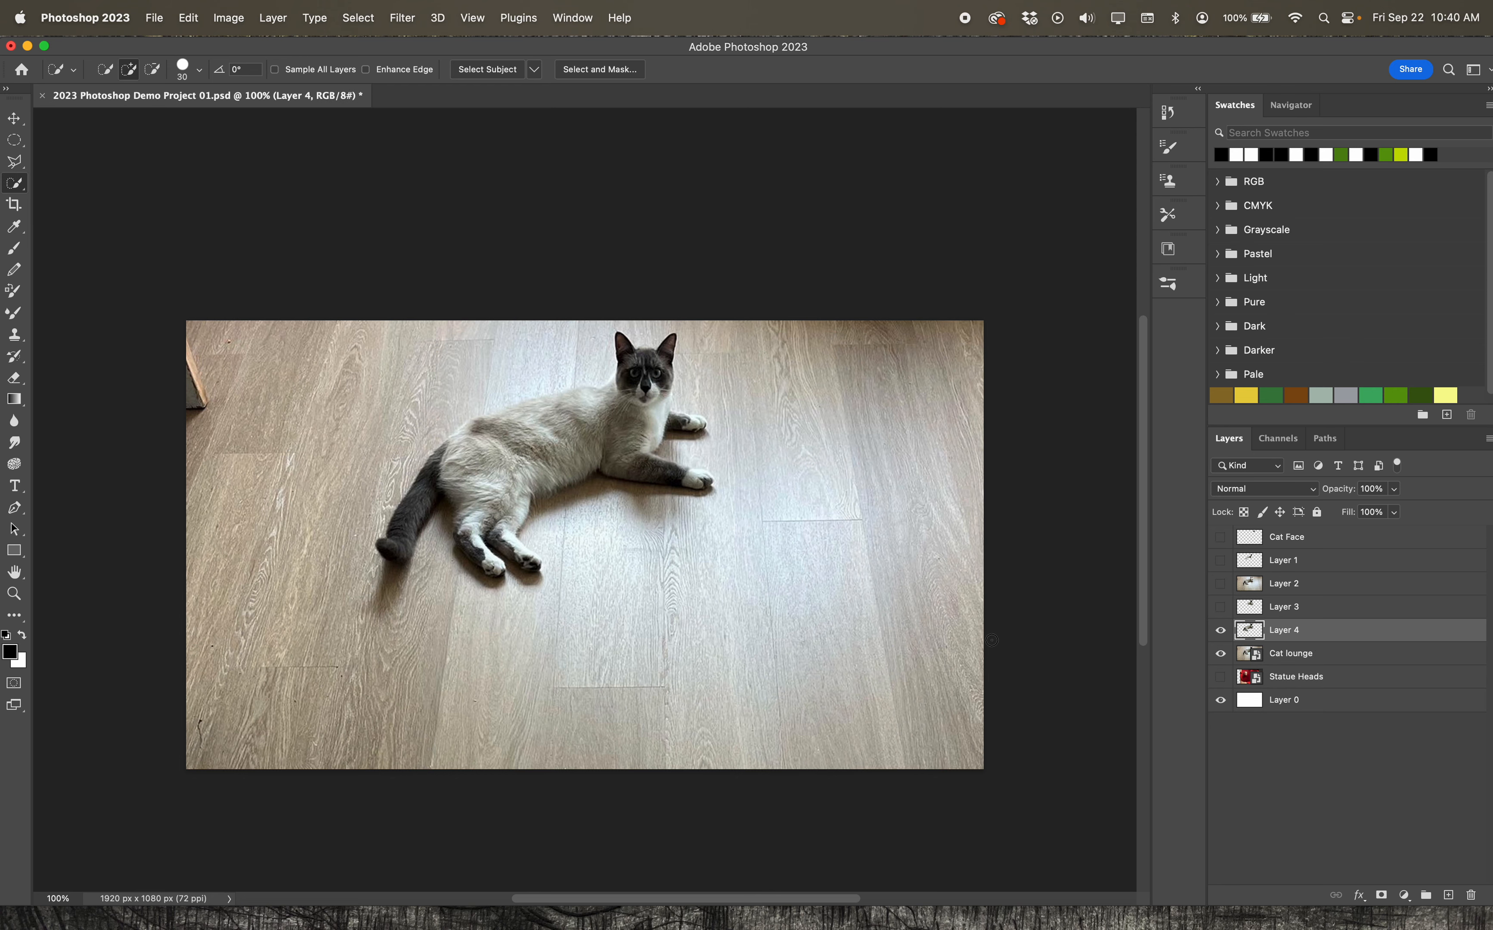
left_click(1220, 654)
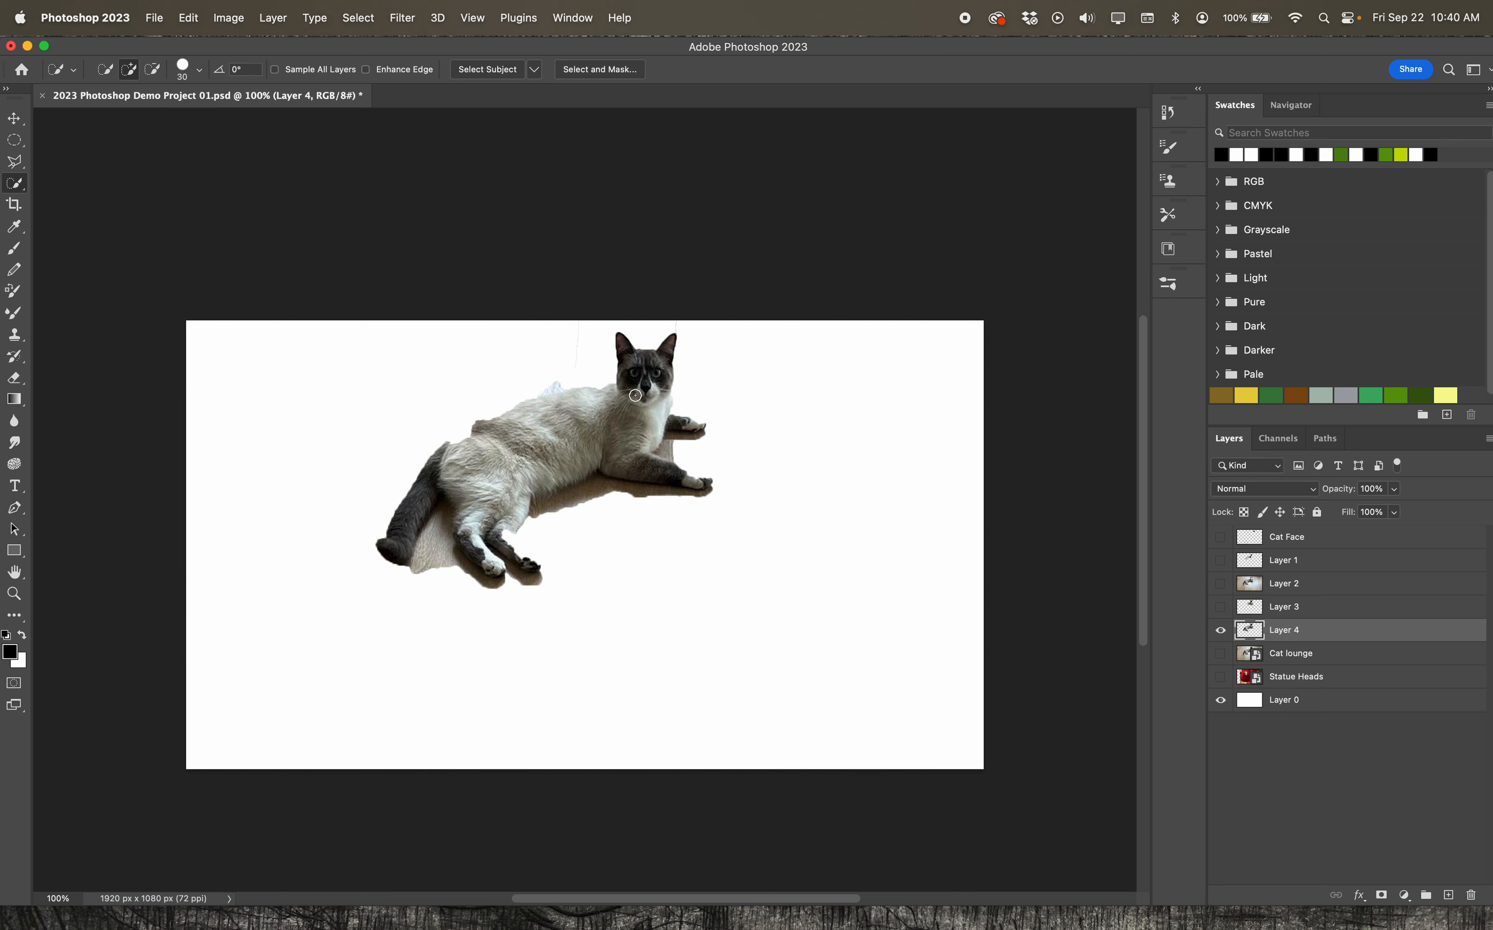
Hide Layer 4 and make the Cat lounge layer active and visible
right_click(16, 195)
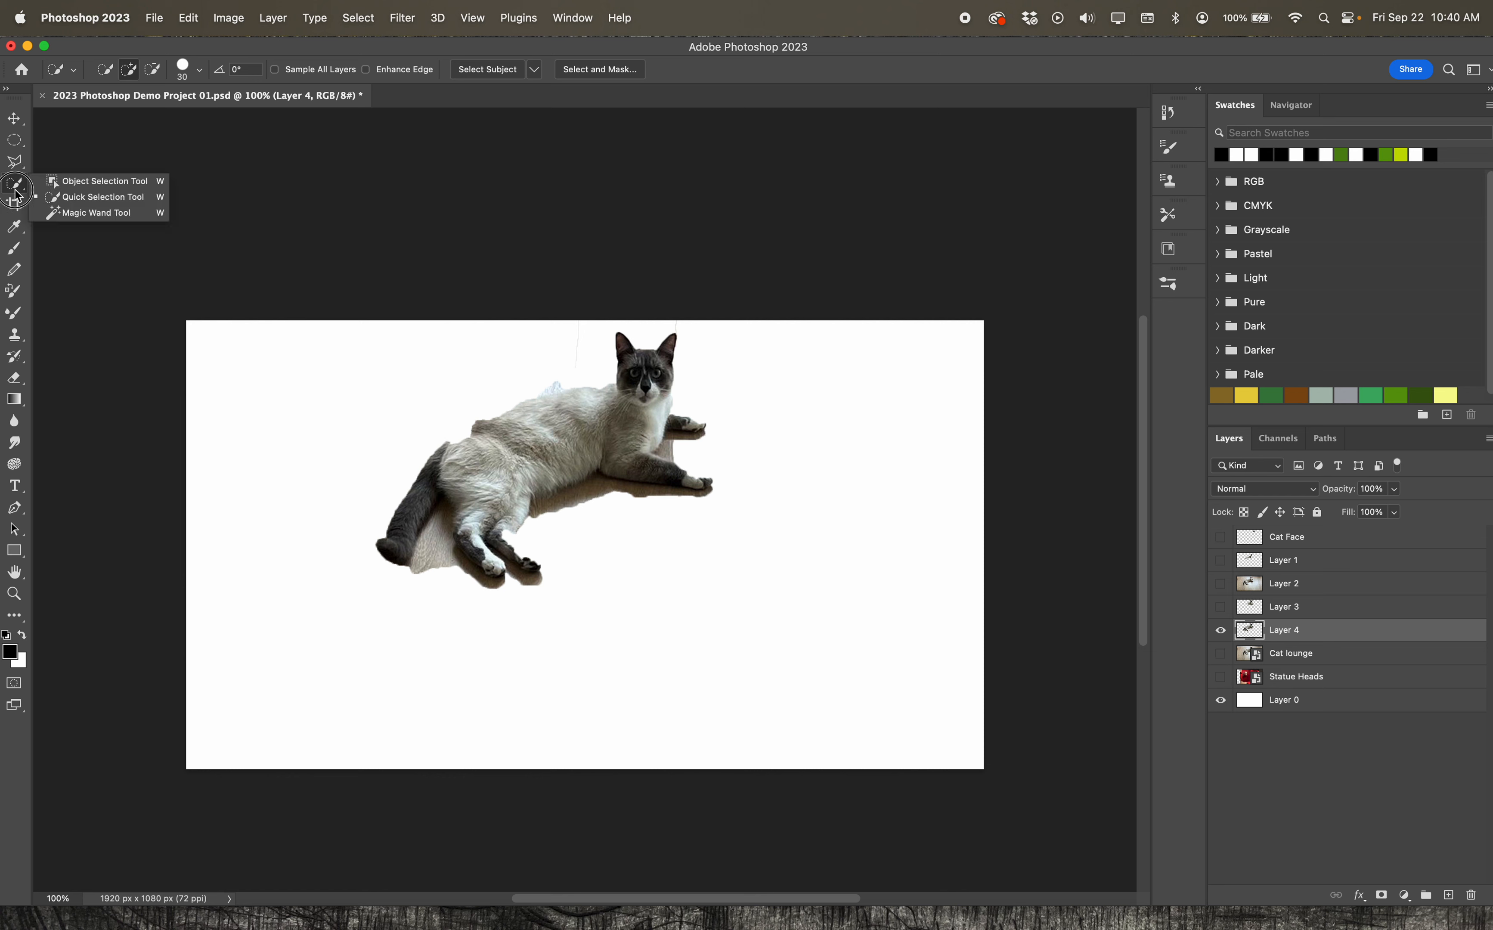
left_click(132, 197)
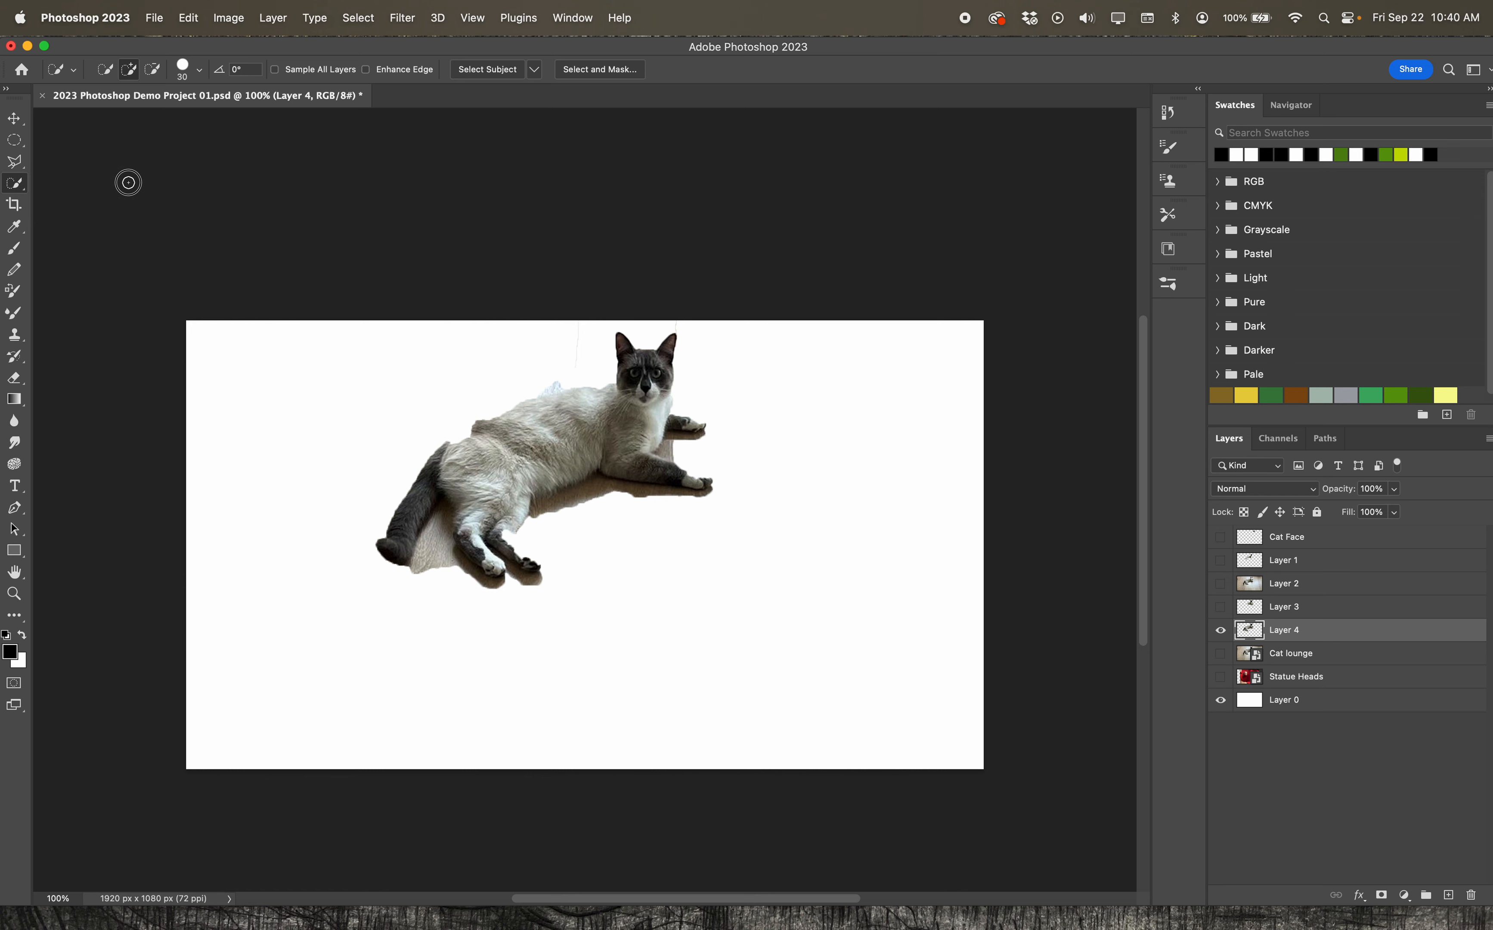
left_click(1352, 743)
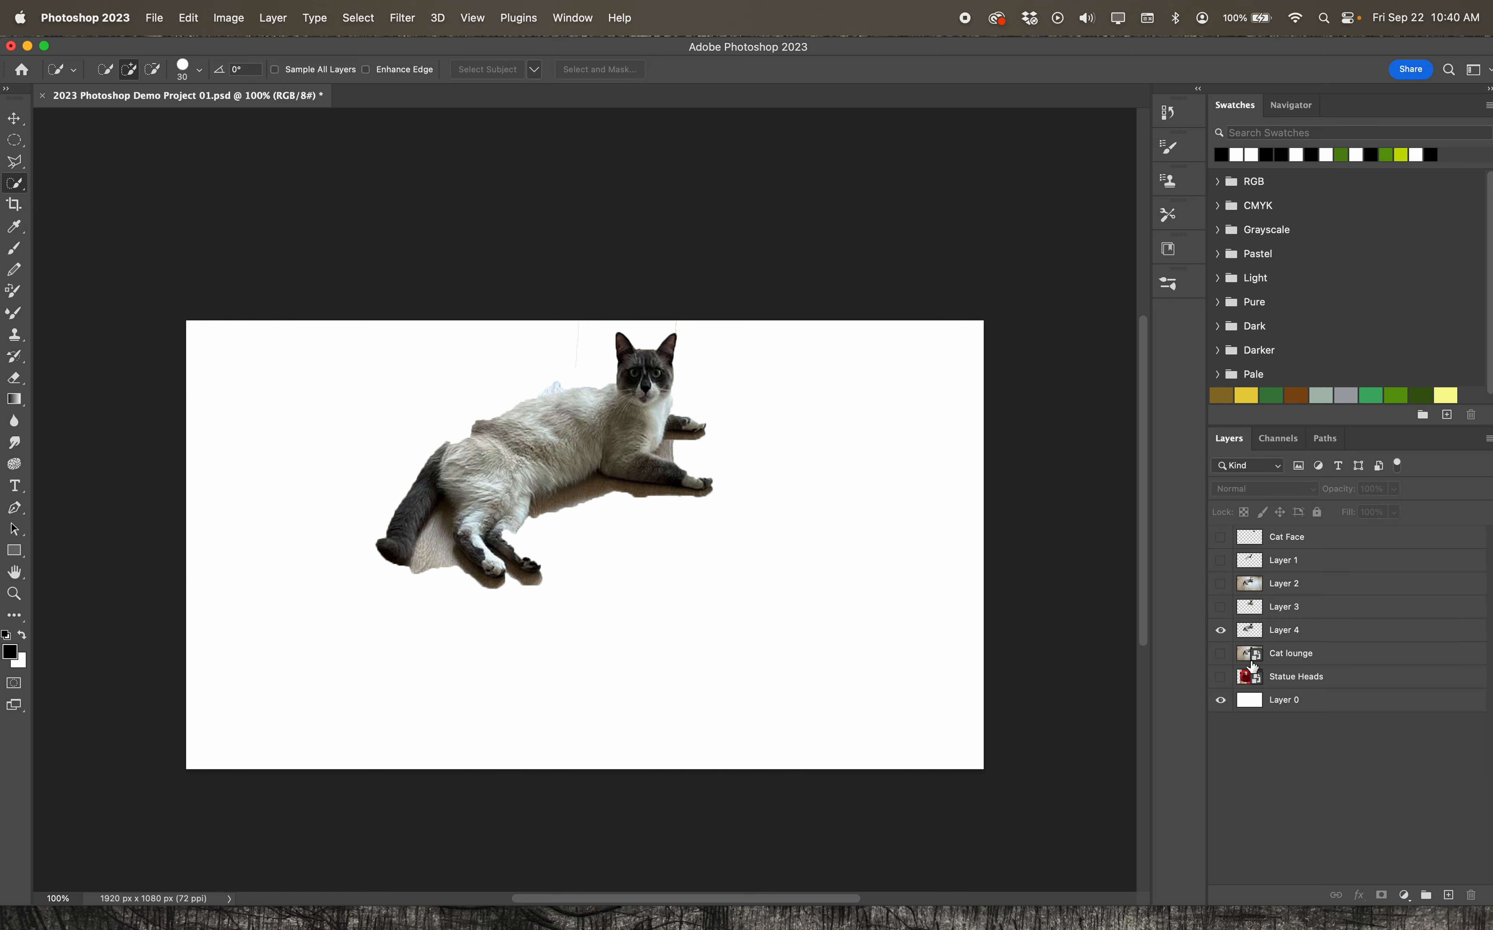
left_click(1221, 630)
left_click(1343, 653)
left_click(1221, 653)
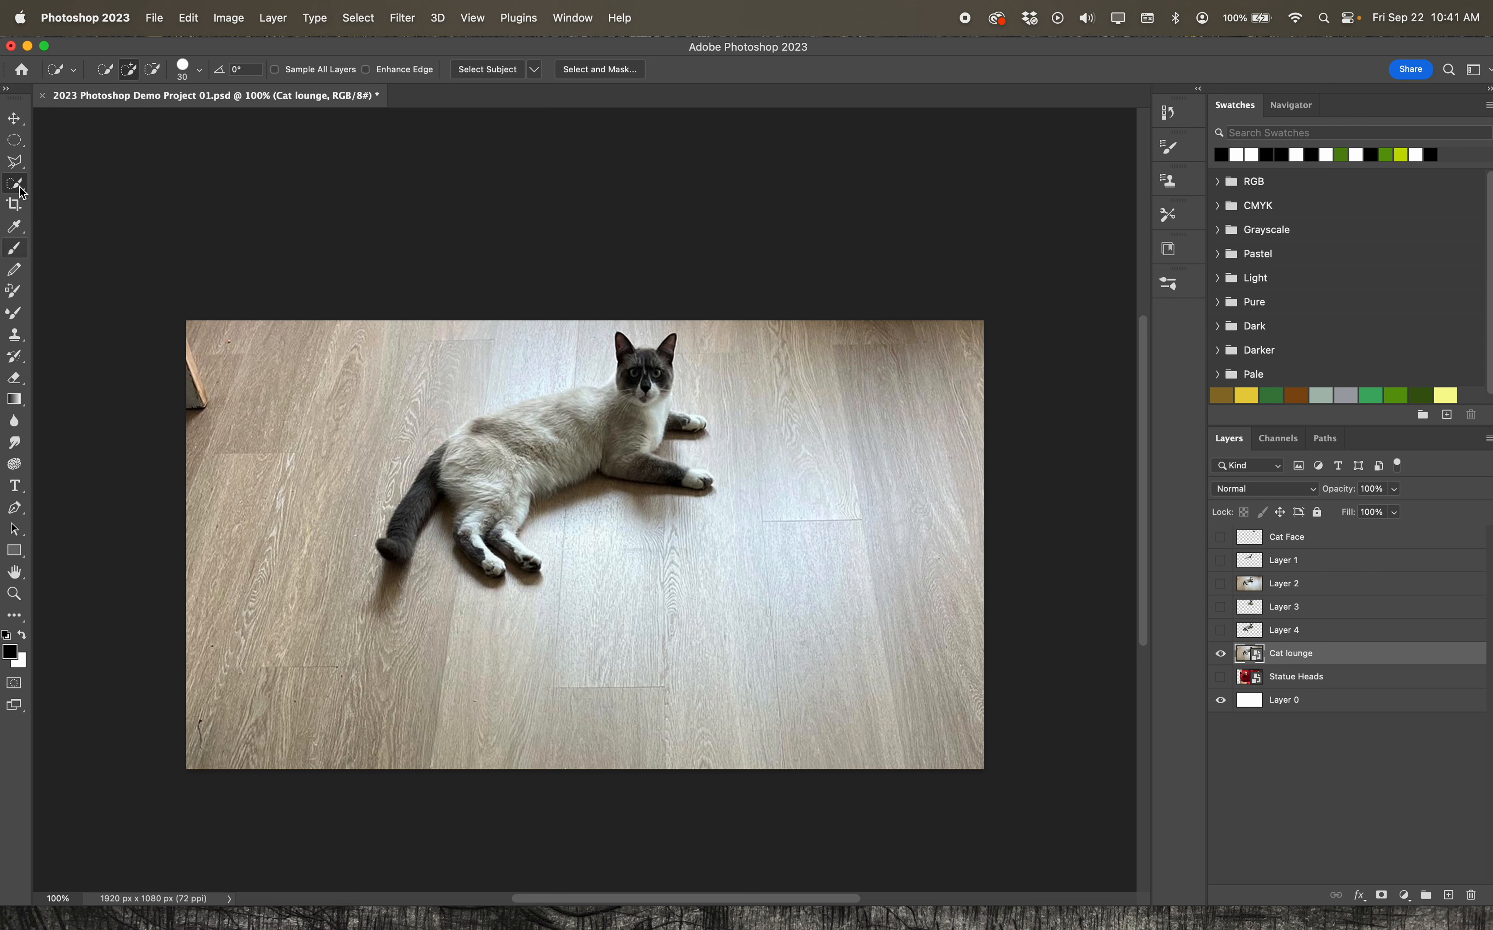
Trace a freehand lasso selection around the entire cat, including its ears, paws and tail
left_click(24, 144)
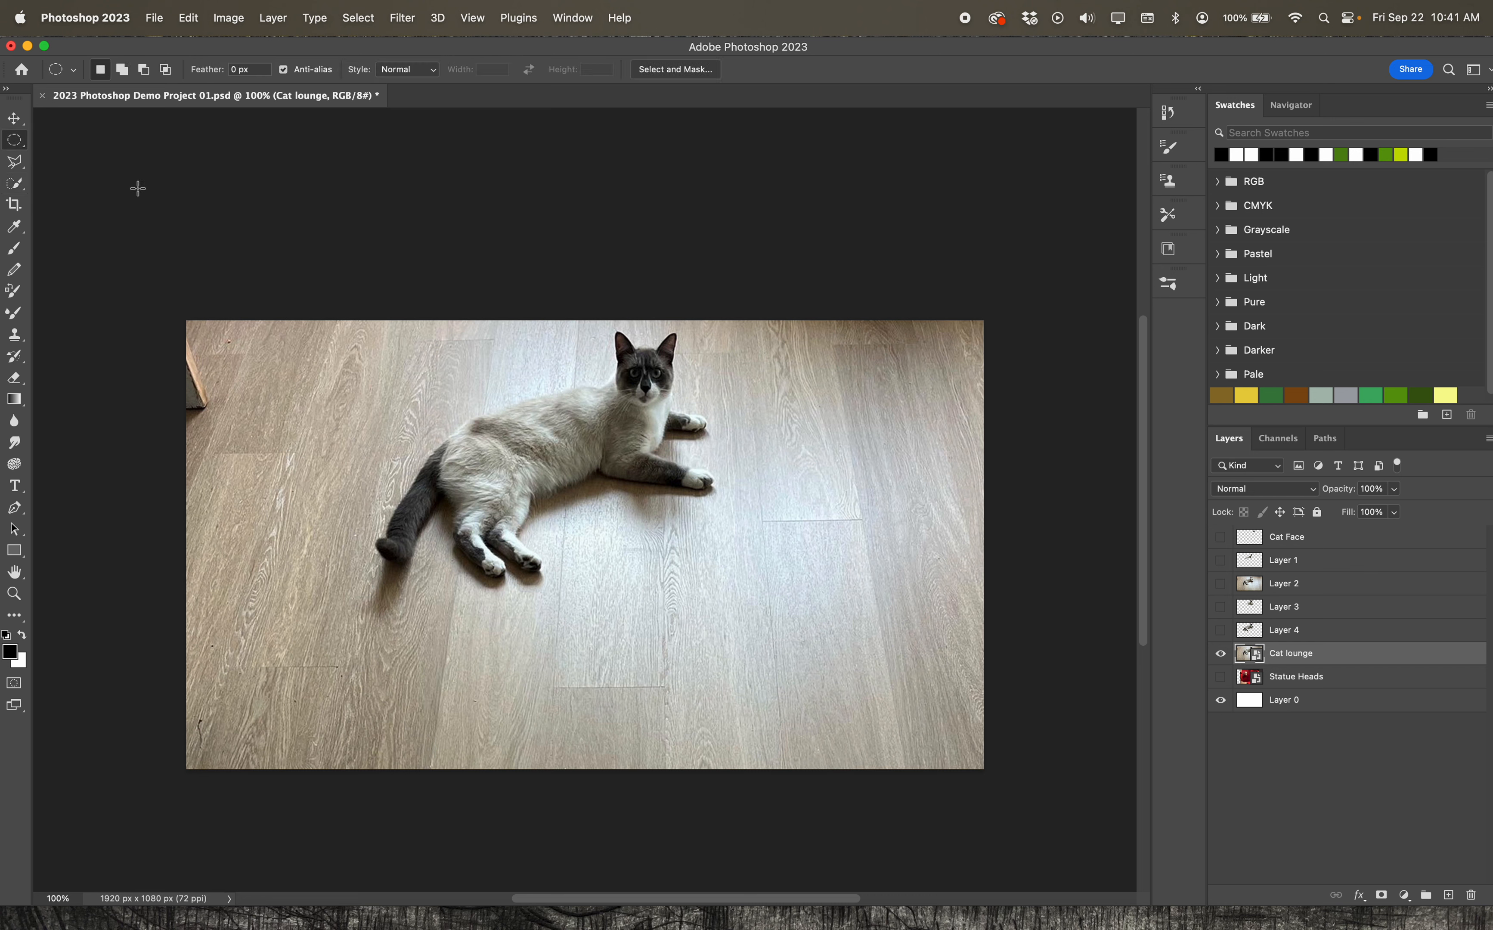
mouse_move(570, 388)
left_mouse_down()
mouse_move(674, 340)
mouse_move(625, 393)
left_mouse_up()
left_click(17, 164)
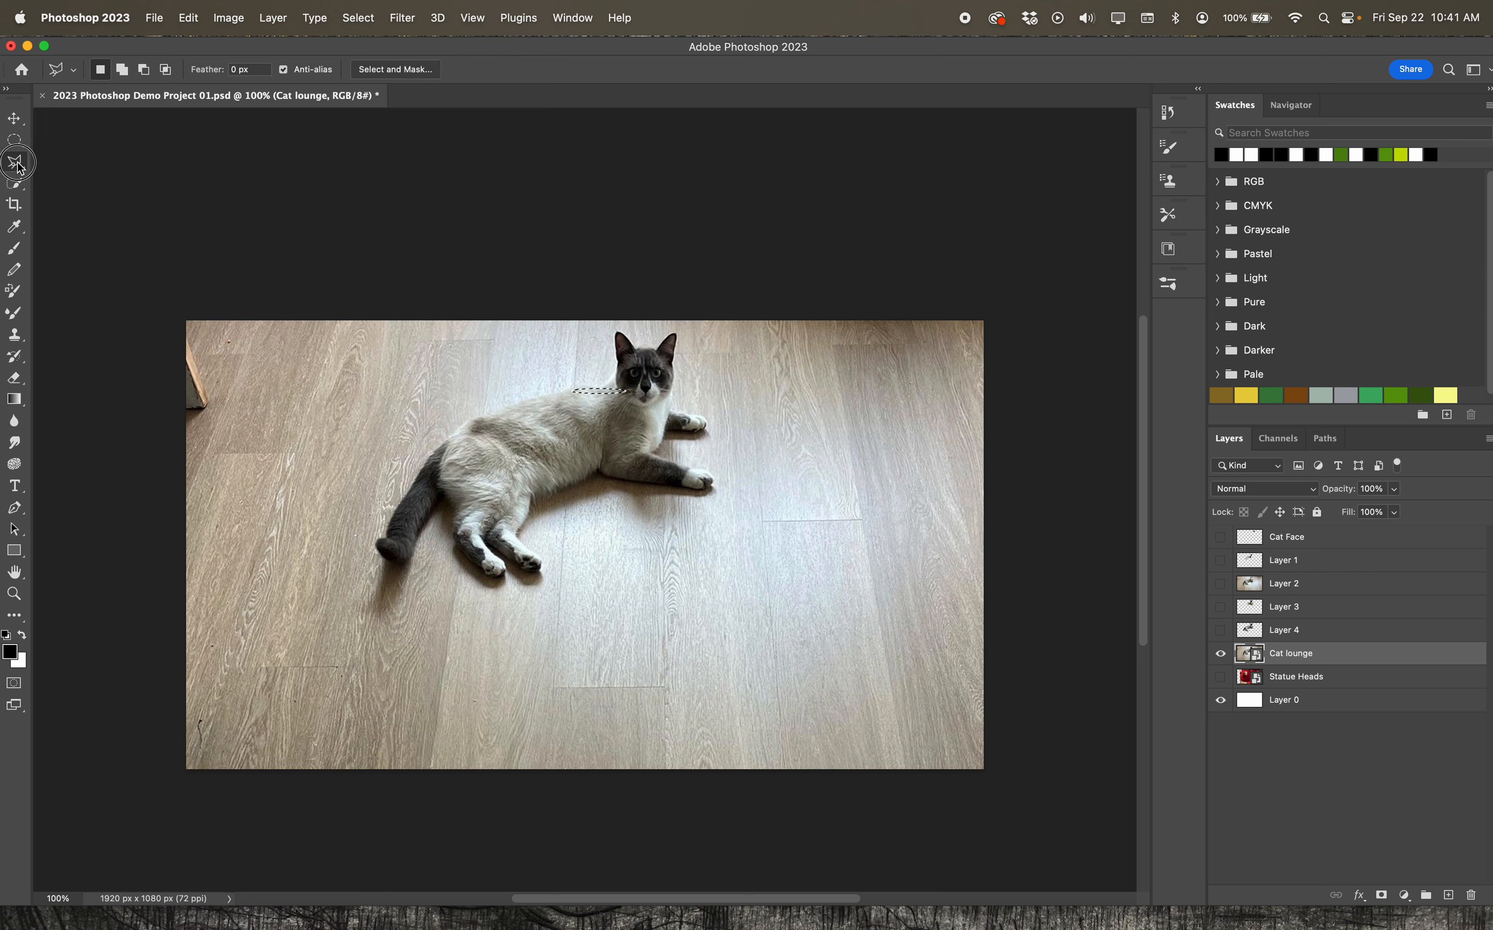
left_click(76, 160)
left_click(595, 389)
mouse_move(594, 389)
left_mouse_down()
mouse_move(620, 333)
mouse_move(647, 350)
mouse_move(684, 336)
mouse_move(672, 406)
mouse_move(705, 429)
mouse_move(669, 433)
mouse_move(660, 453)
mouse_move(711, 474)
mouse_move(711, 494)
mouse_move(594, 475)
mouse_move(538, 498)
mouse_move(523, 534)
mouse_move(538, 577)
mouse_move(475, 580)
mouse_move(447, 501)
mouse_move(410, 563)
mouse_move(374, 551)
mouse_move(409, 465)
mouse_move(467, 423)
left_mouse_up()
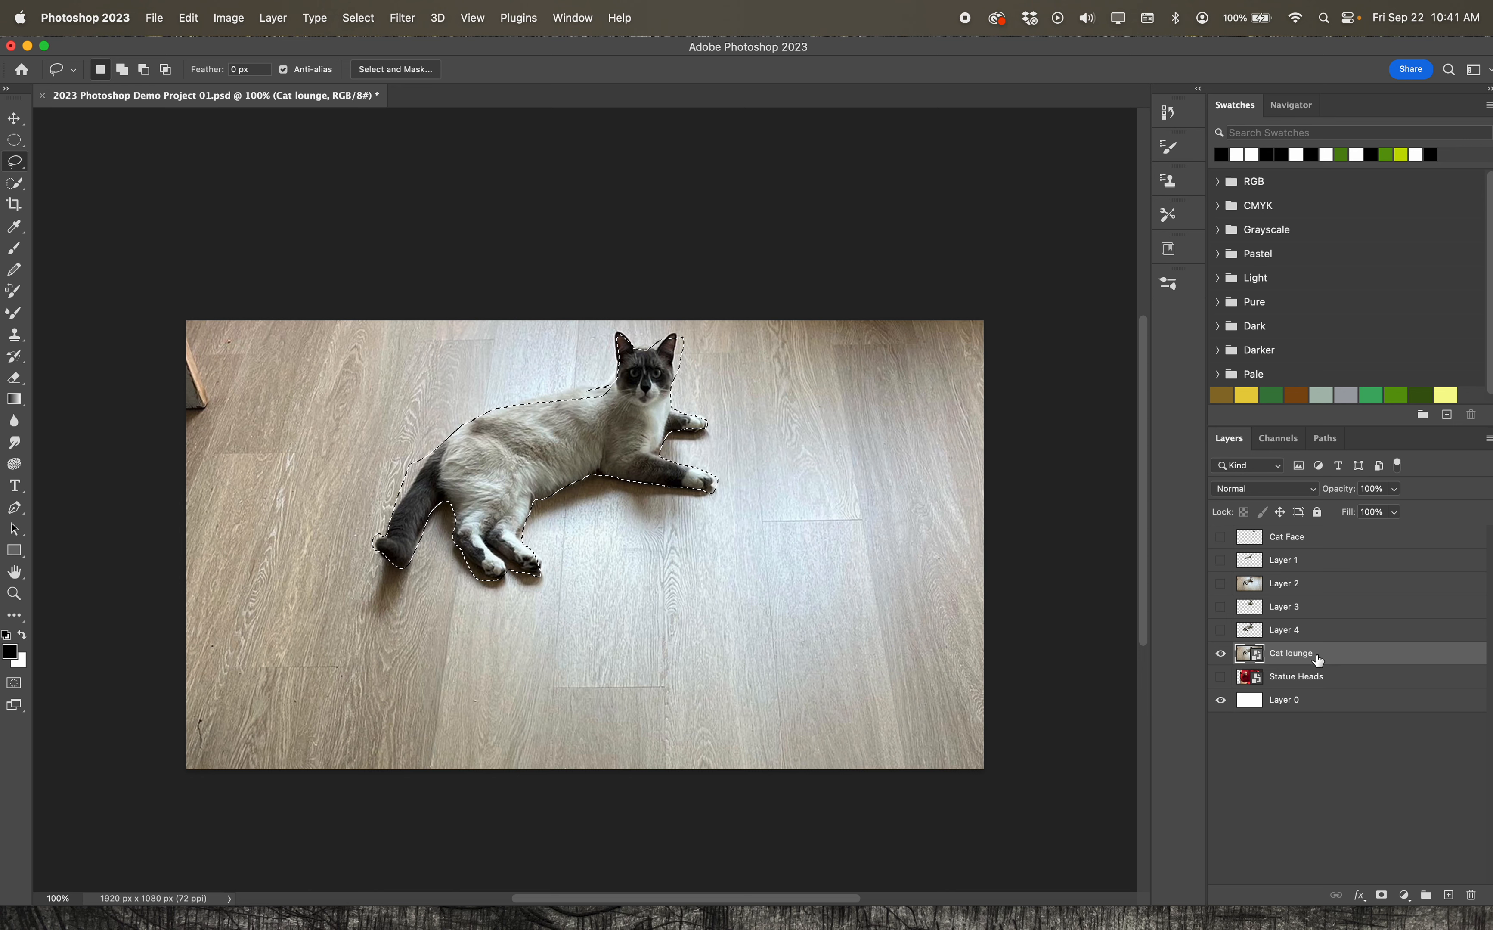
Turn the cat selection into a layer mask on the Cat lounge layer and make the mask active for editing
left_click(1382, 896)
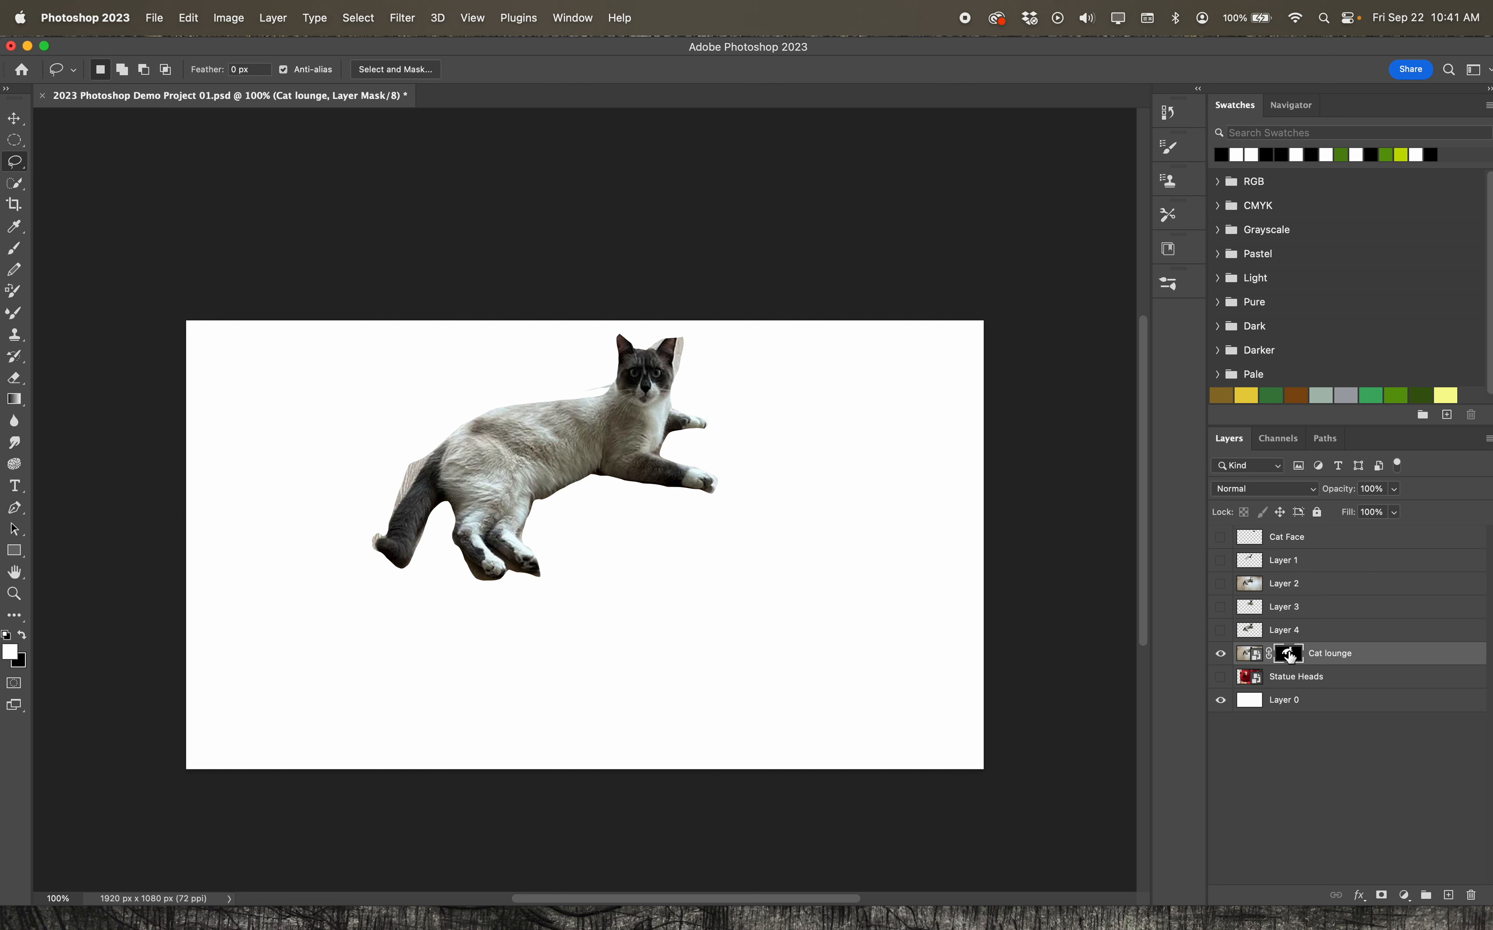
left_click(1250, 658)
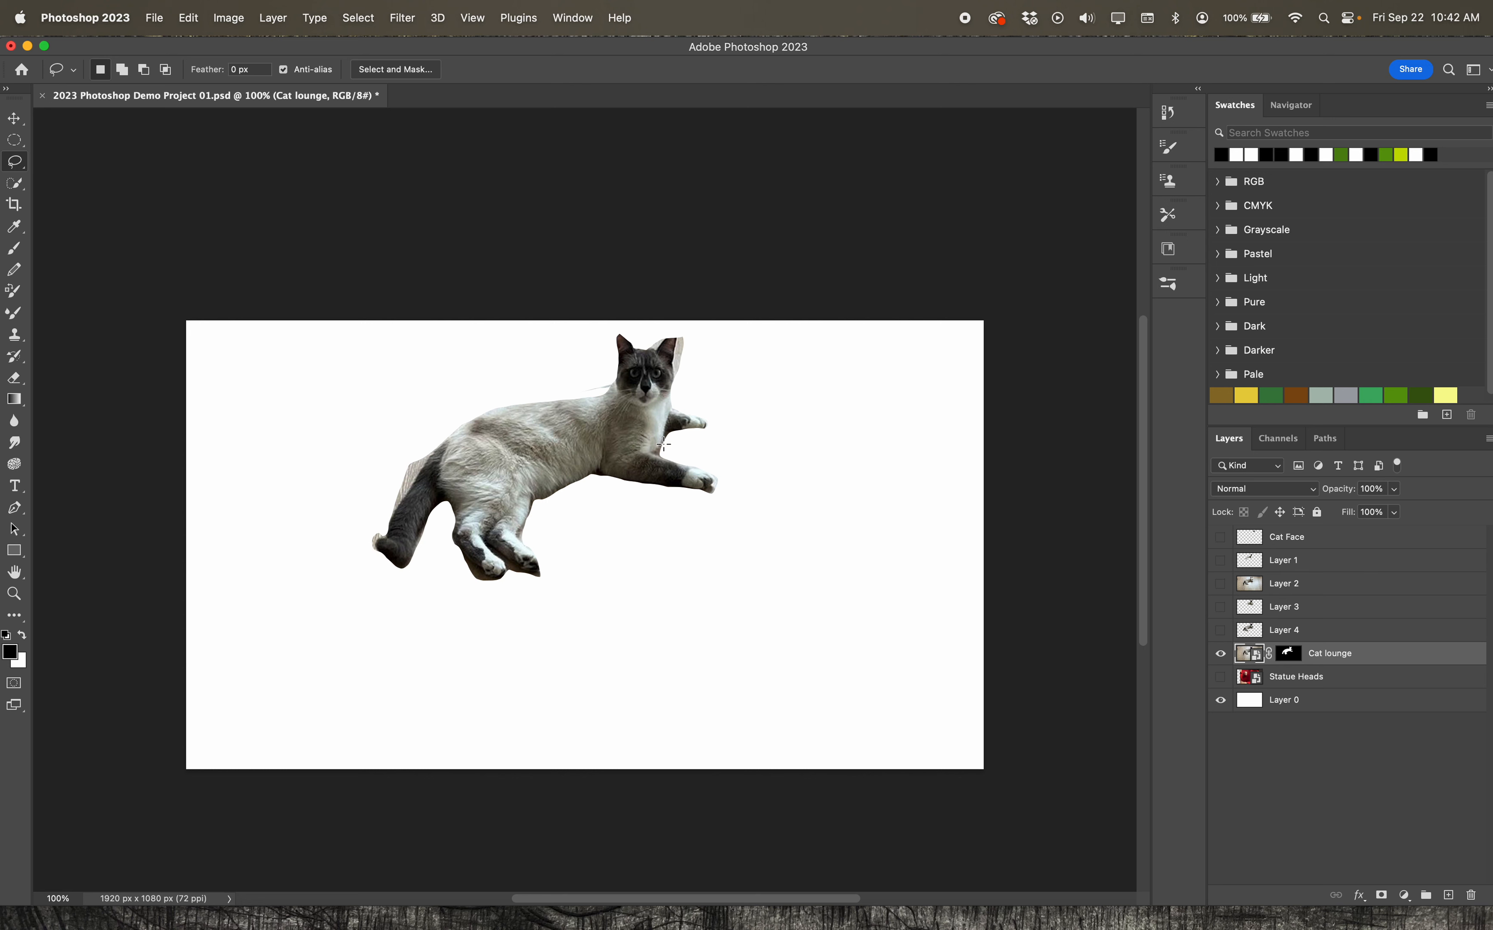
left_click(1291, 655)
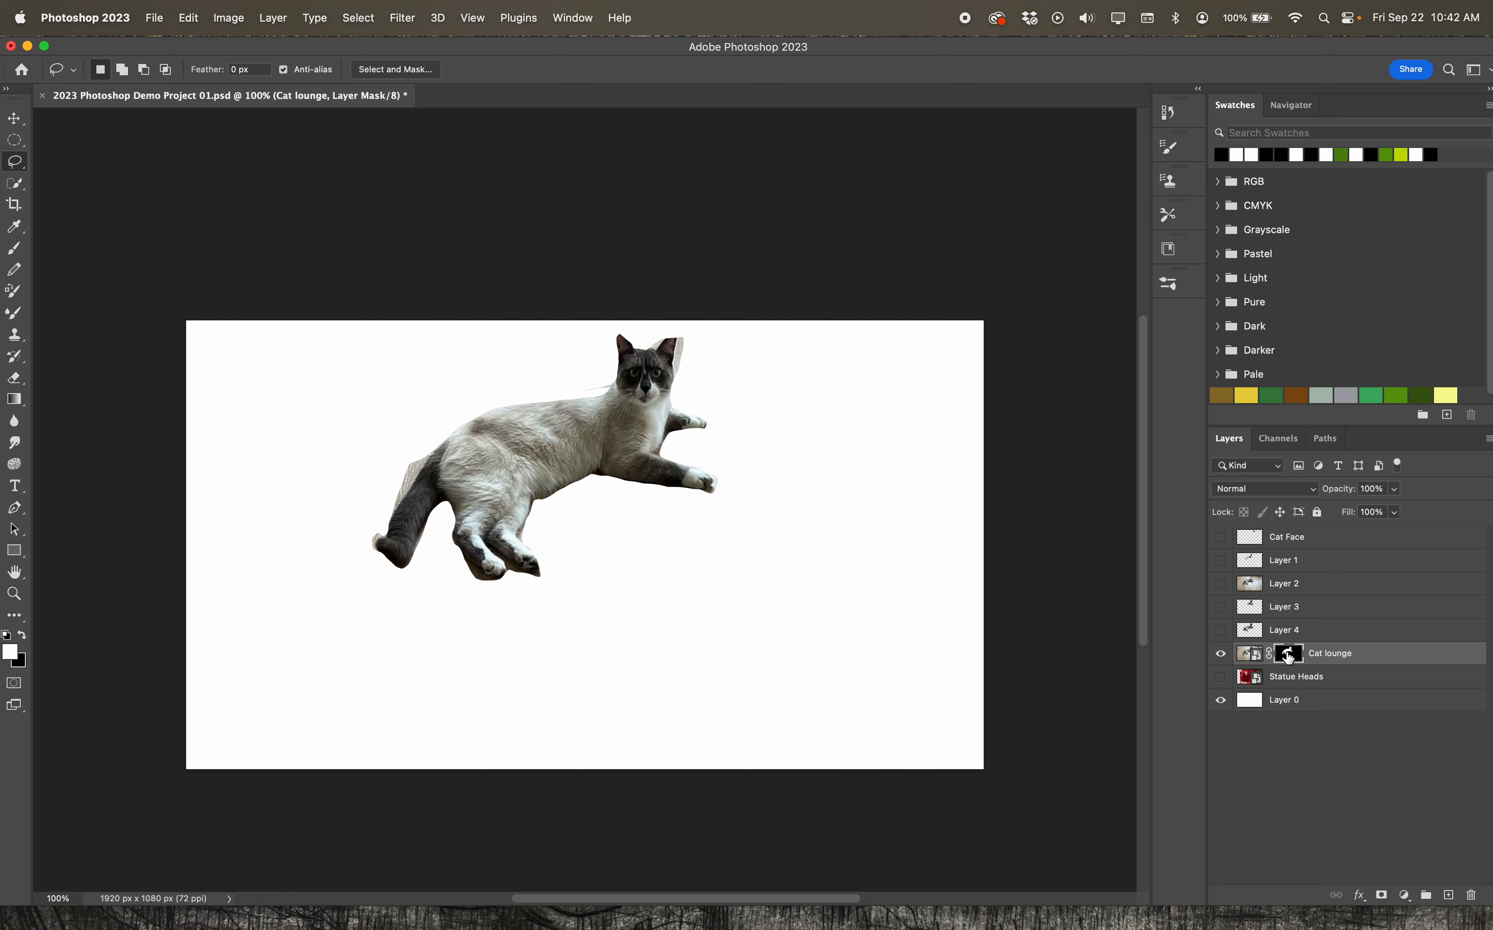
left_click(1345, 657)
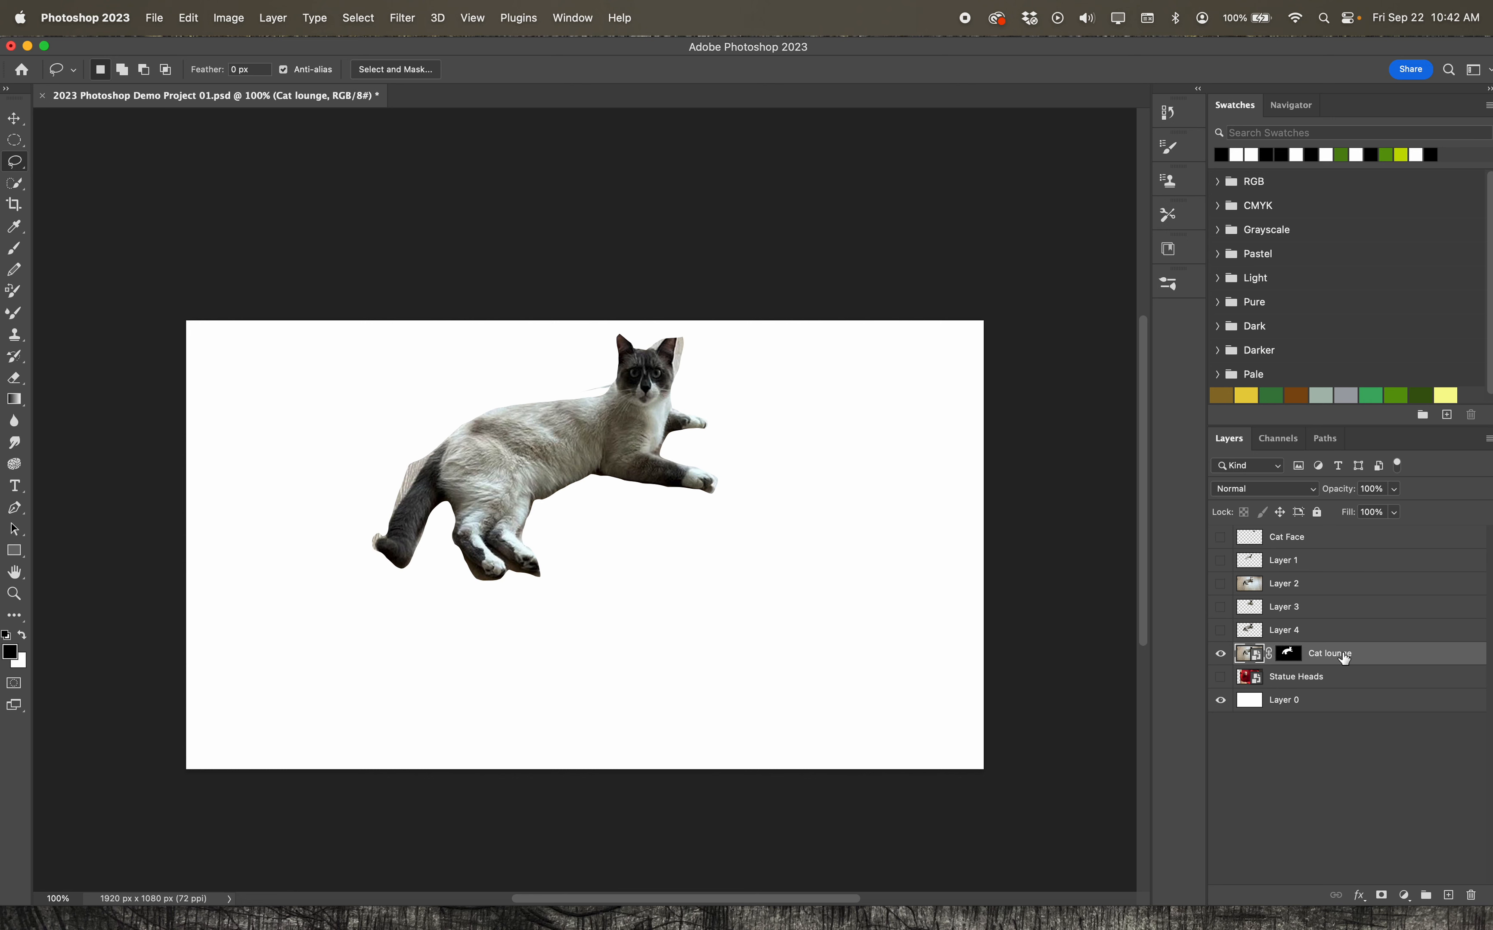
left_click(1296, 657)
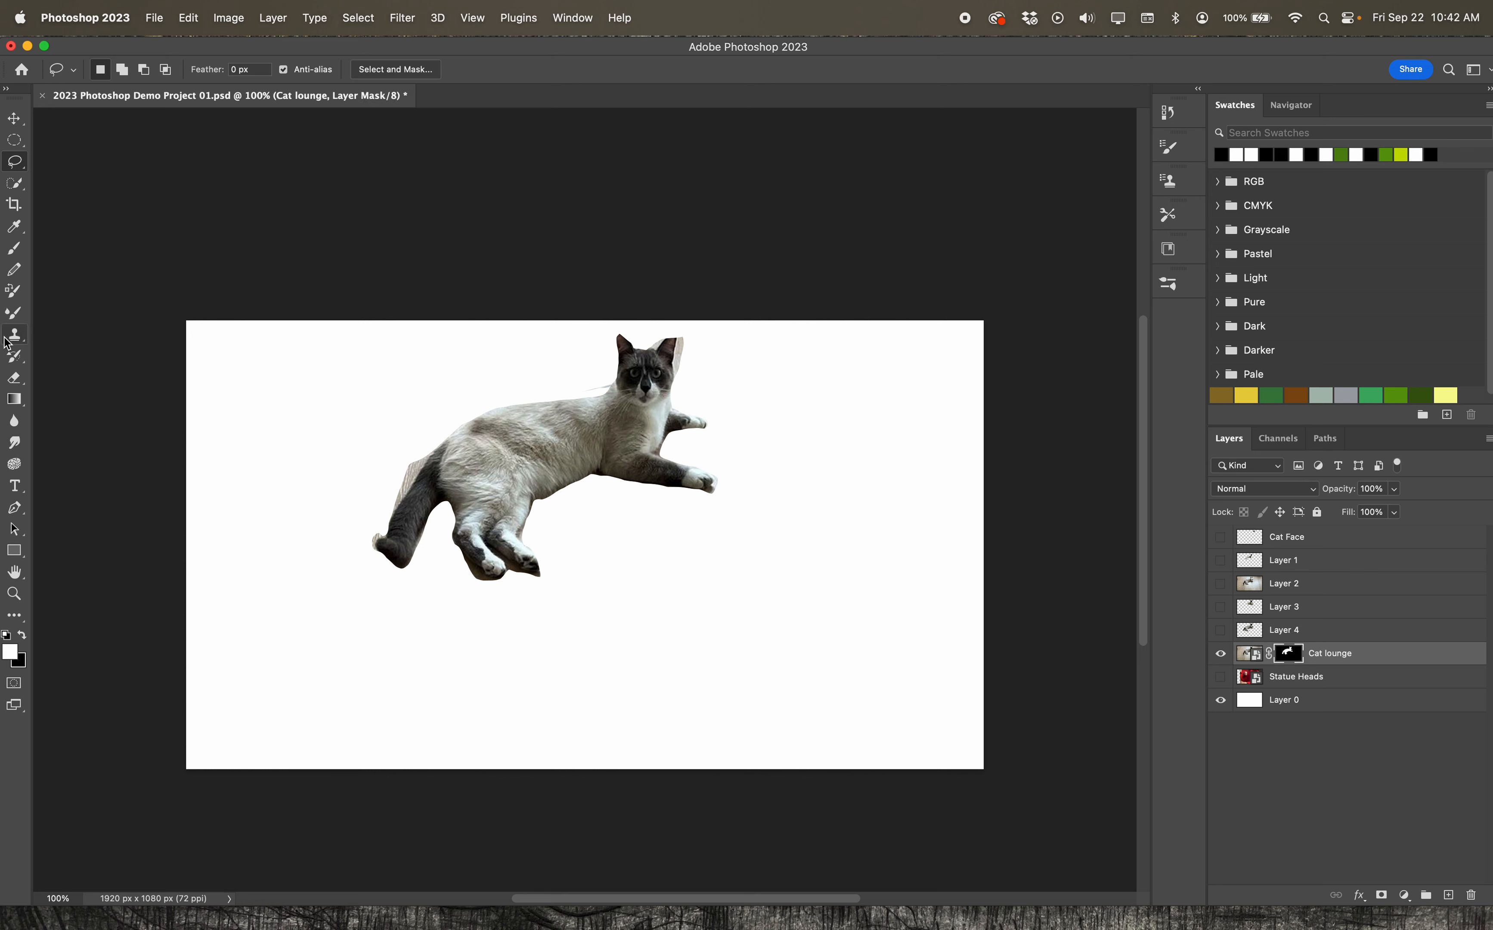
Brush white on the mask along the cat's back to reveal floor, and brush black over that area to hide it
left_click(15, 248)
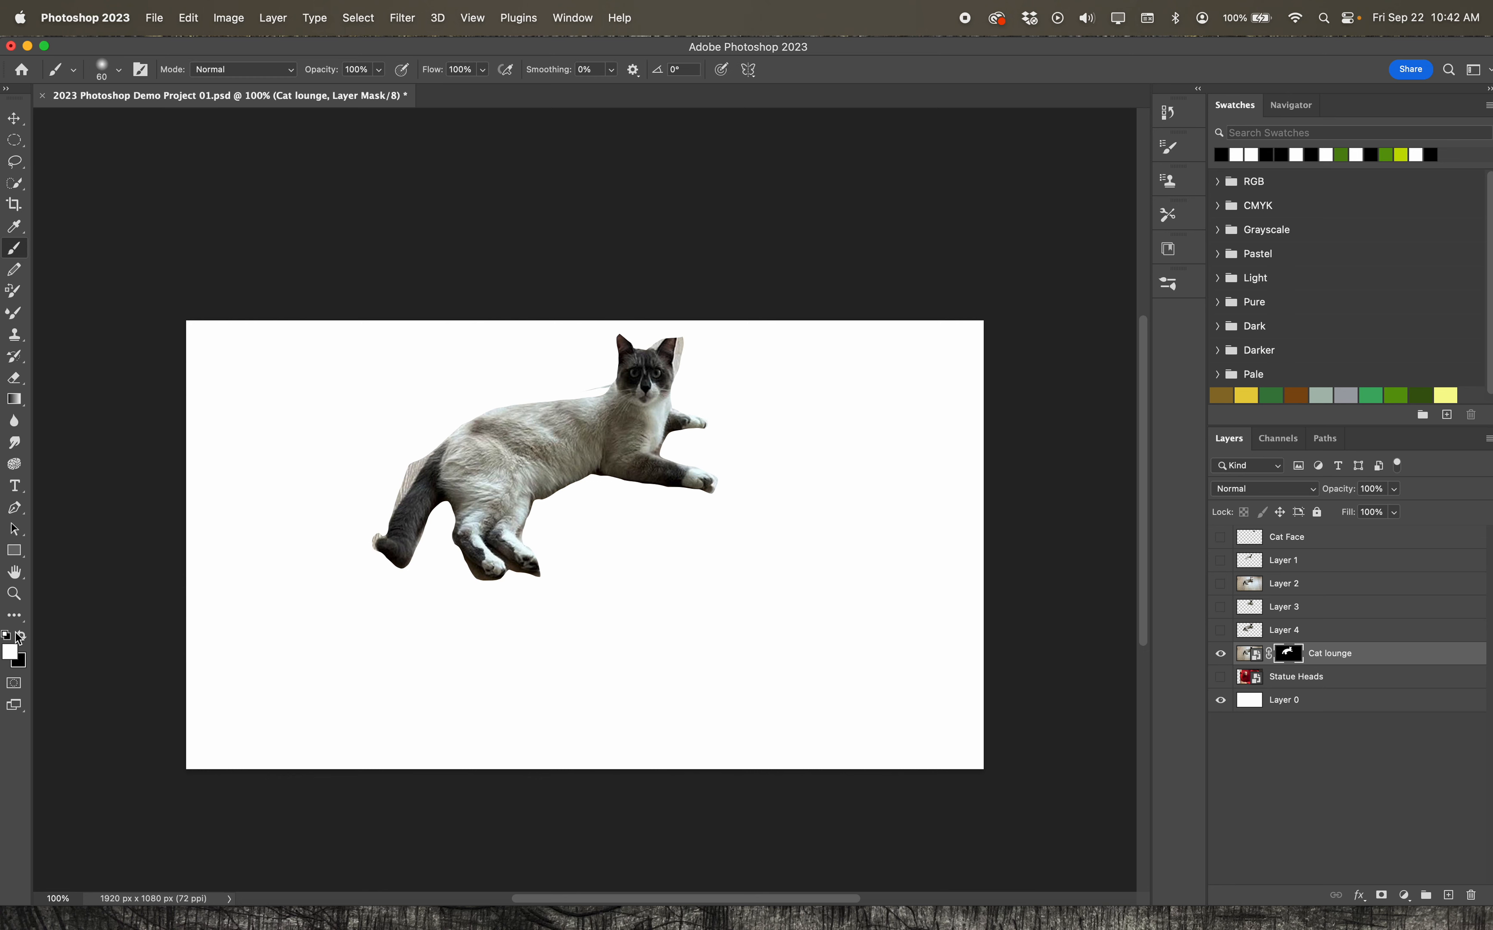
mouse_move(409, 471)
left_mouse_down()
mouse_move(434, 458)
mouse_move(444, 416)
mouse_move(407, 460)
mouse_move(450, 424)
mouse_move(534, 401)
mouse_move(467, 413)
mouse_move(444, 437)
left_mouse_up()
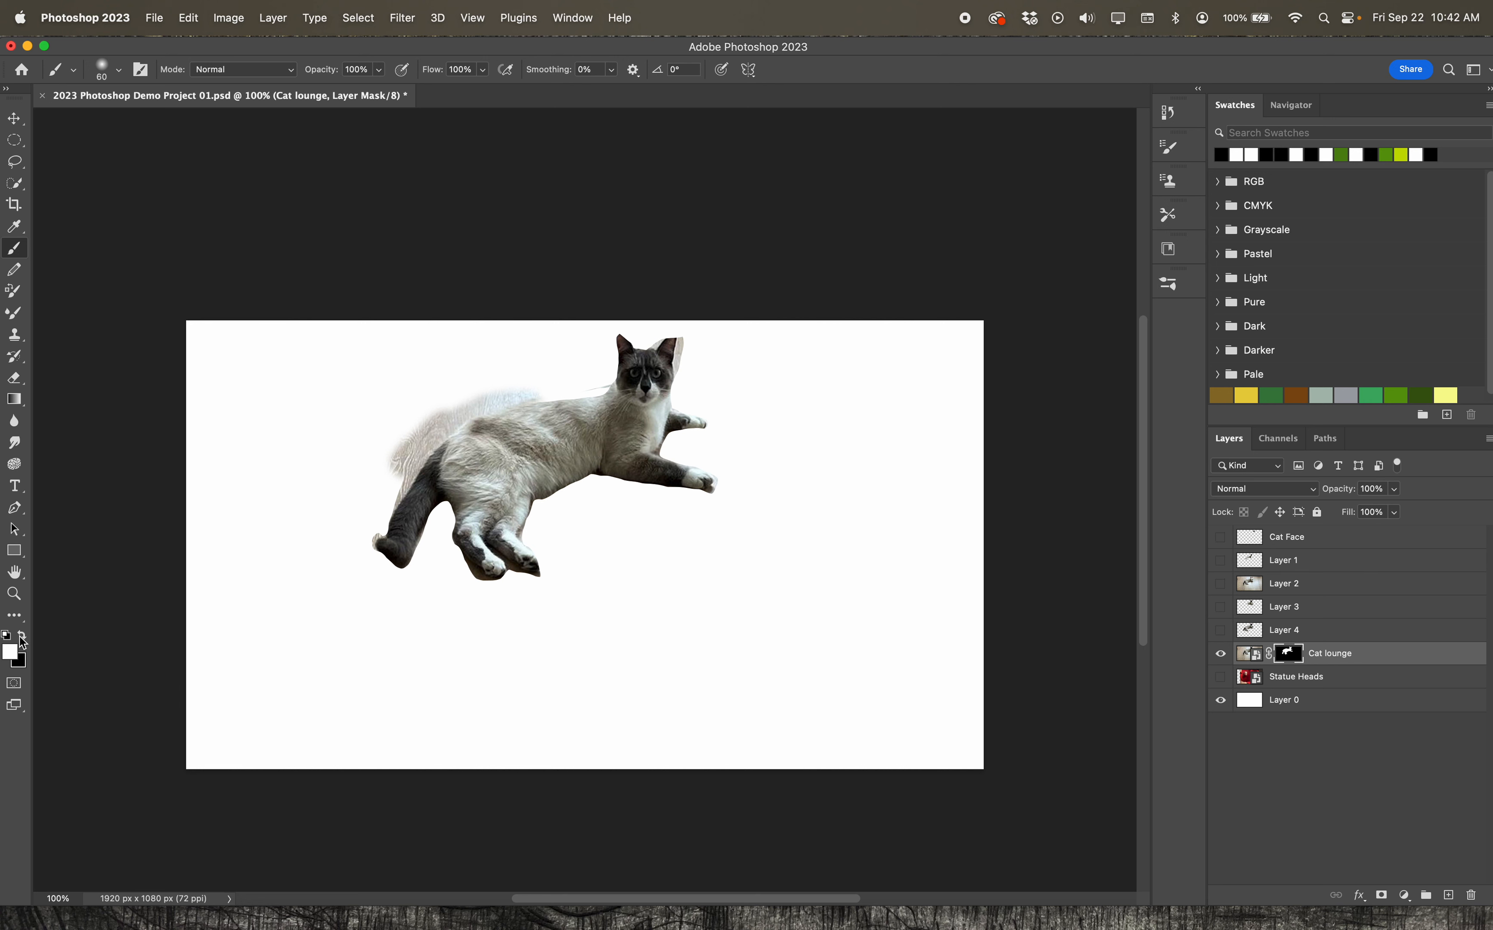
left_click(22, 636)
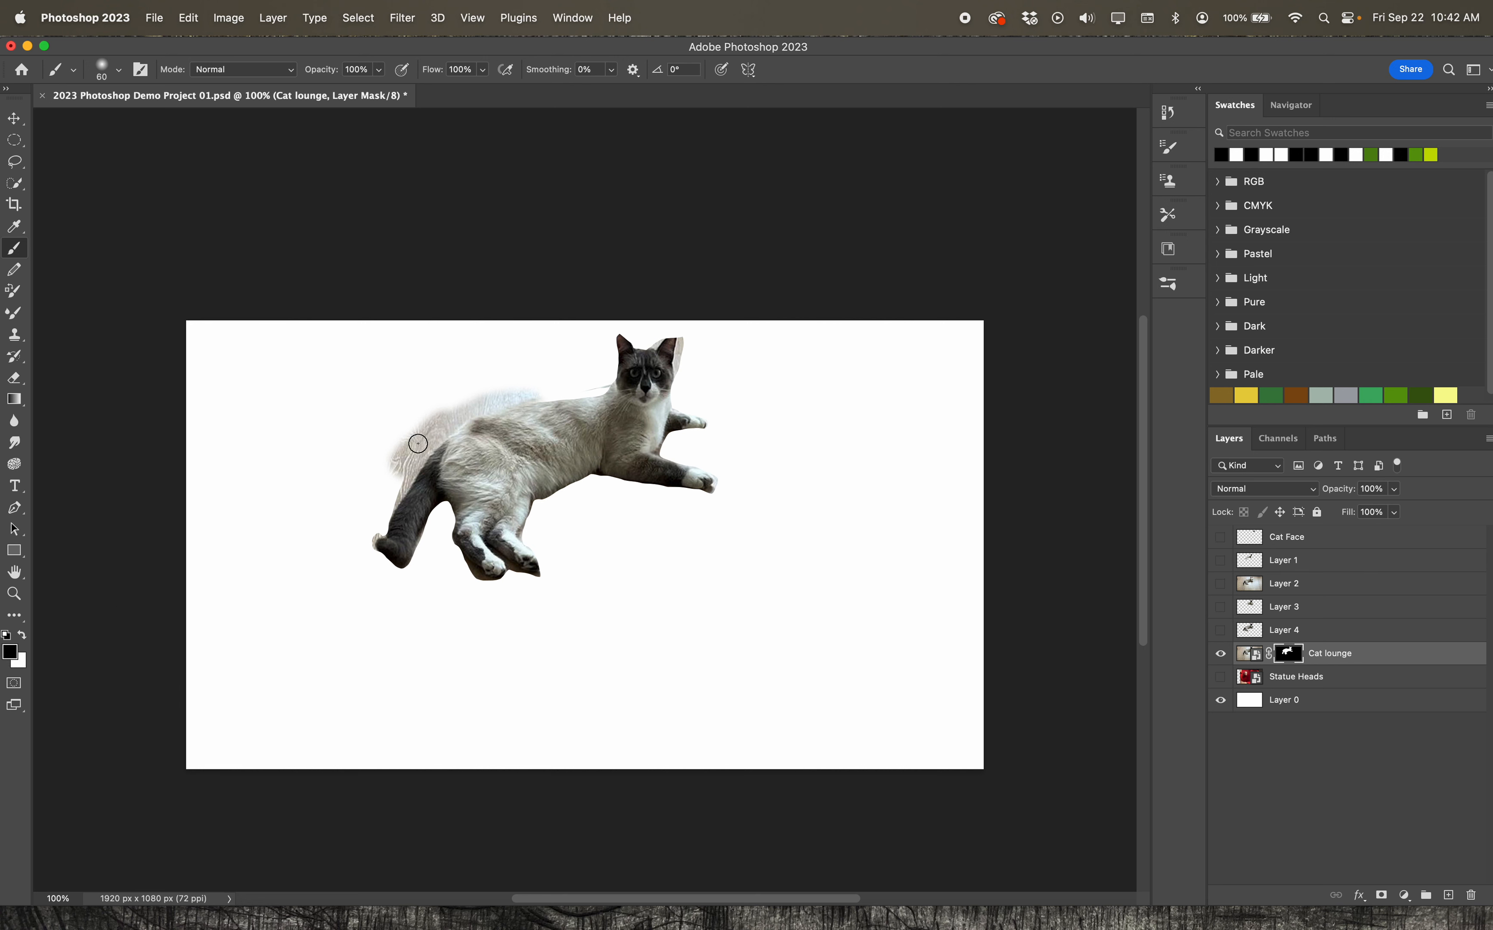
mouse_move(411, 437)
left_mouse_down()
mouse_move(440, 416)
mouse_move(529, 392)
mouse_move(430, 438)
mouse_move(388, 503)
mouse_move(427, 439)
mouse_move(464, 418)
mouse_move(439, 423)
mouse_move(492, 398)
mouse_move(600, 384)
left_mouse_up()
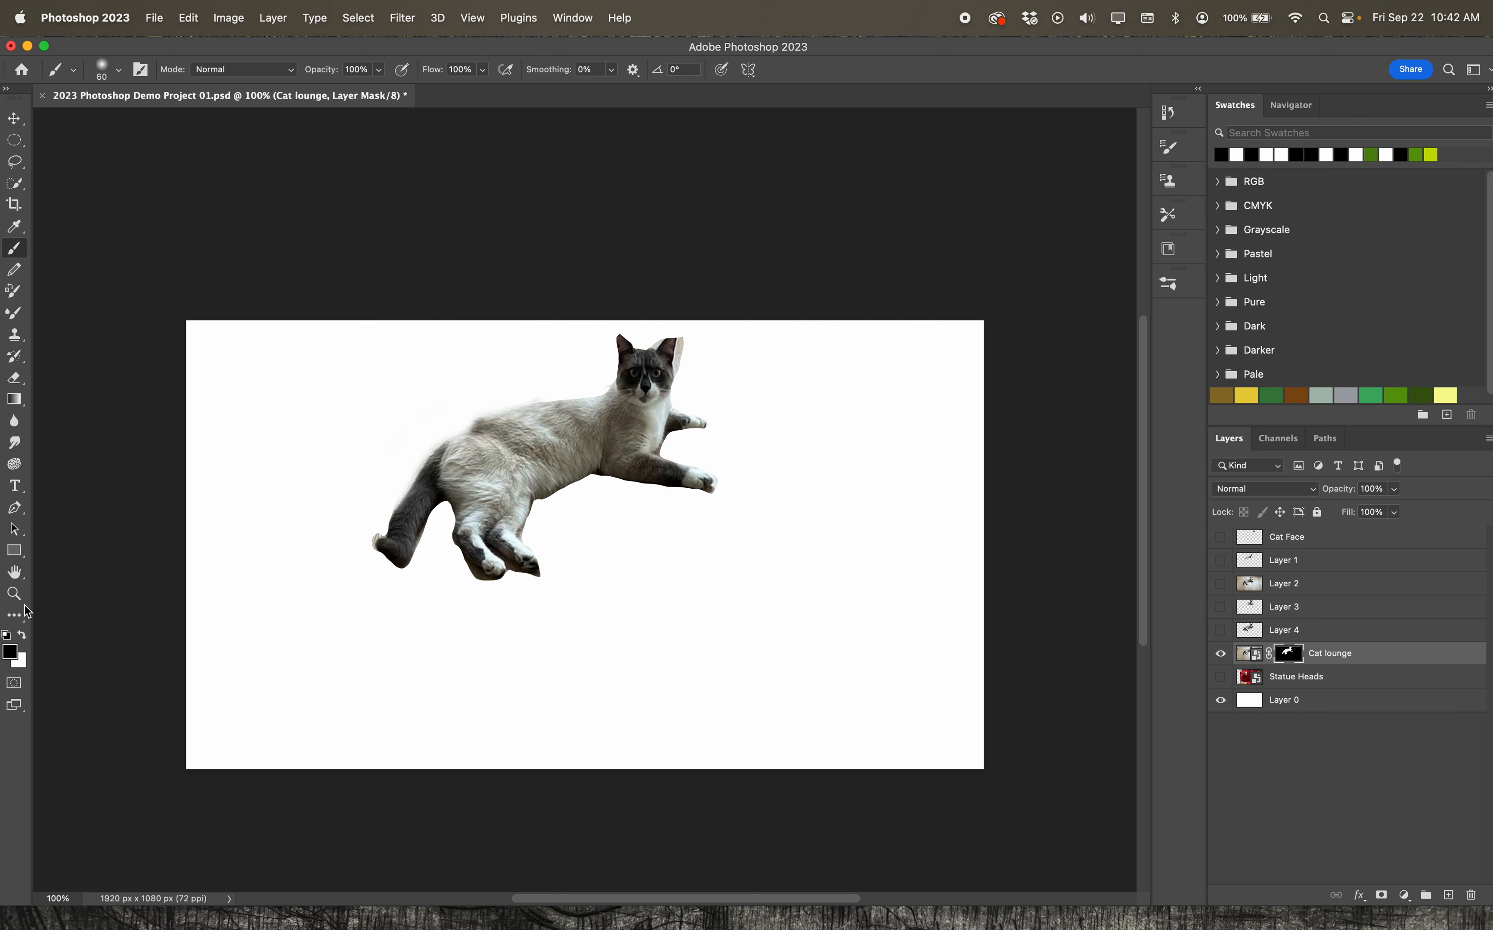
Brush black on the Cat lounge mask with the soft 60 px brush to hide the wall beside the cat's right-hand ear
left_click(14, 594)
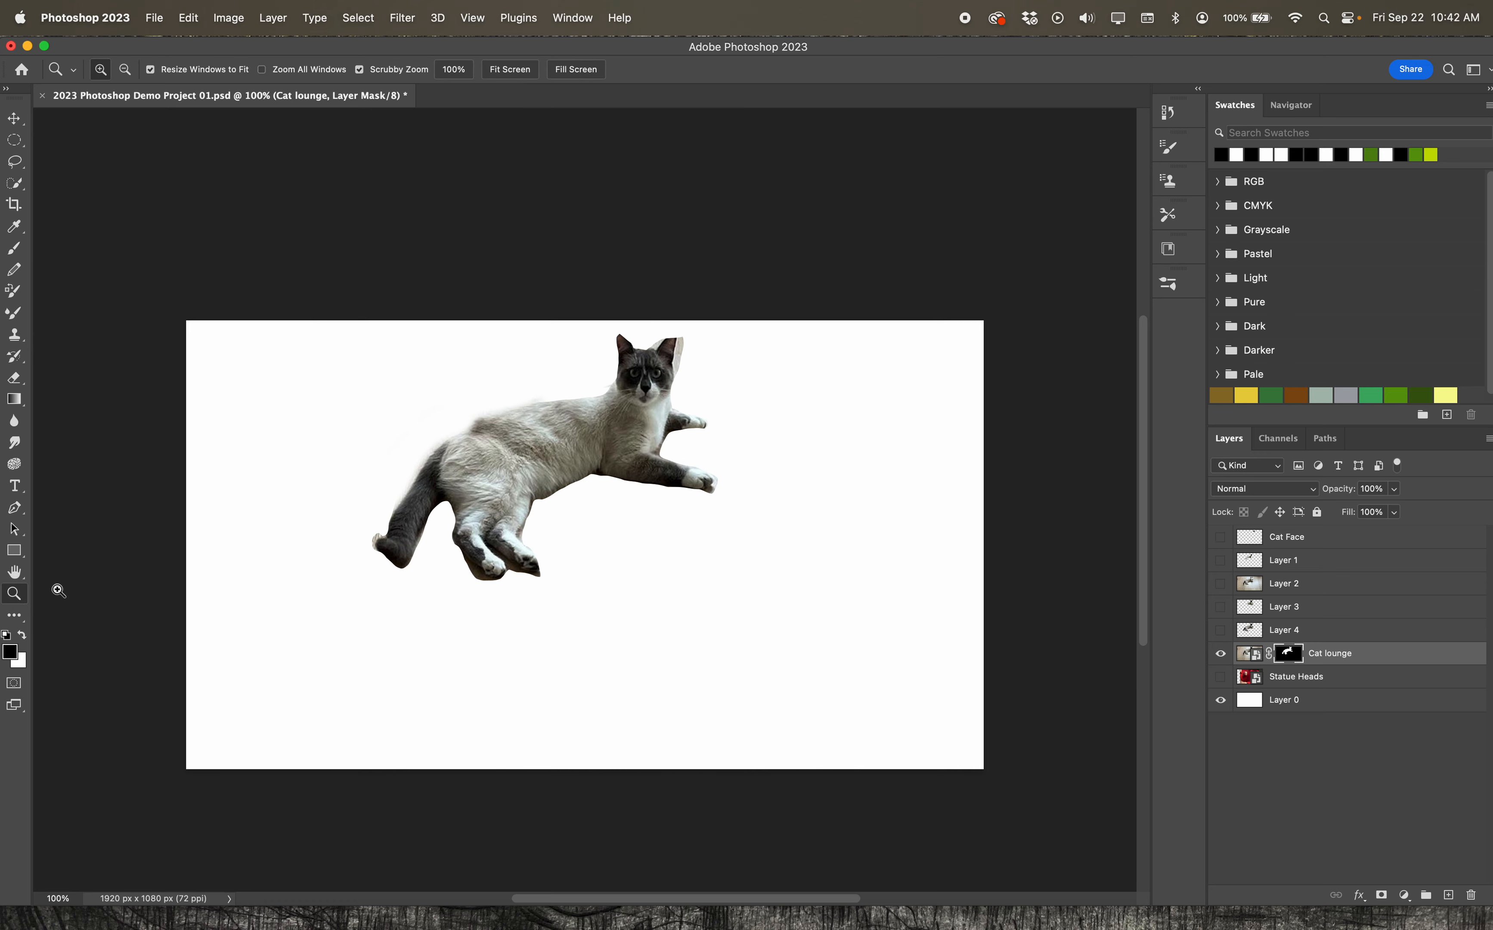
left_click(646, 415)
left_click(690, 375)
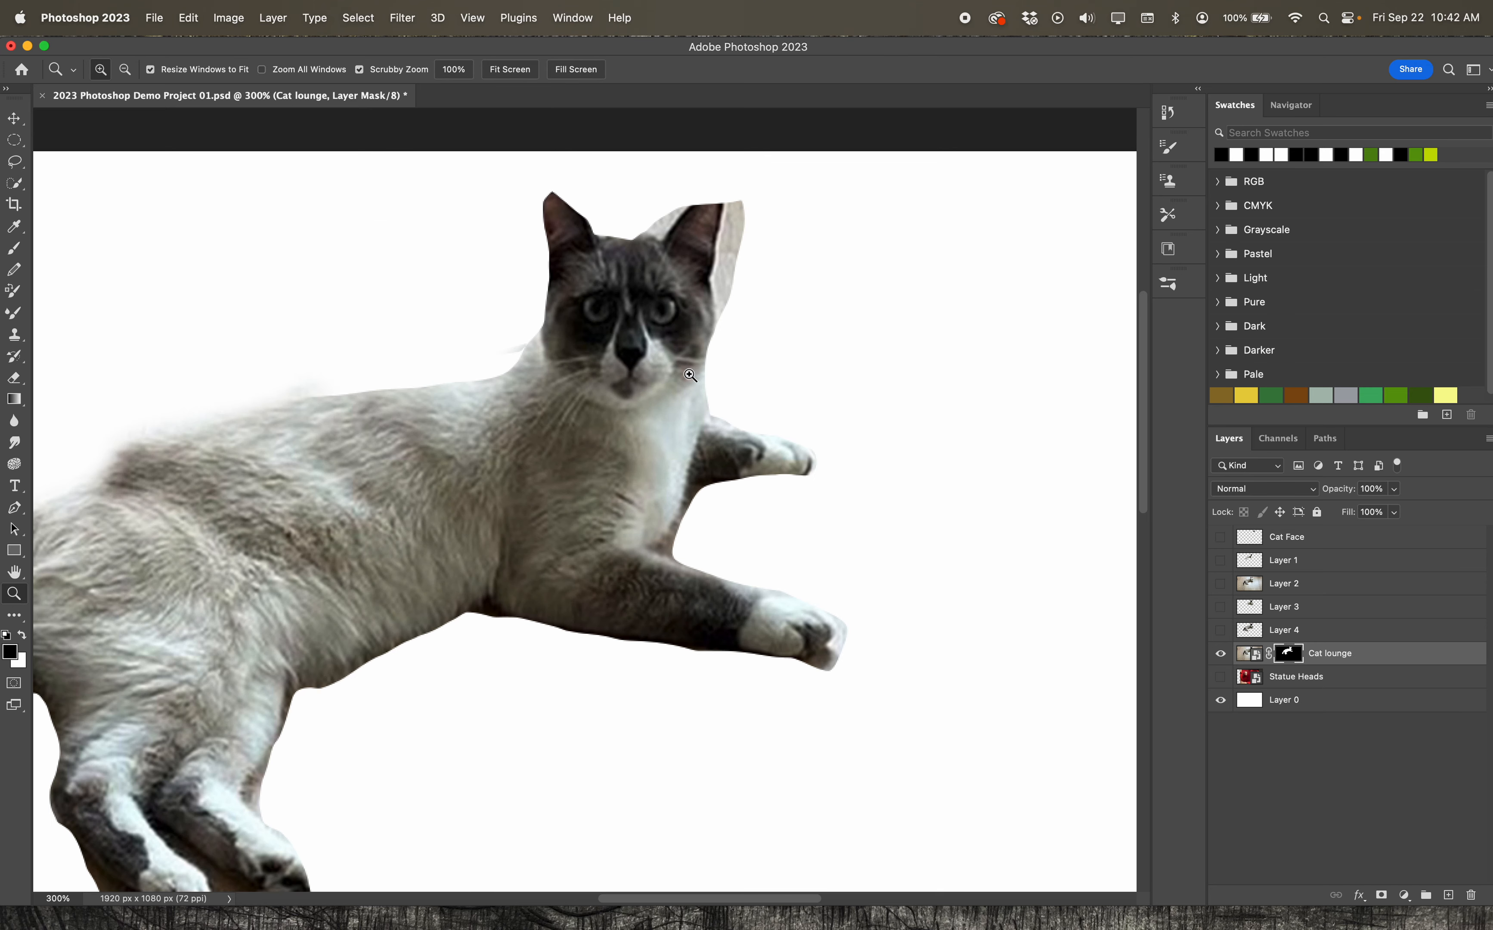
left_click(690, 375)
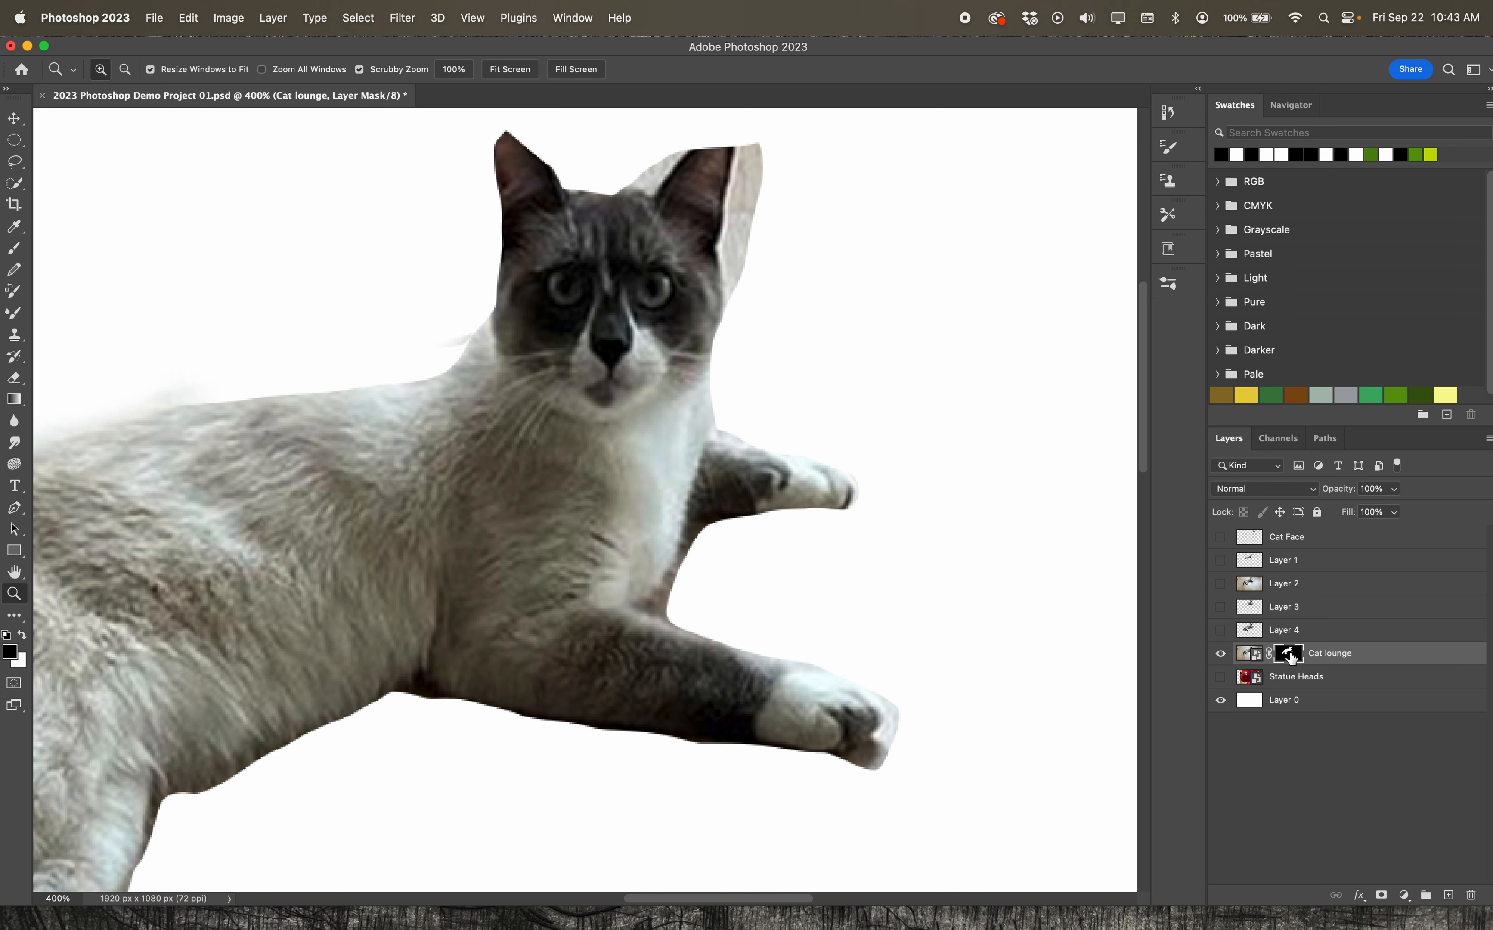
scroll(37, 594, "up", 2)
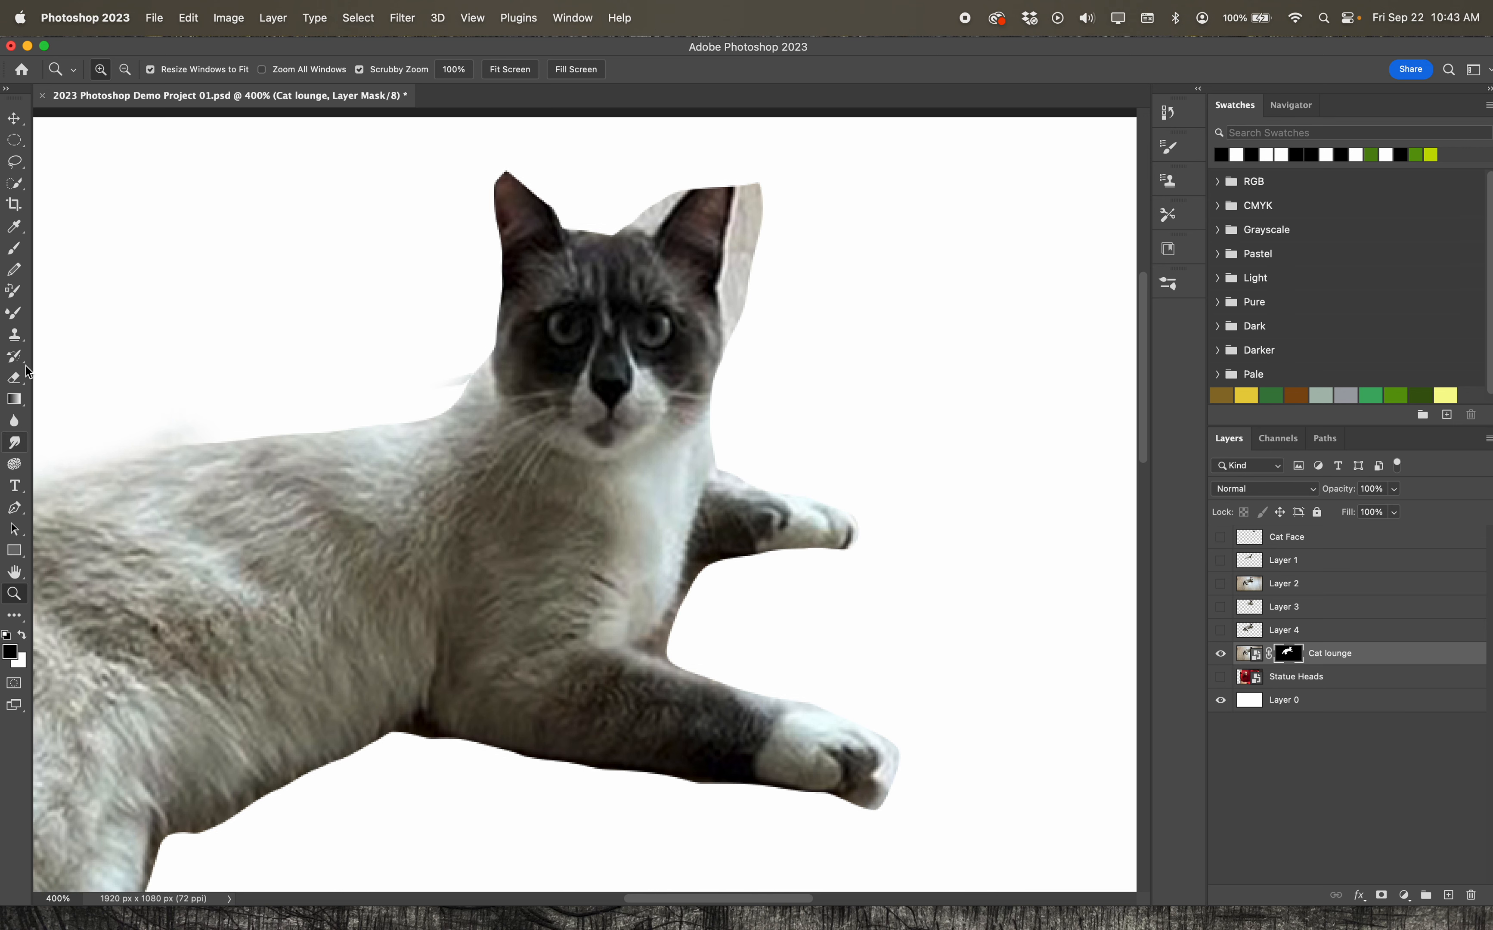
left_click(14, 248)
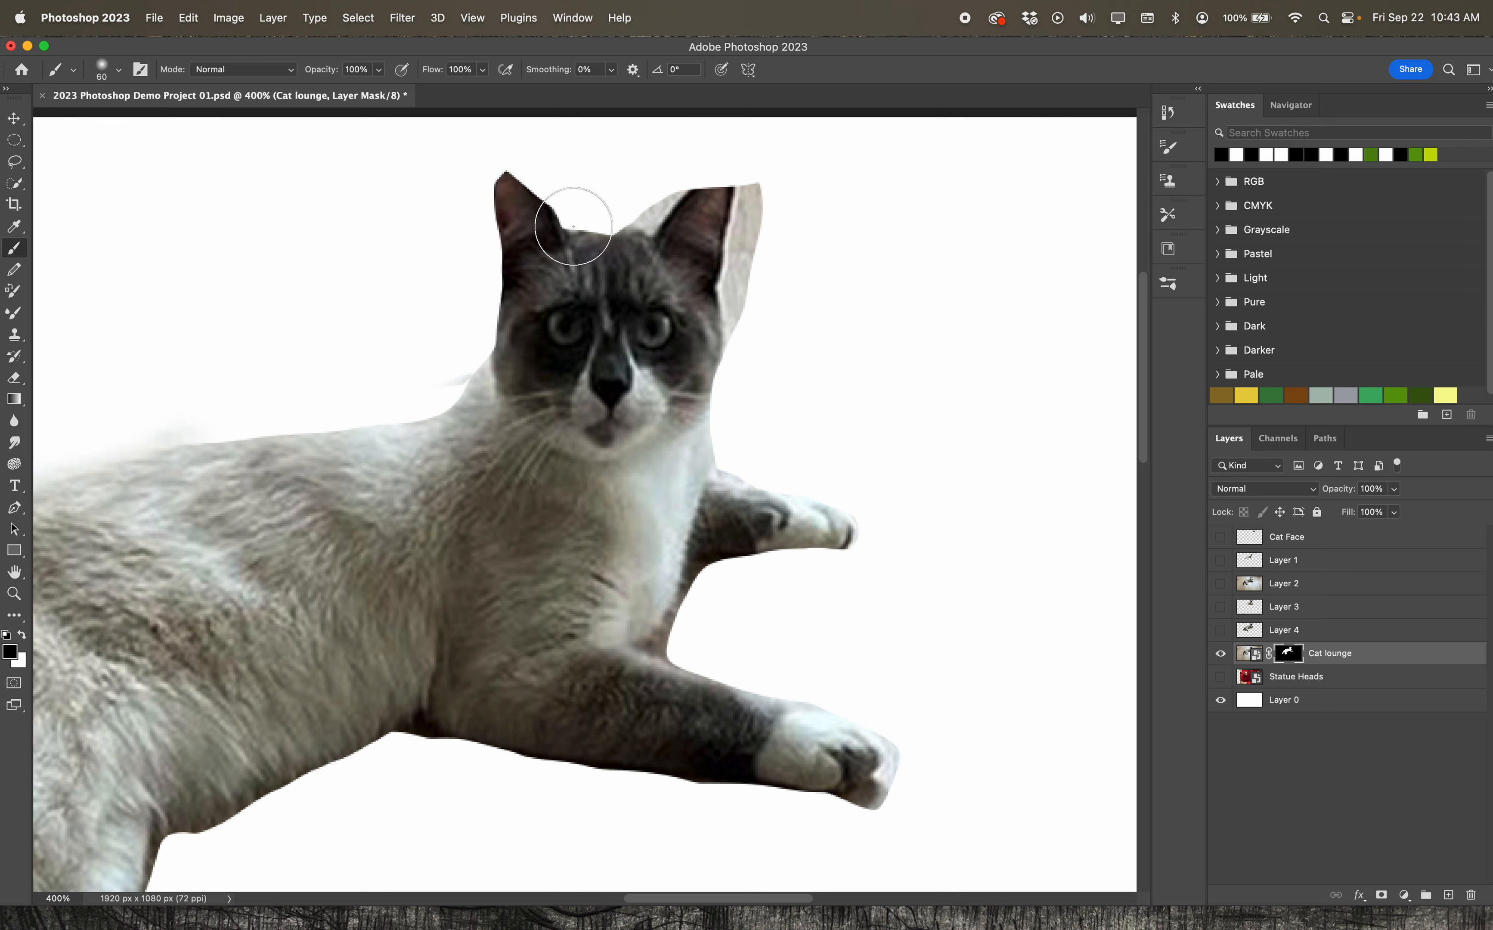
mouse_move(783, 210)
left_mouse_down()
mouse_move(767, 267)
mouse_move(777, 183)
mouse_move(778, 257)
left_mouse_up()
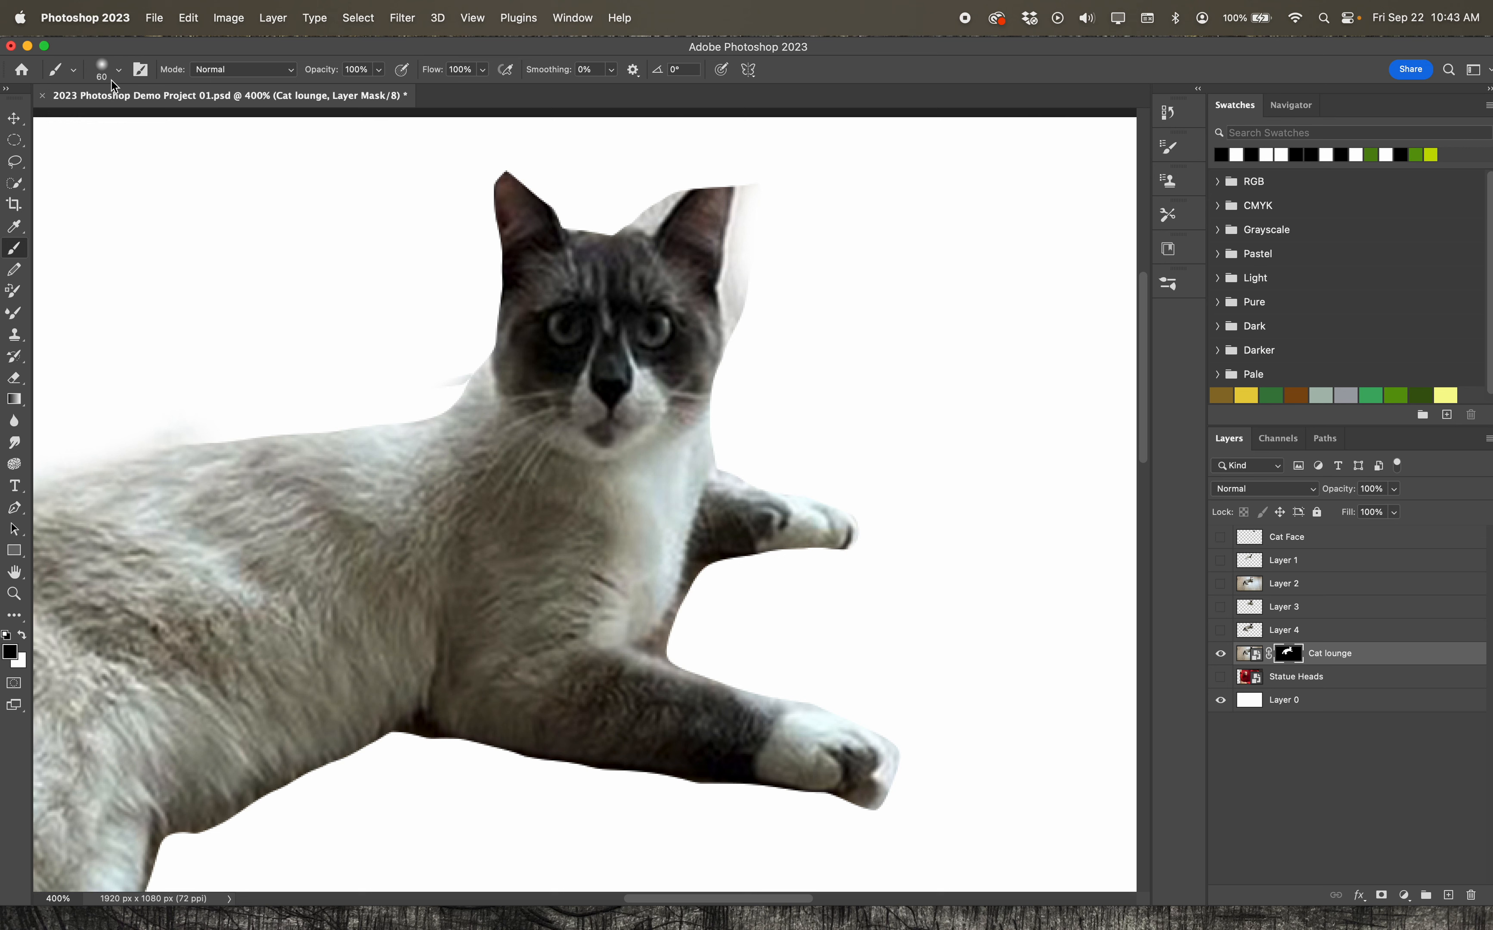
Set the brush hardness to 100% and mask out the leftover wall along the outer edge of the right-hand ear and cheek
left_click(75, 72)
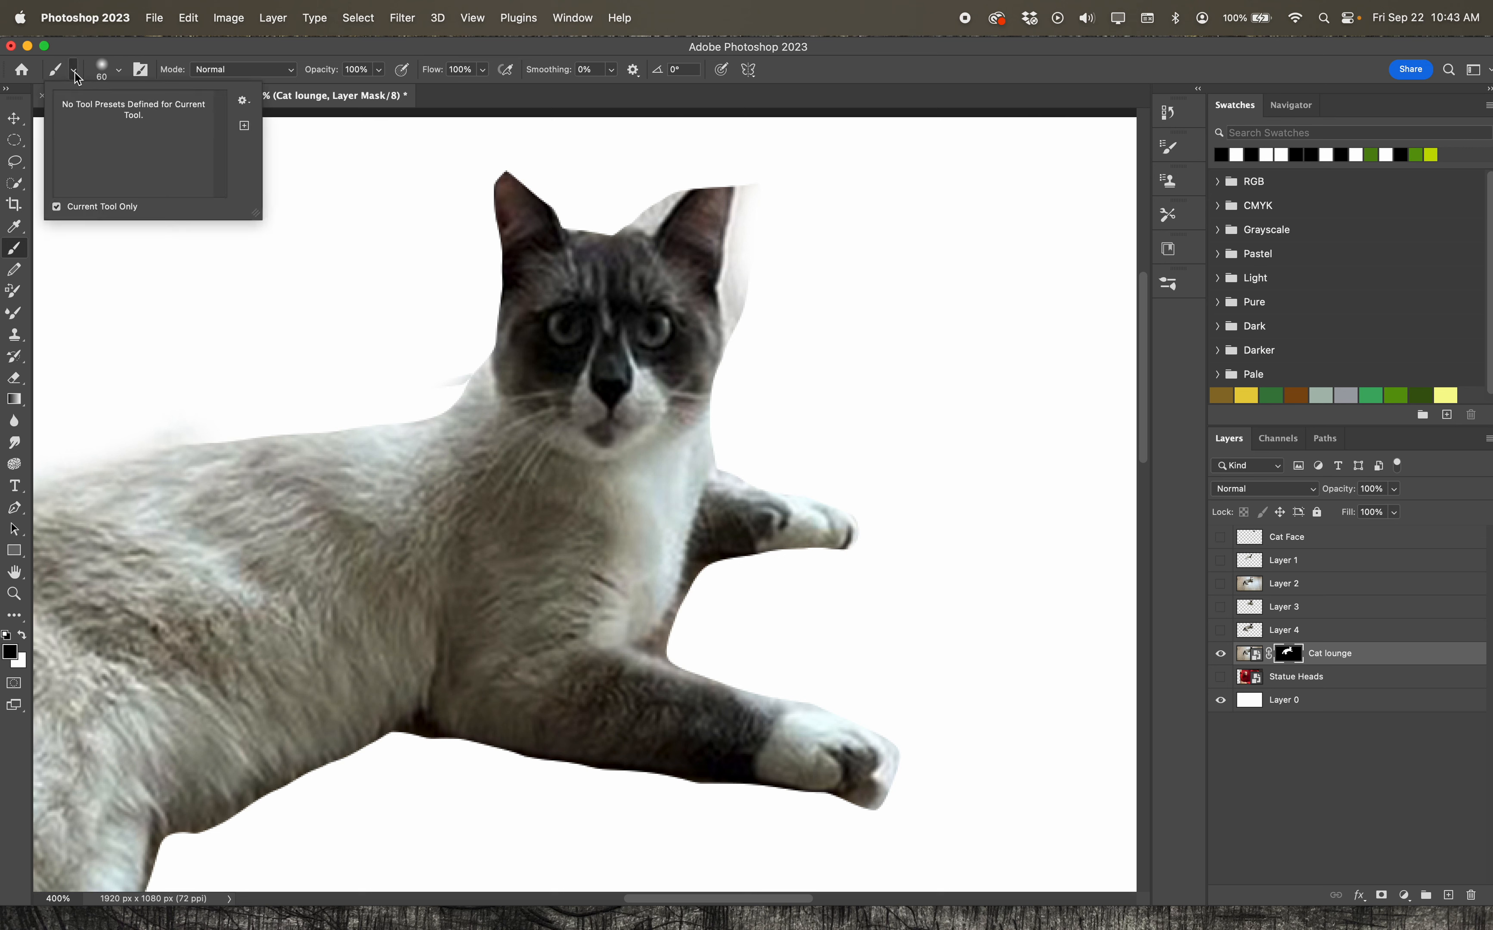
left_click(117, 73)
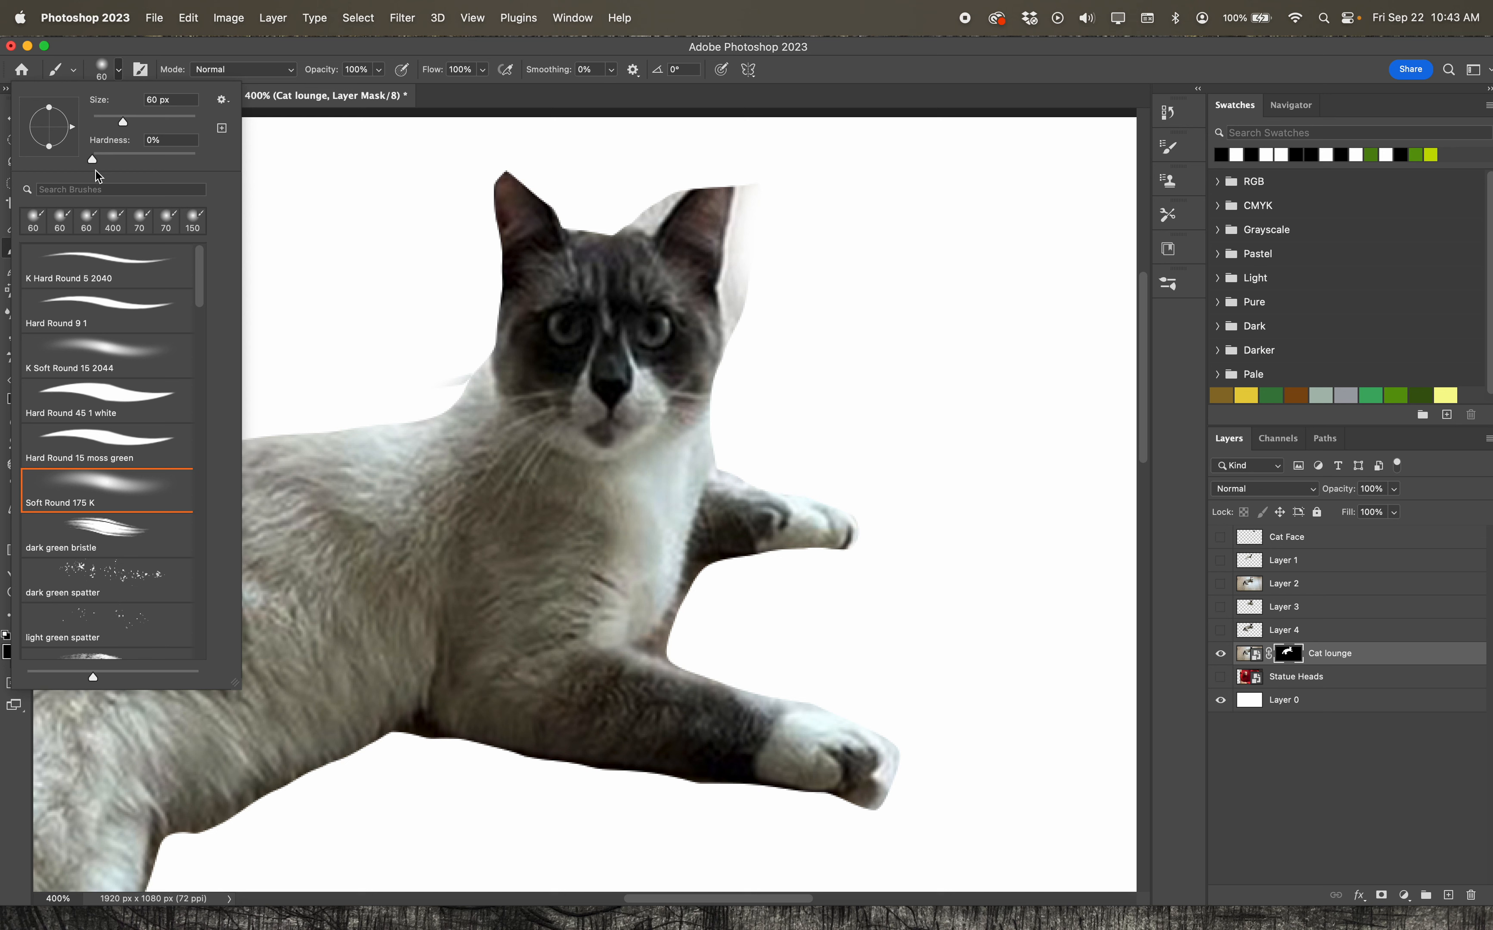
left_click_drag(95, 161, 198, 159)
mouse_move(780, 274)
left_mouse_down()
mouse_move(769, 320)
mouse_move(776, 204)
mouse_move(756, 402)
left_mouse_up()
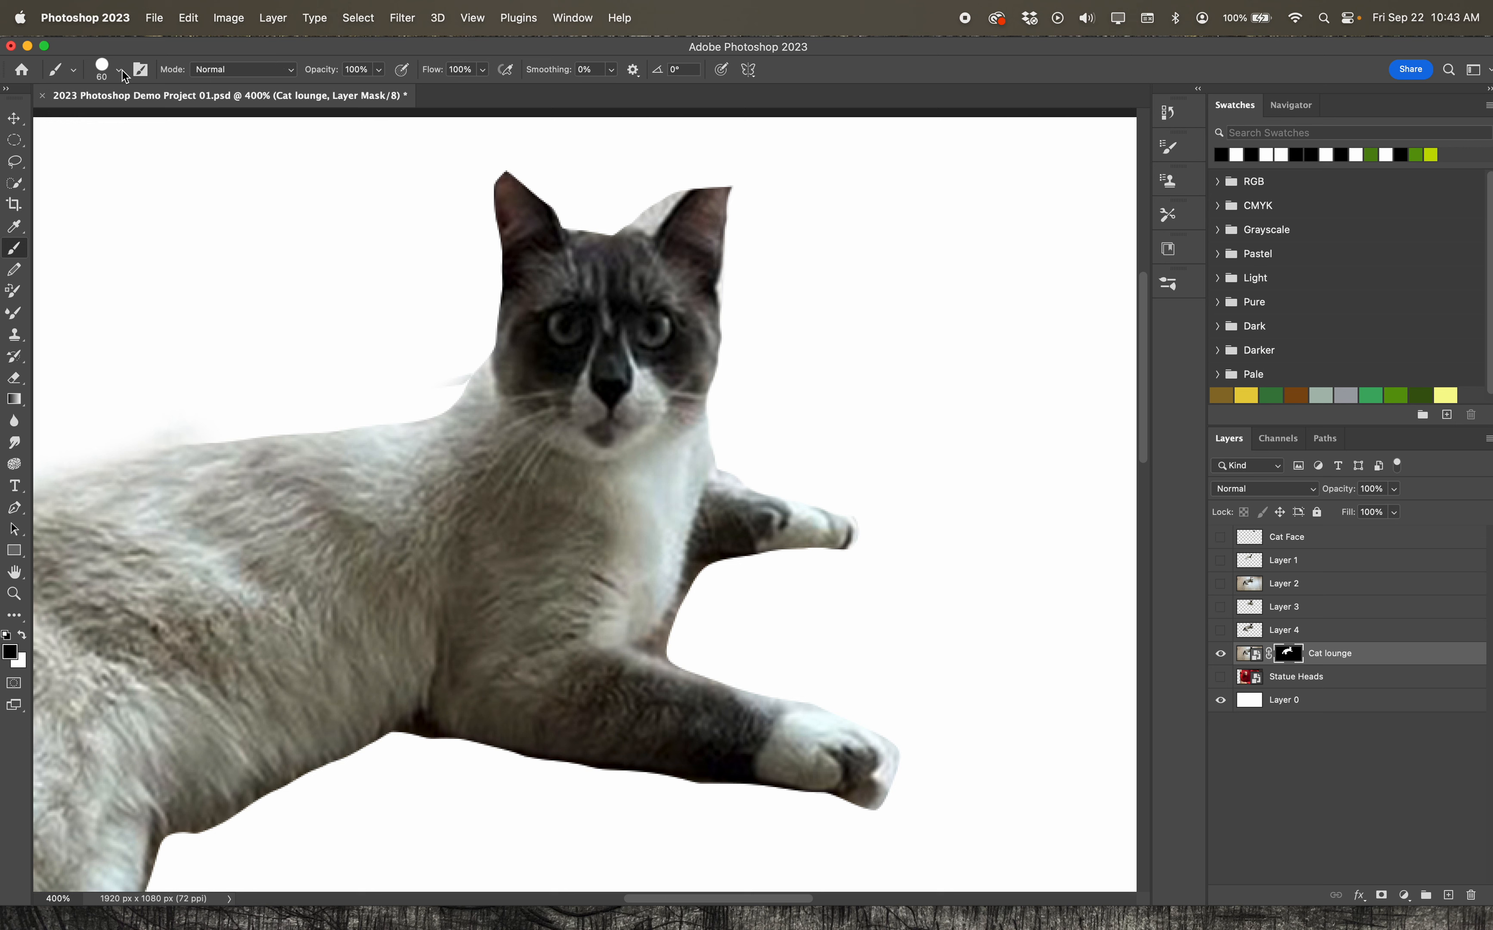
Reduce the brush to a softer 15 px tip and paint black on the mask between the ears and around the ear tips
left_click(102, 70)
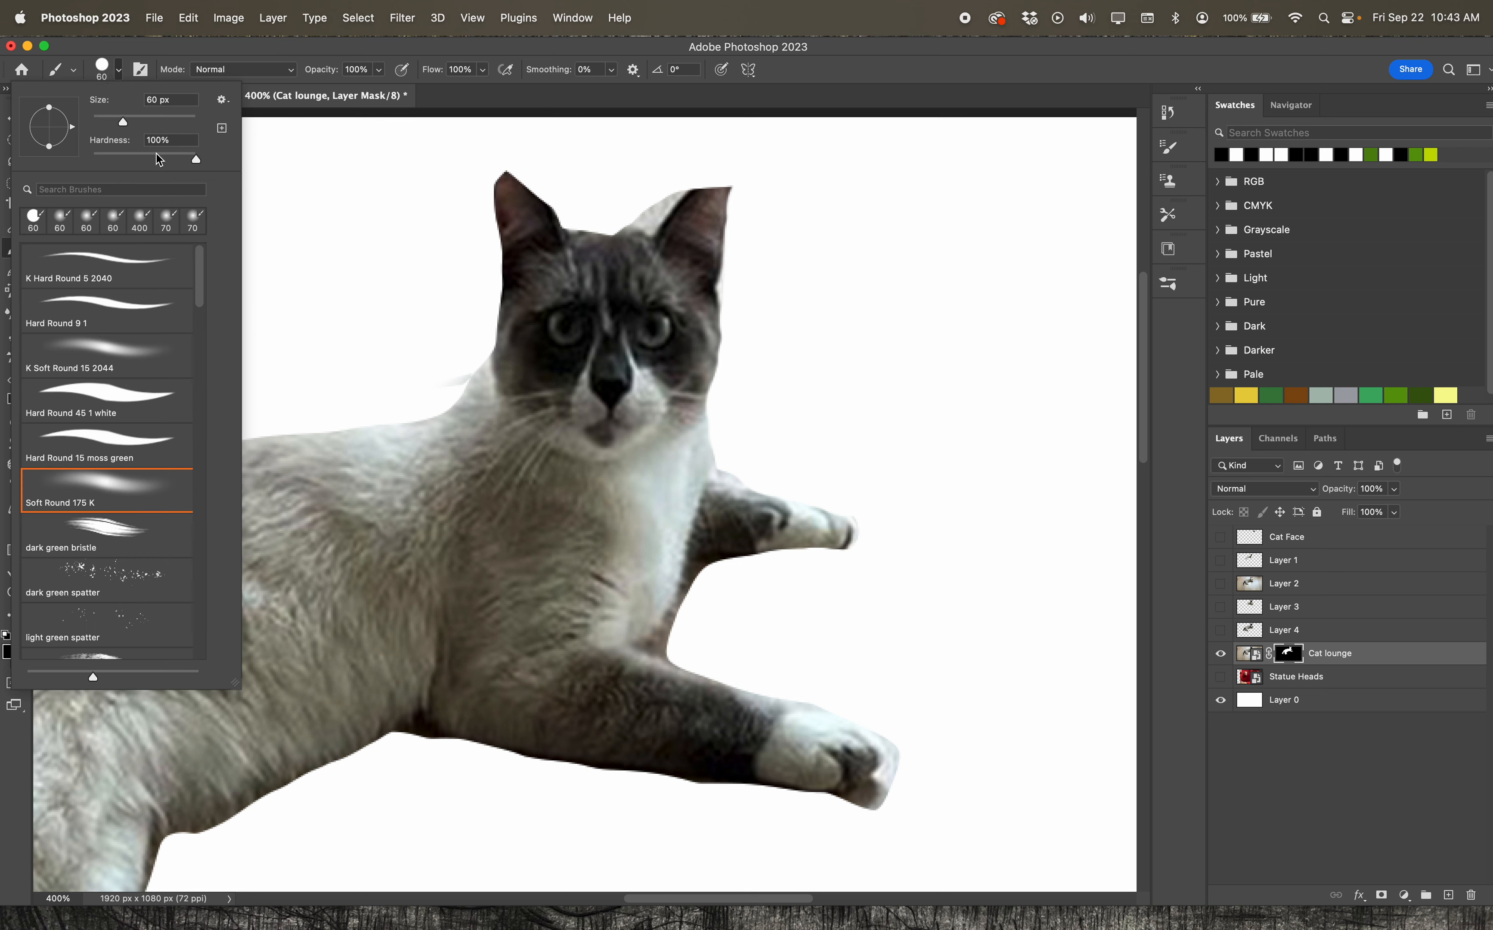
mouse_move(192, 161)
left_mouse_down()
mouse_move(125, 162)
mouse_move(99, 123)
left_mouse_up()
mouse_move(660, 203)
left_mouse_down()
mouse_move(687, 185)
mouse_move(634, 220)
mouse_move(710, 174)
mouse_move(736, 186)
left_mouse_up()
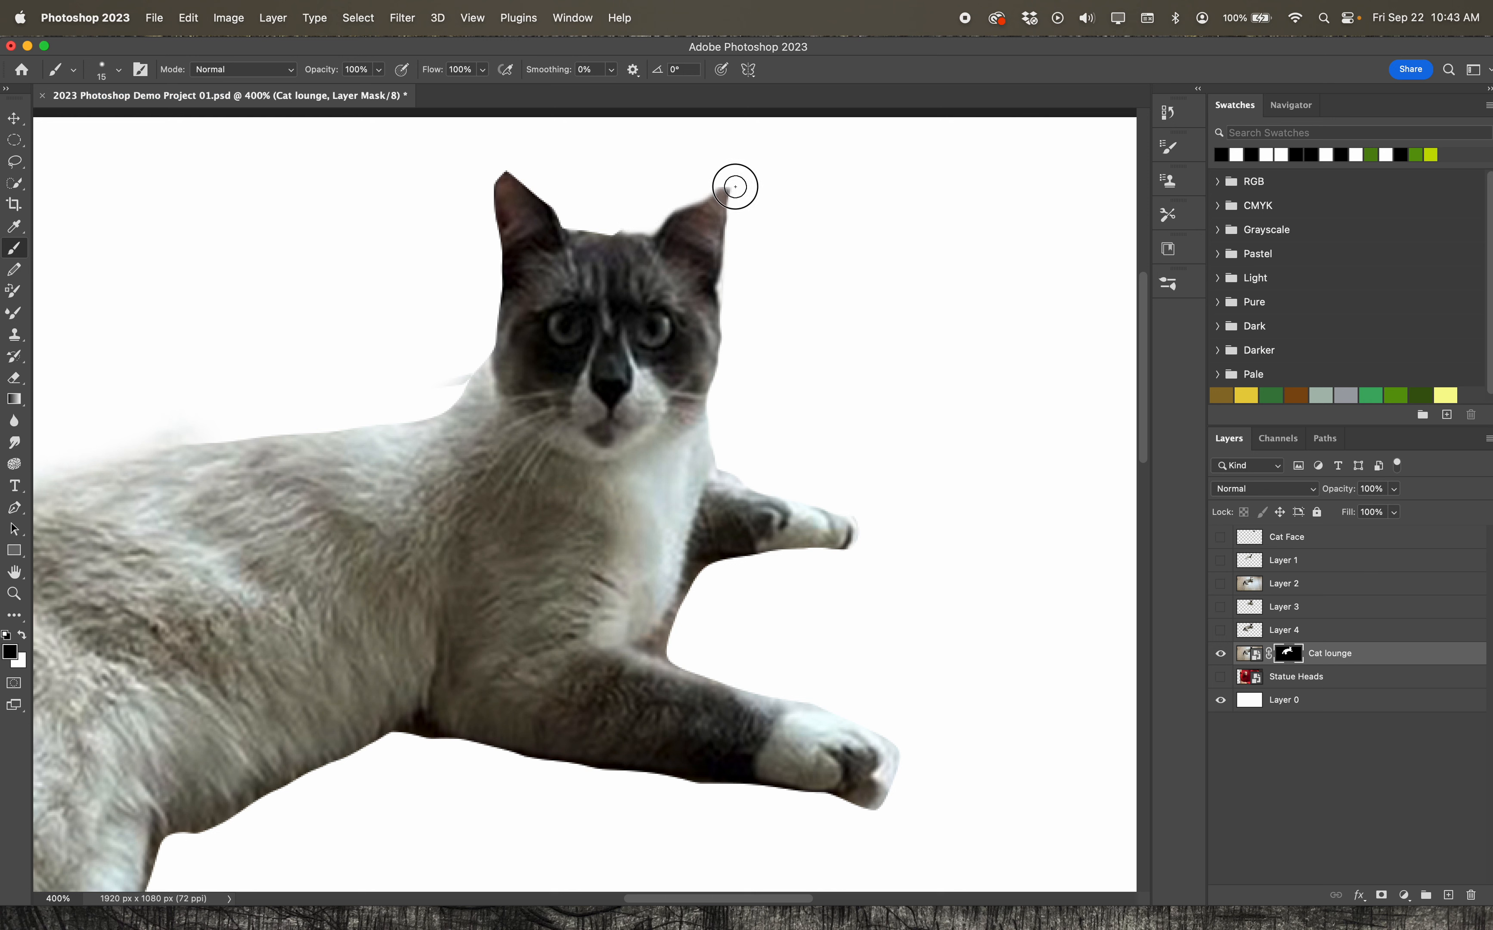
left_click_drag(525, 163, 508, 160)
Switch to white and brush the mask along the left-hand ear, the back and the chest side to restore the cat's fur edge
left_click(23, 637)
mouse_move(517, 193)
left_mouse_down()
mouse_move(502, 174)
mouse_move(510, 332)
mouse_move(447, 413)
mouse_move(216, 433)
mouse_move(372, 444)
left_mouse_up()
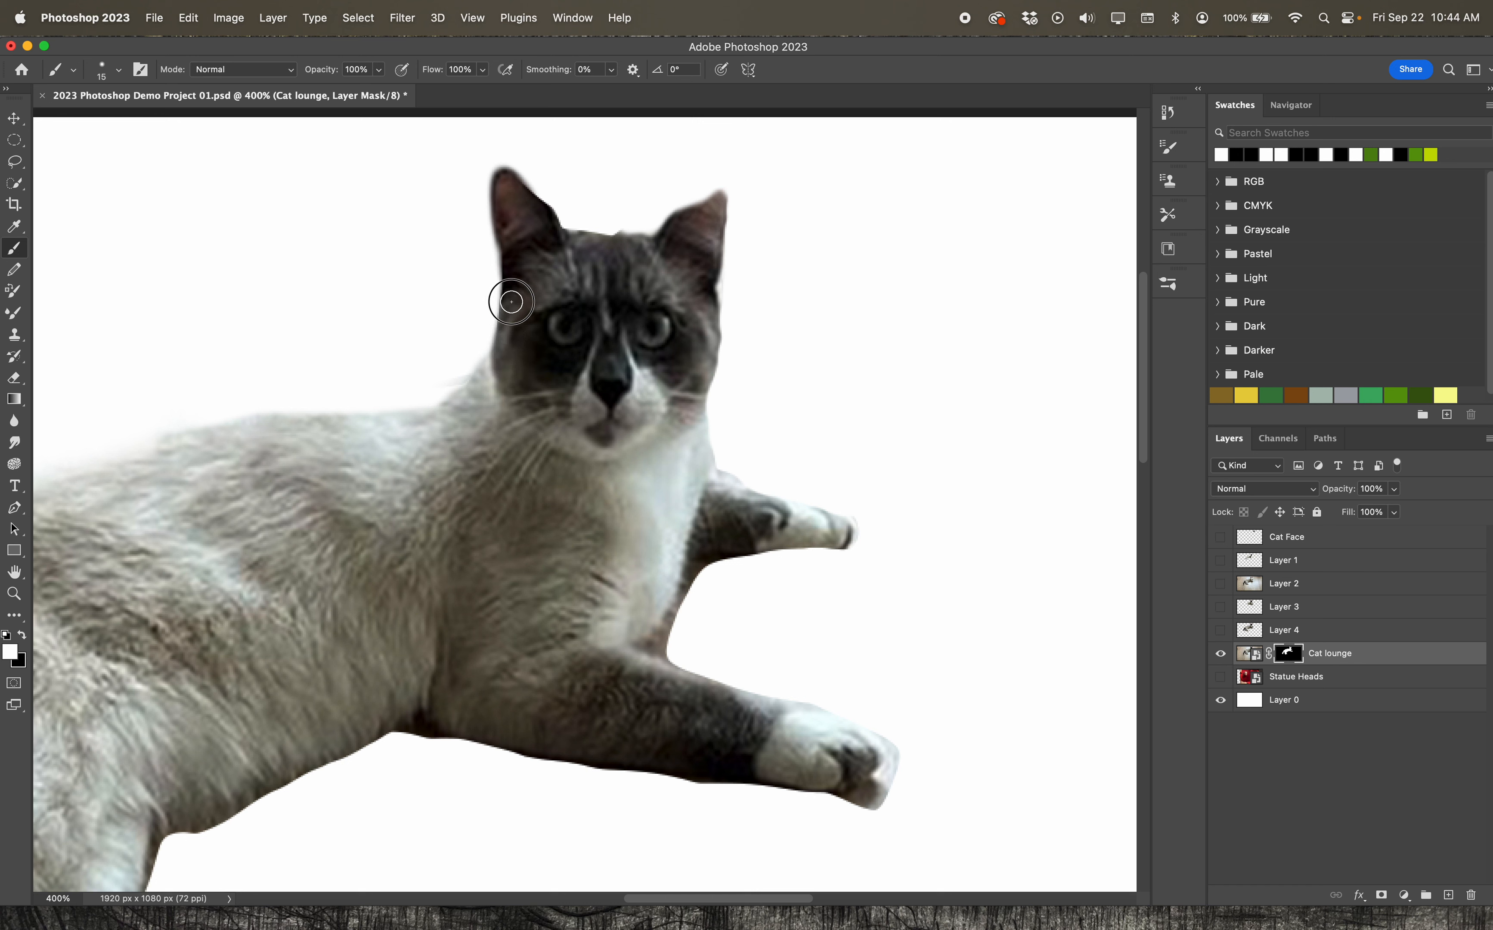
mouse_move(511, 302)
left_mouse_down()
mouse_move(456, 409)
mouse_move(191, 436)
mouse_move(90, 474)
left_mouse_up()
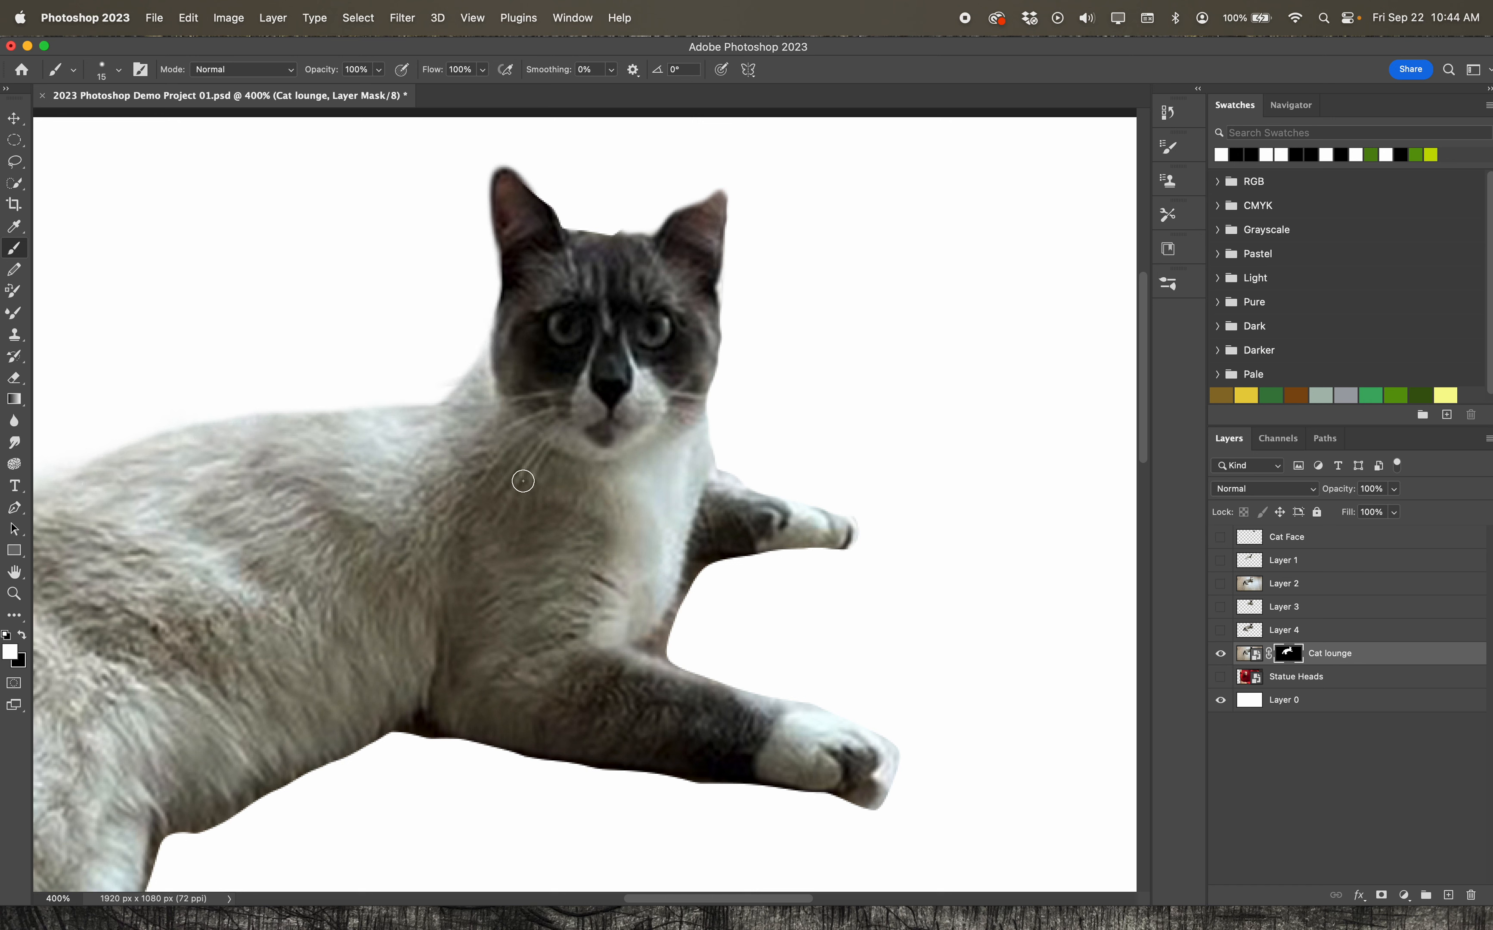
mouse_move(683, 326)
left_mouse_down()
mouse_move(700, 360)
mouse_move(704, 497)
left_mouse_up()
Make the Cat lounge layer's image active instead of its mask, and show the Statue Heads layer behind the cat
left_click(14, 594)
double_click(743, 273)
left_click(732, 261)
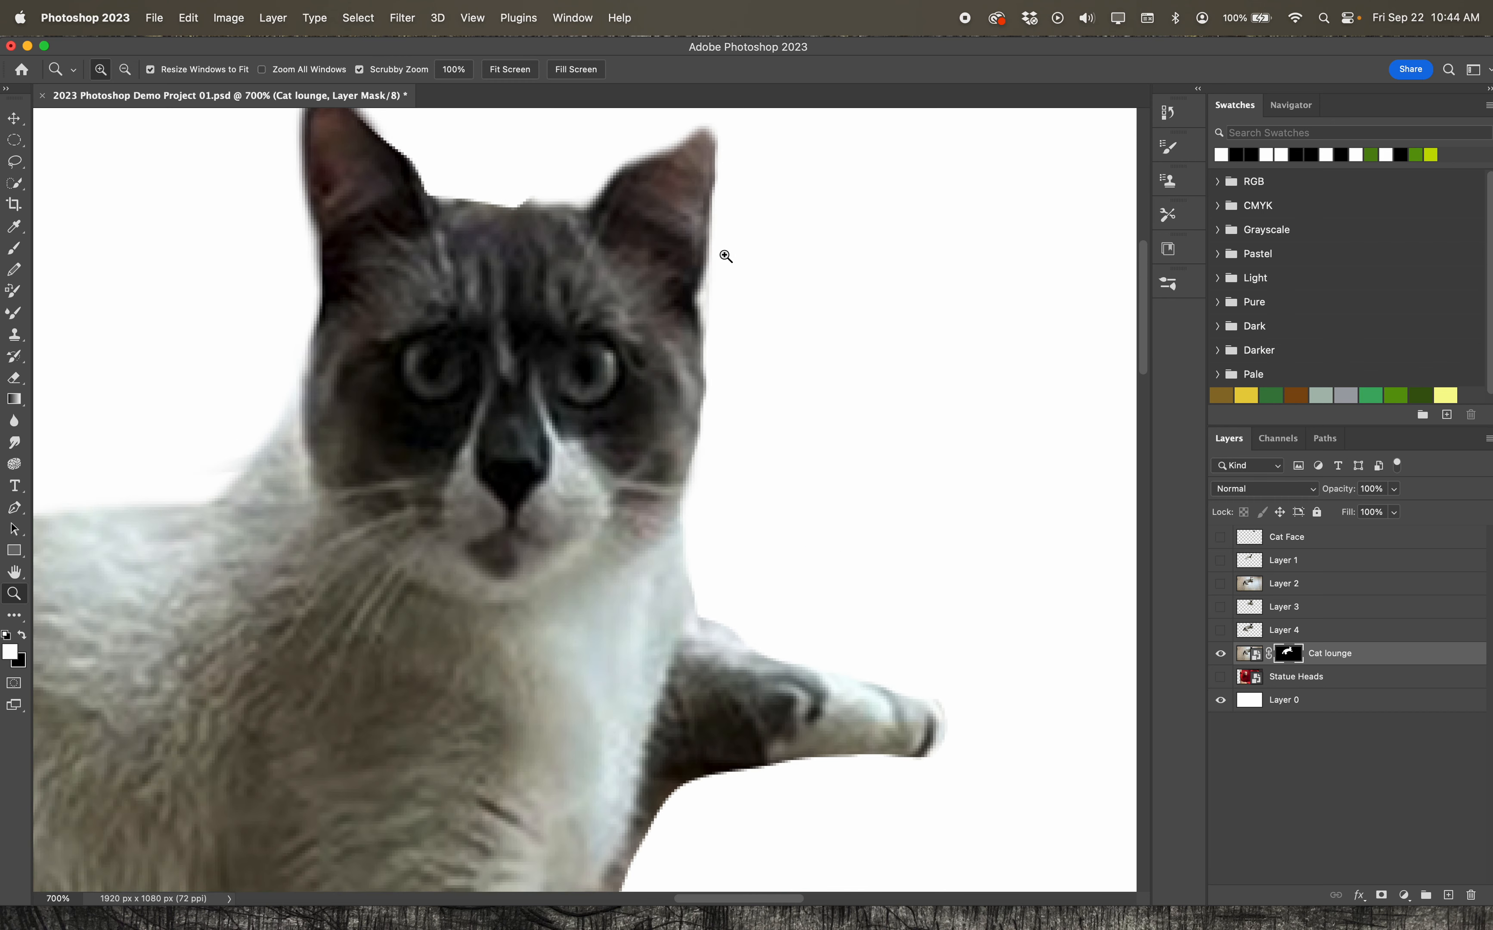
left_click(669, 212)
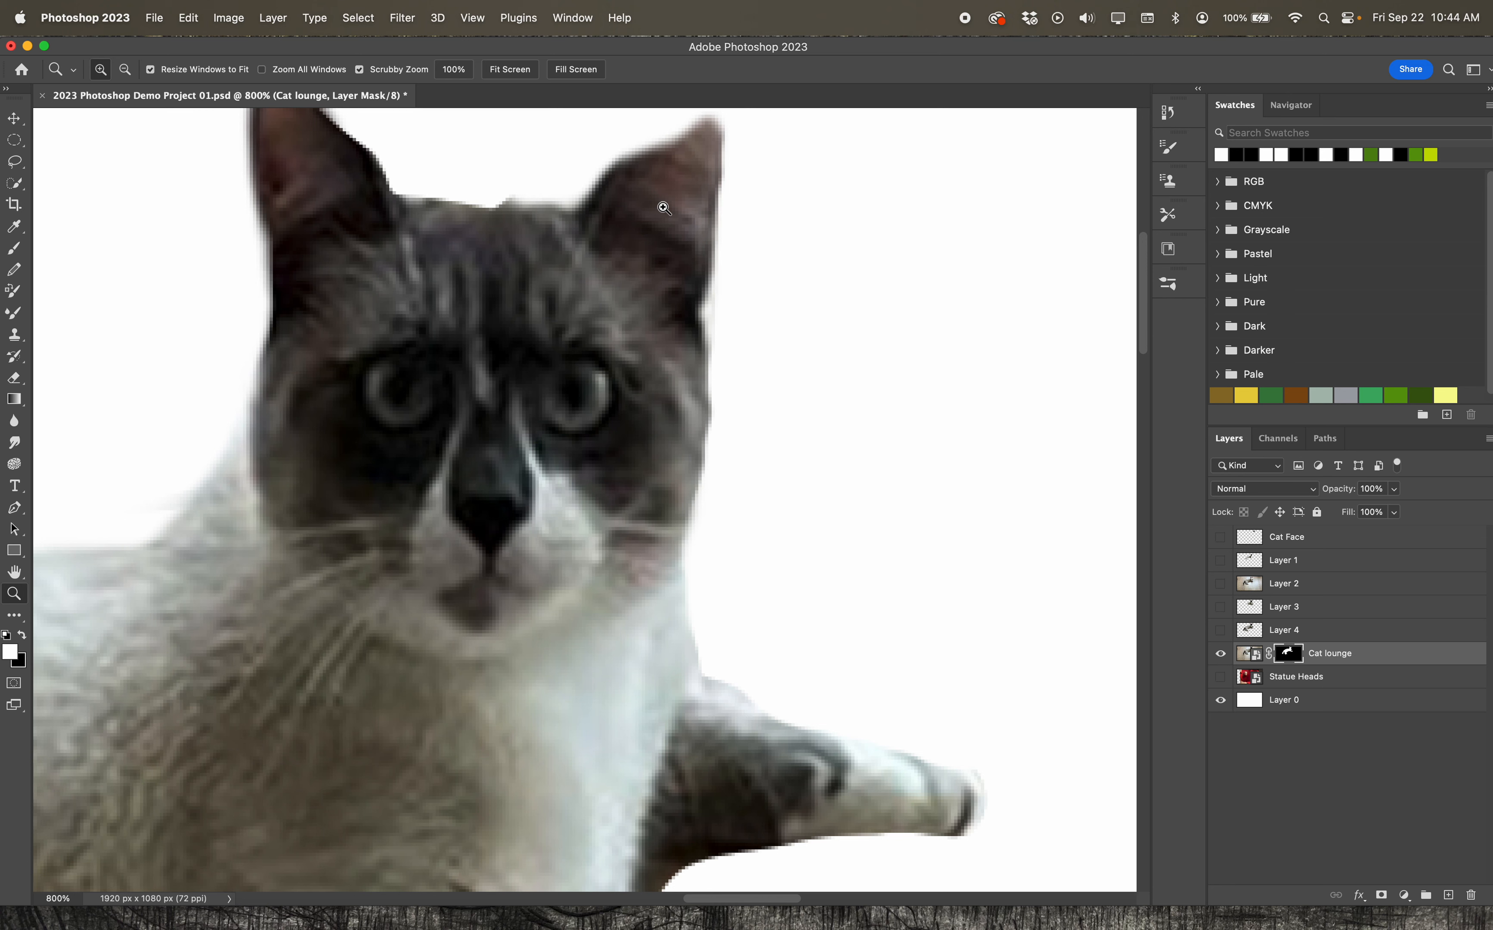
double_click(17, 577)
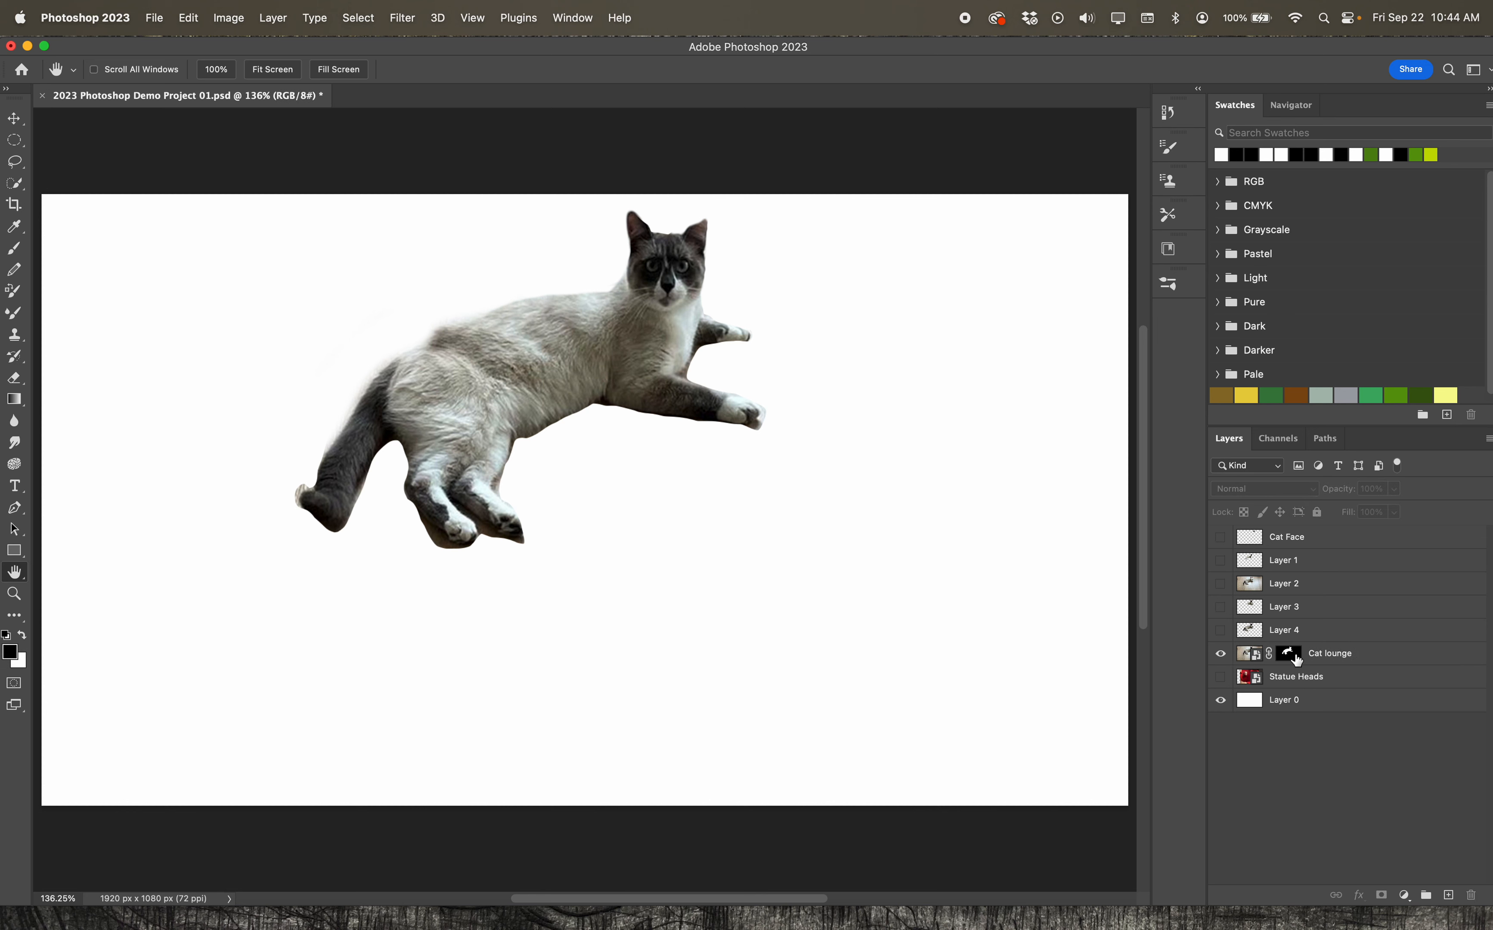
left_click(1257, 656)
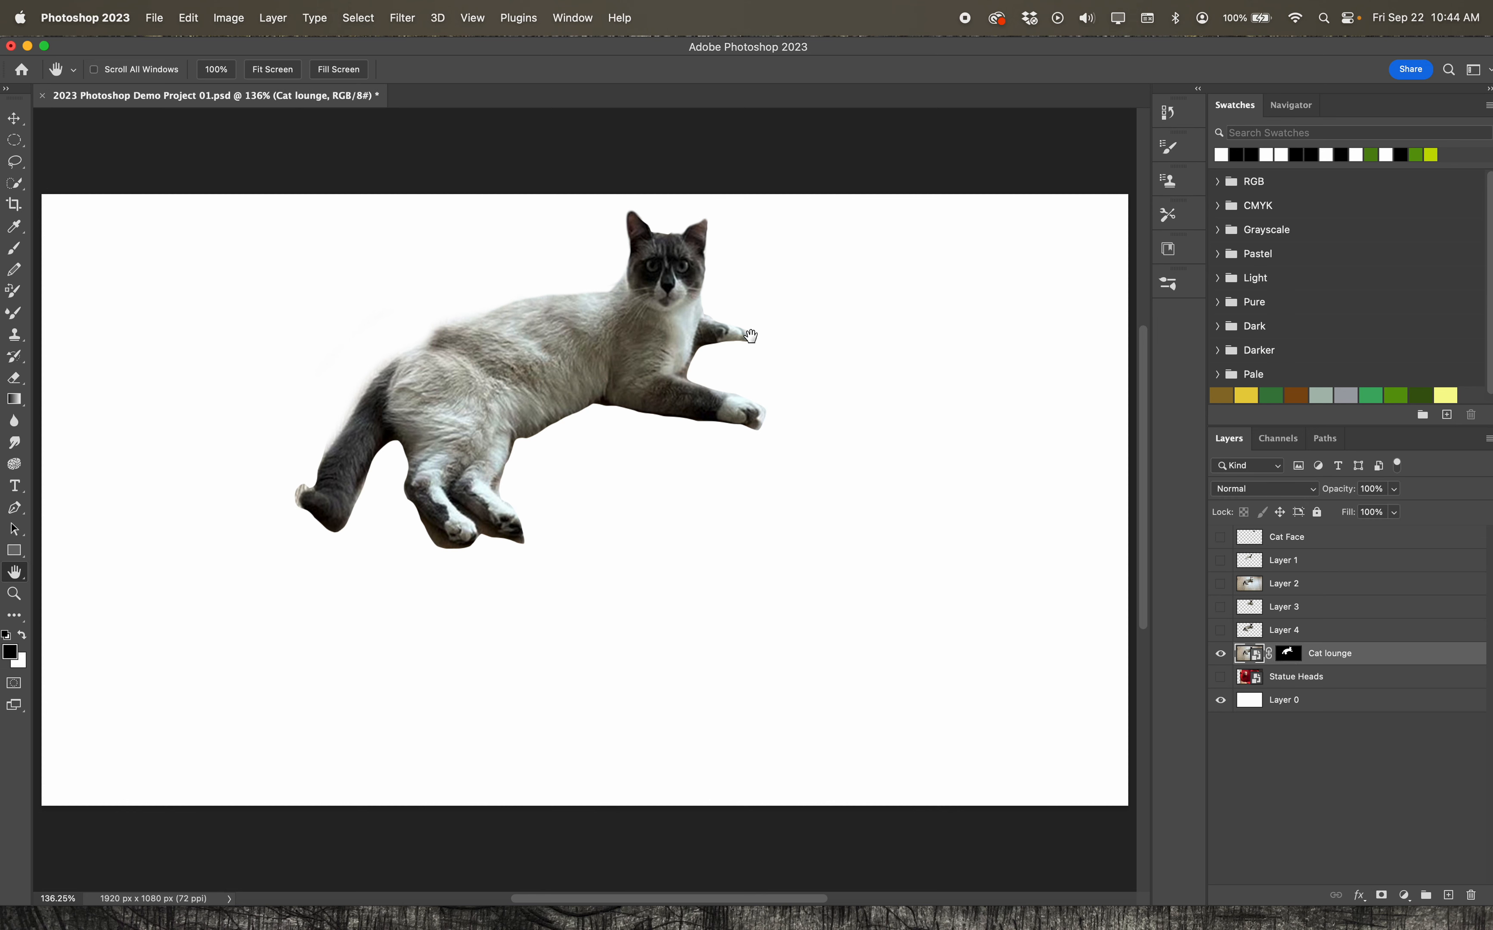
left_click(1222, 680)
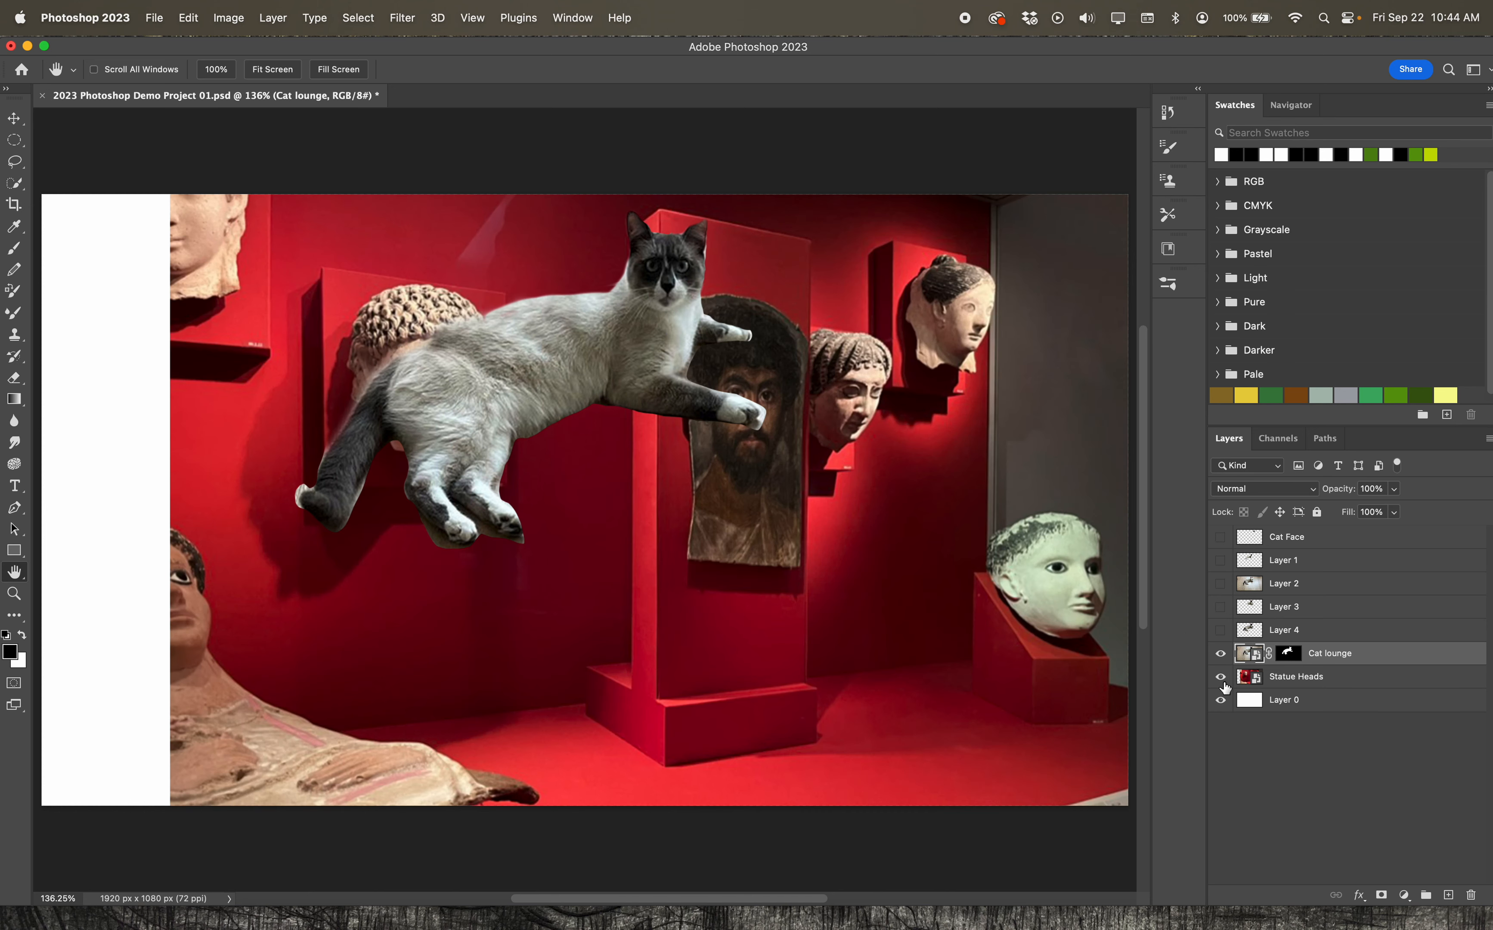